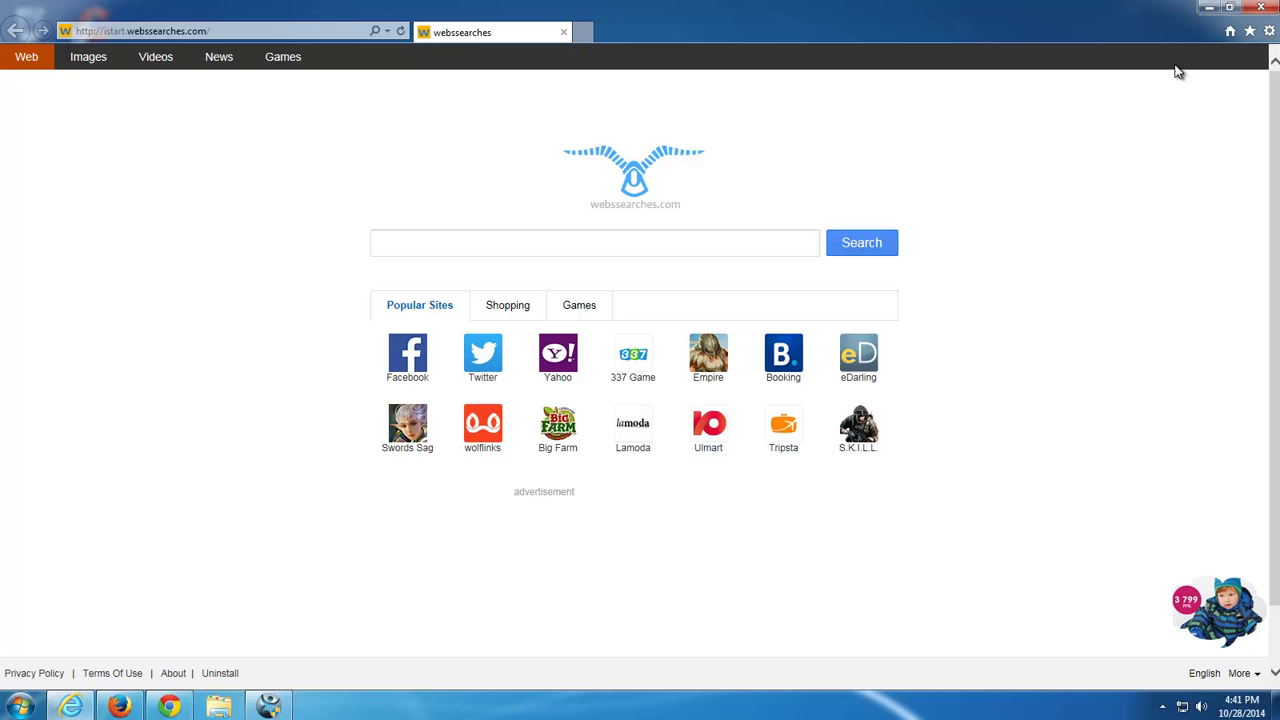
Minimize Internet Explorer, Firefox and Chrome, each showing the webssearches start page.
left_click(1208, 10)
left_click(120, 708)
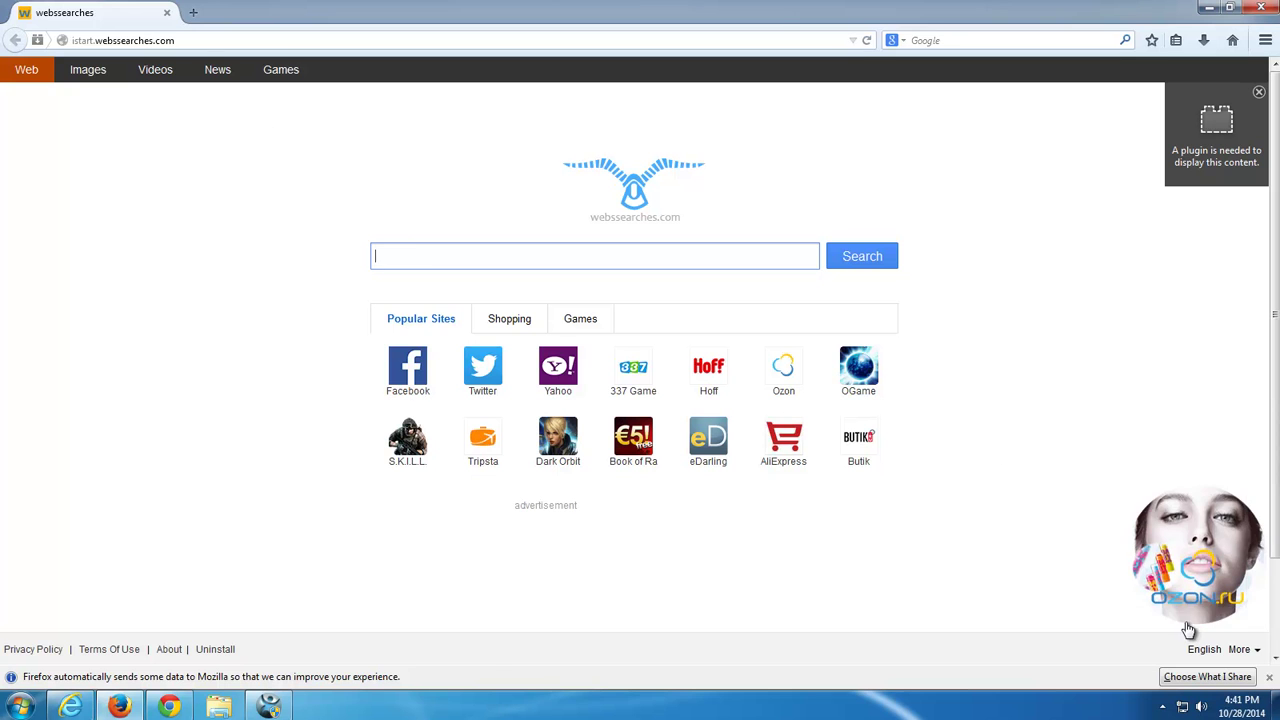
left_click(1209, 8)
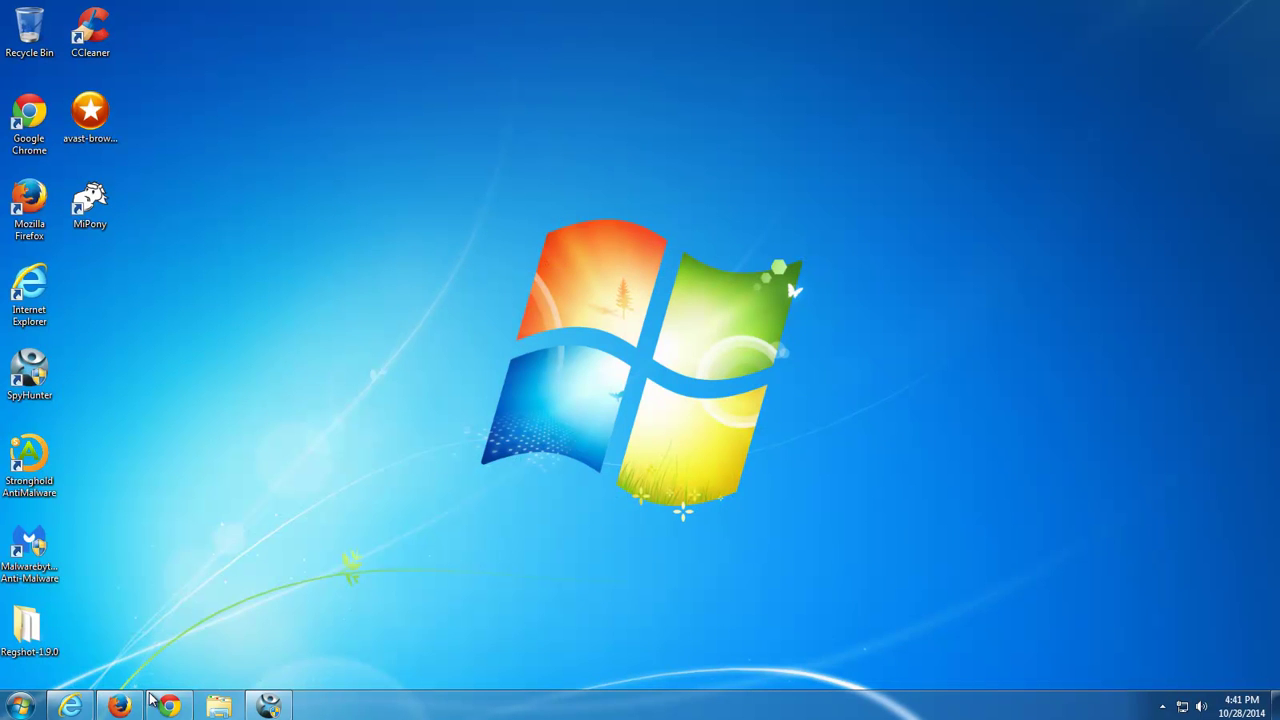
left_click(168, 706)
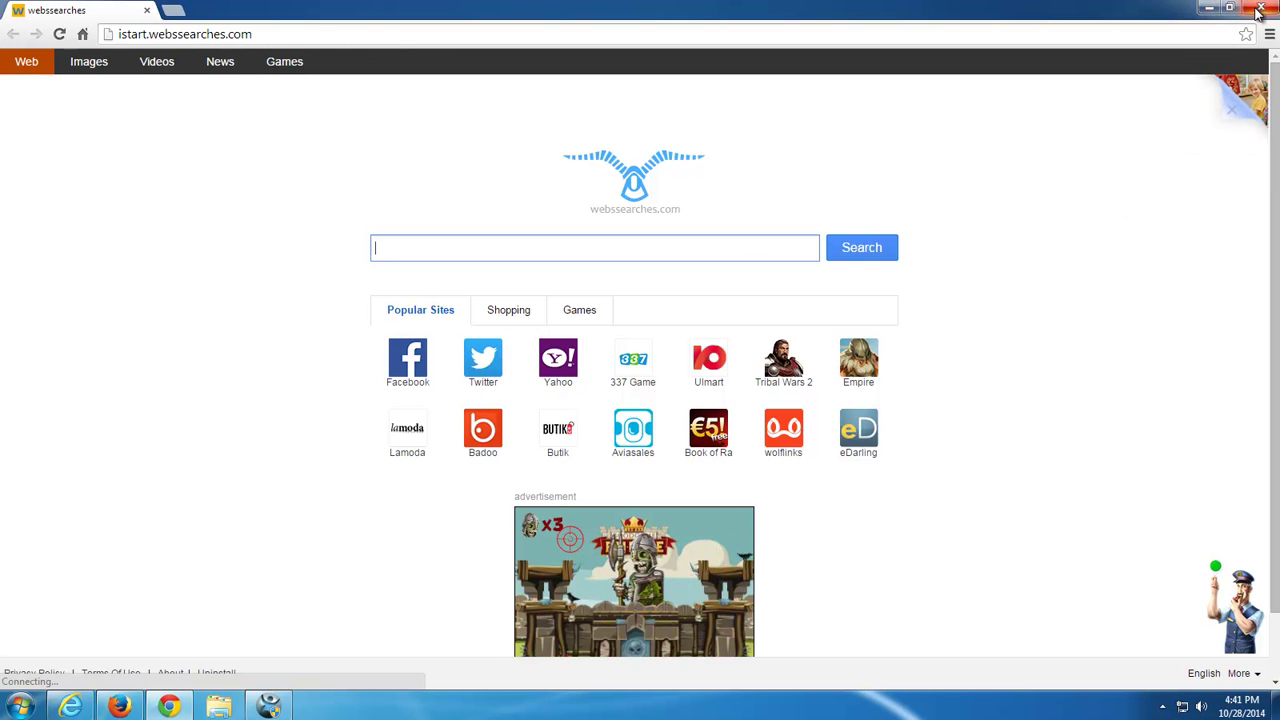
left_click(1210, 10)
Show the Firefox and Internet Explorer taskbar jump lists.
right_click(127, 708)
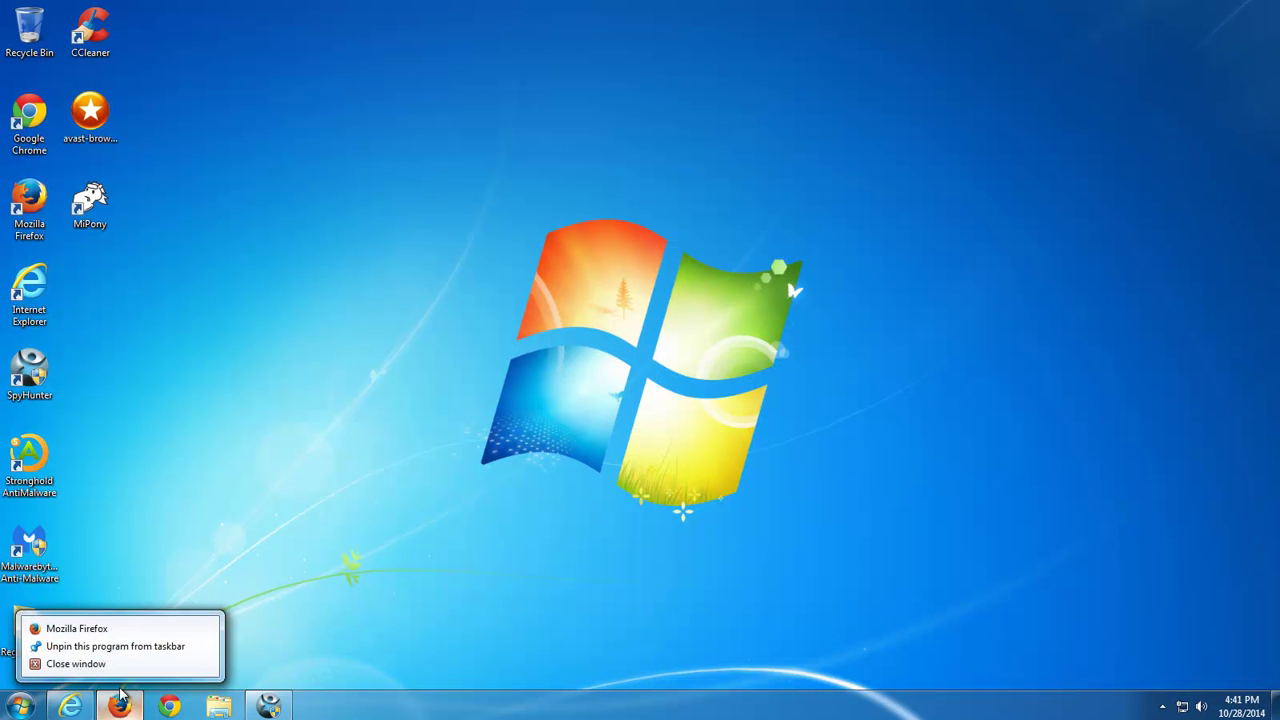
left_click(95, 665)
right_click(66, 710)
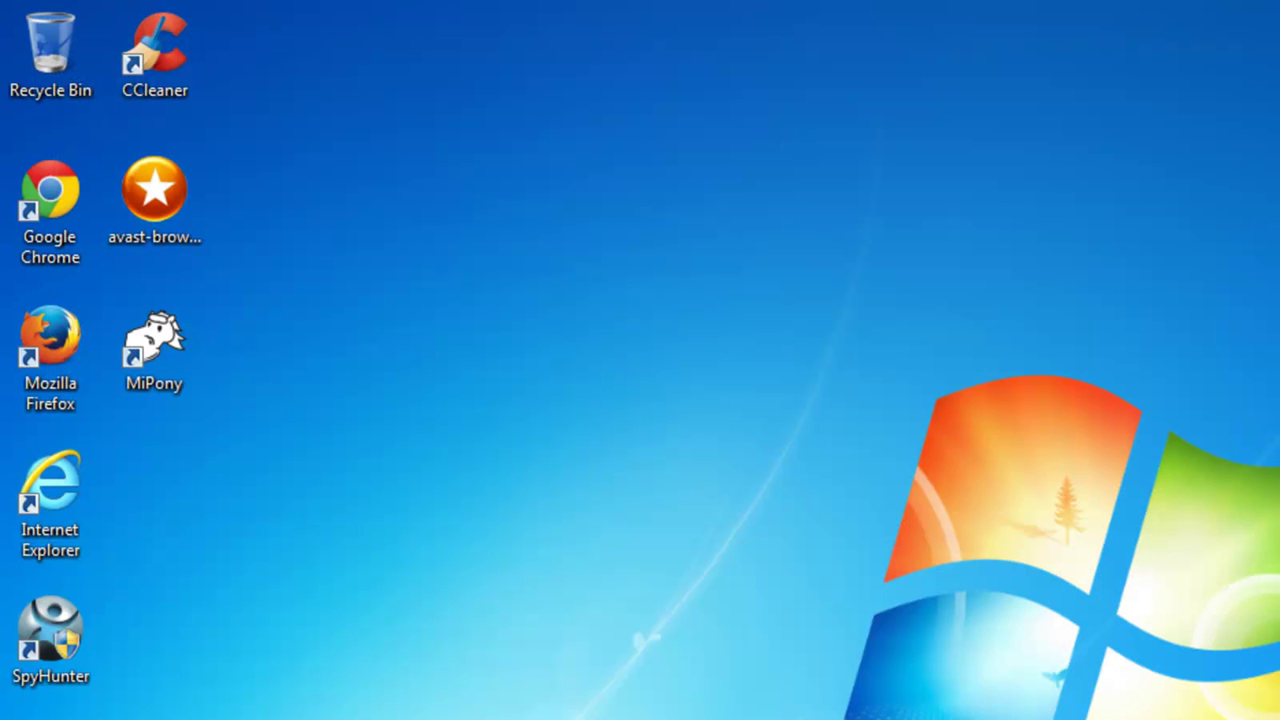
Point out the MiPony desktop shortcut, refresh the desktop, and open Control Panel.
left_click(142, 357)
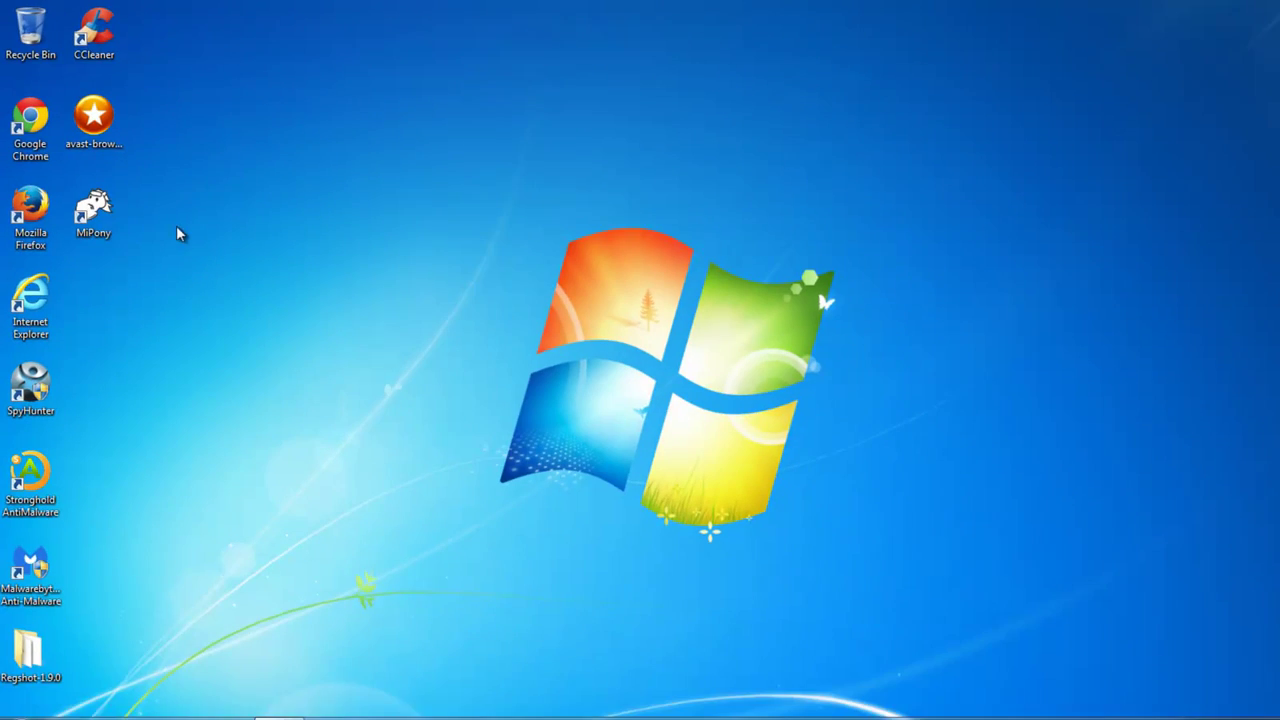
right_click(165, 167)
left_click(205, 205)
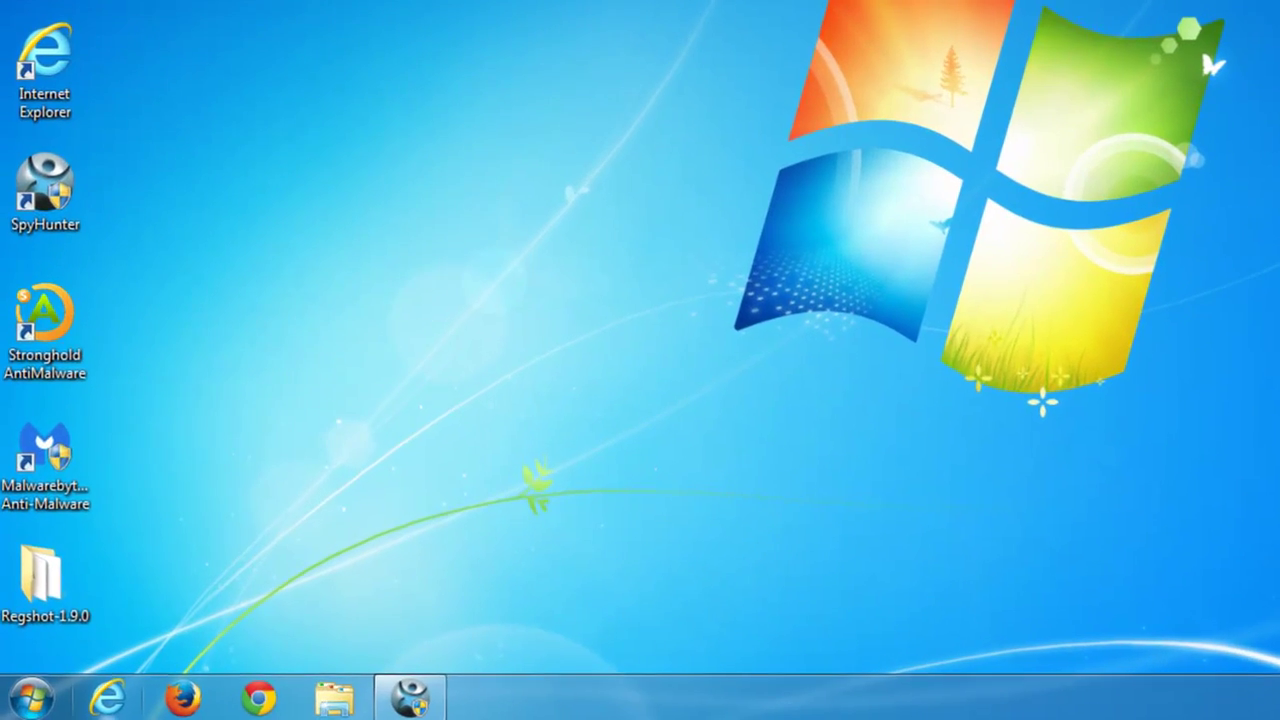
key("super")
left_click(365, 428)
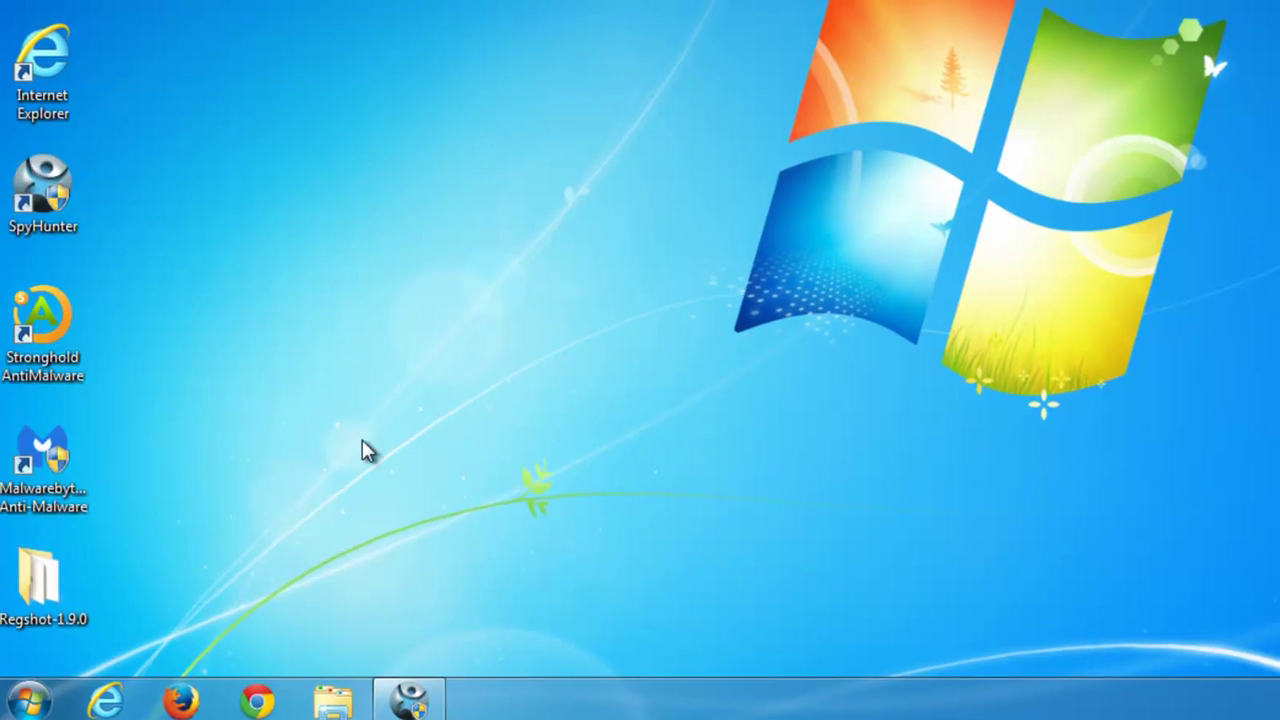
left_click(525, 290)
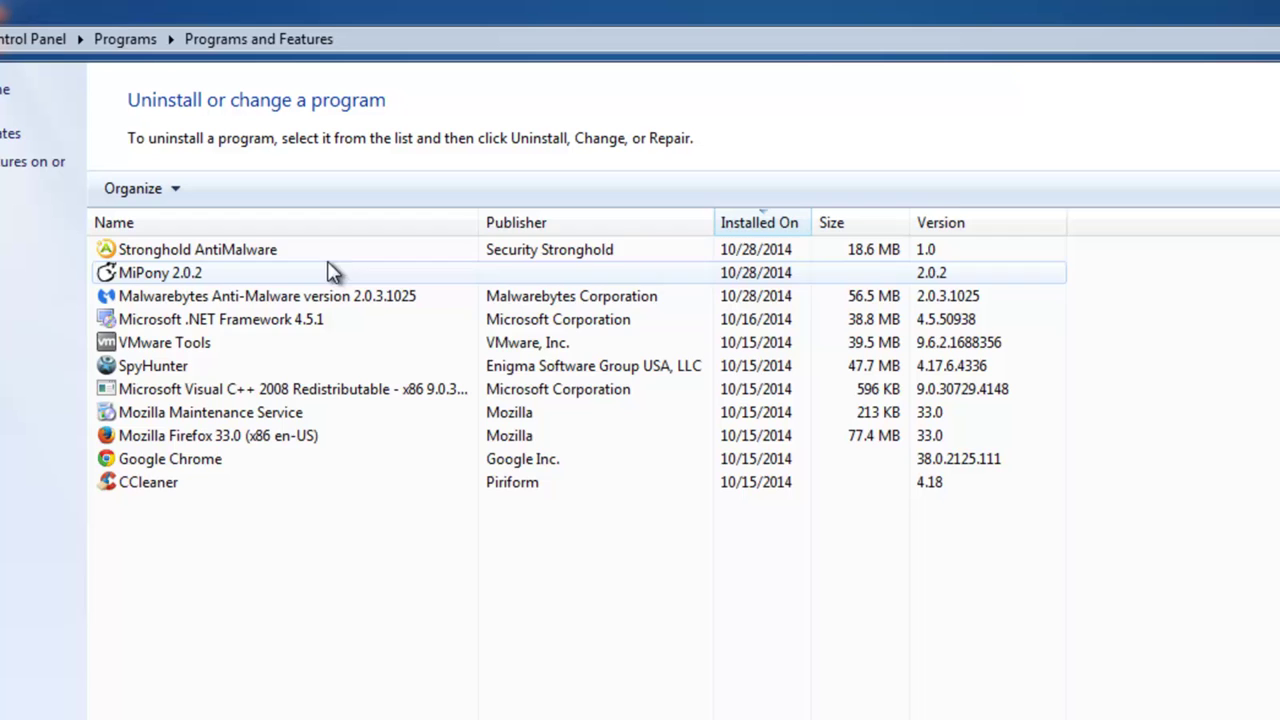
left_click(752, 222)
left_click(752, 222)
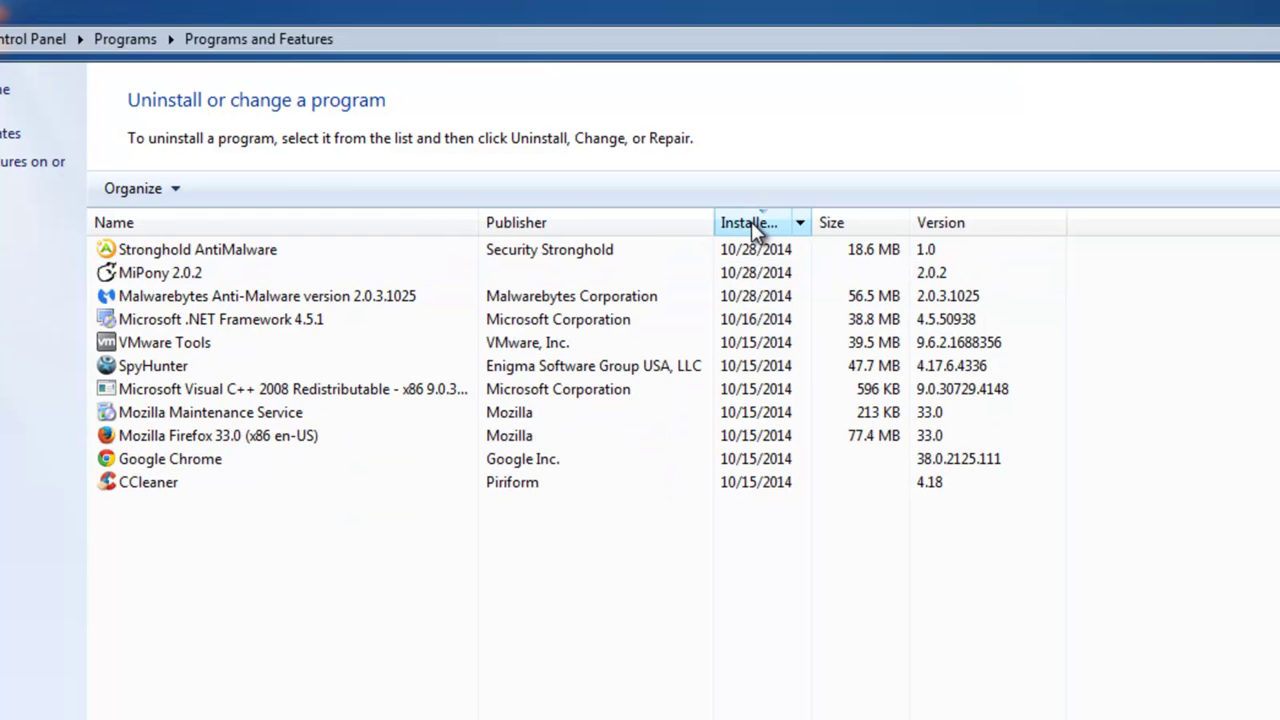
left_click(778, 272)
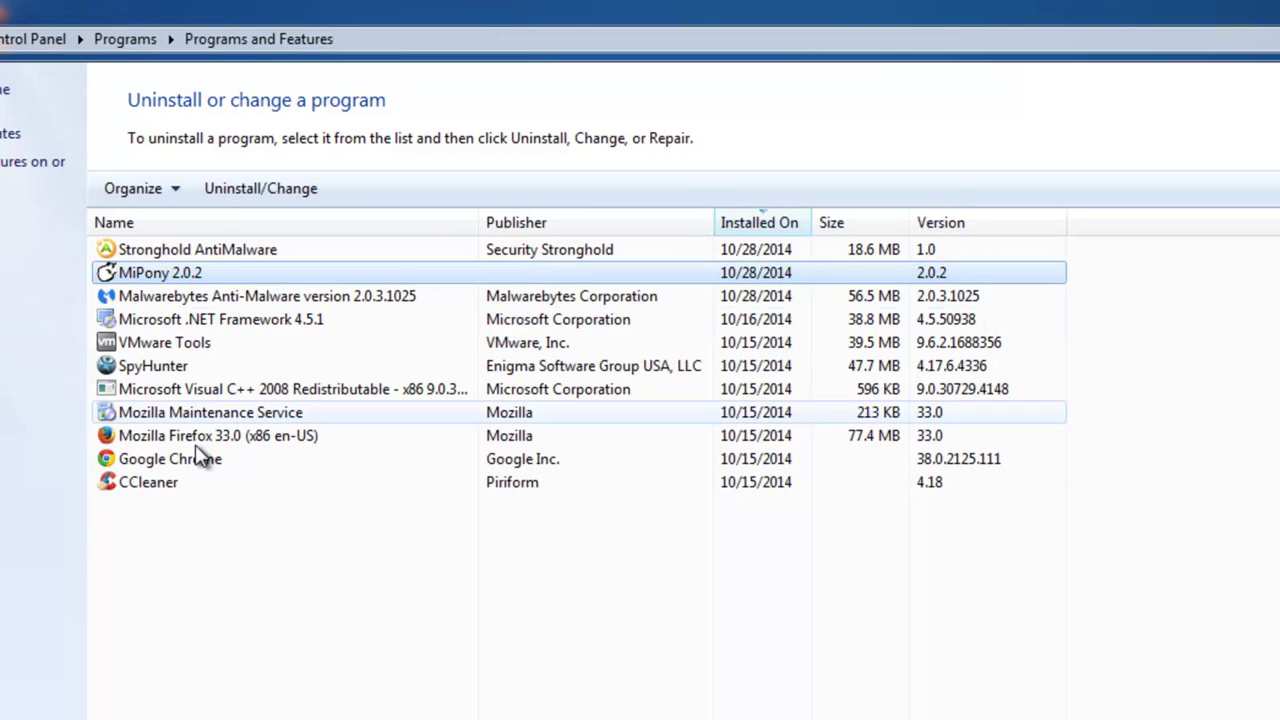
right_click(173, 270)
left_click(218, 288)
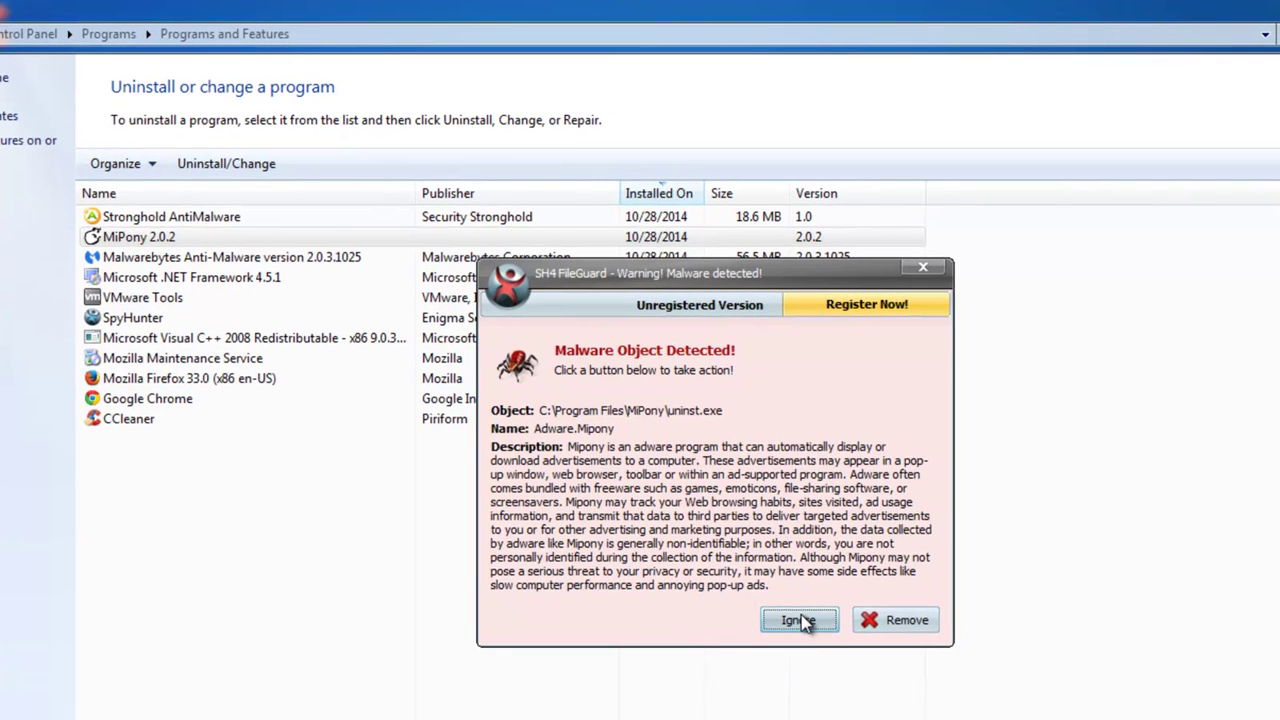
left_click(799, 620)
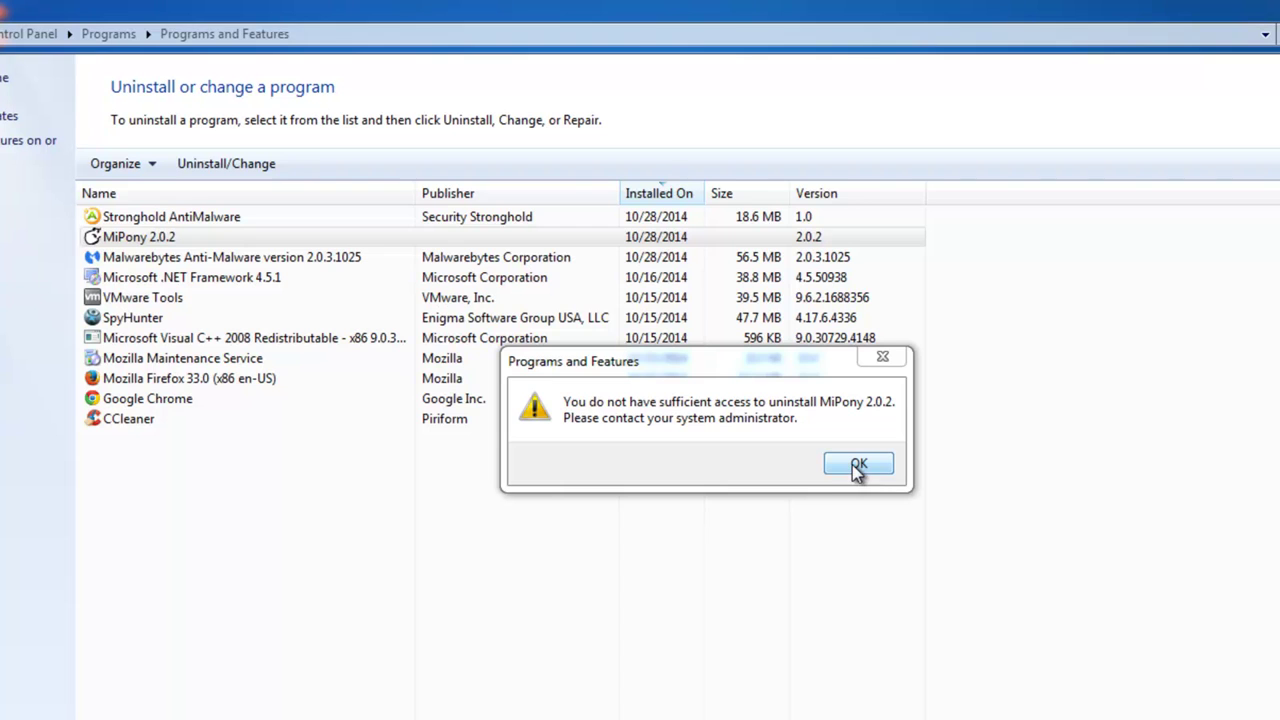
left_click(858, 466)
right_click(149, 239)
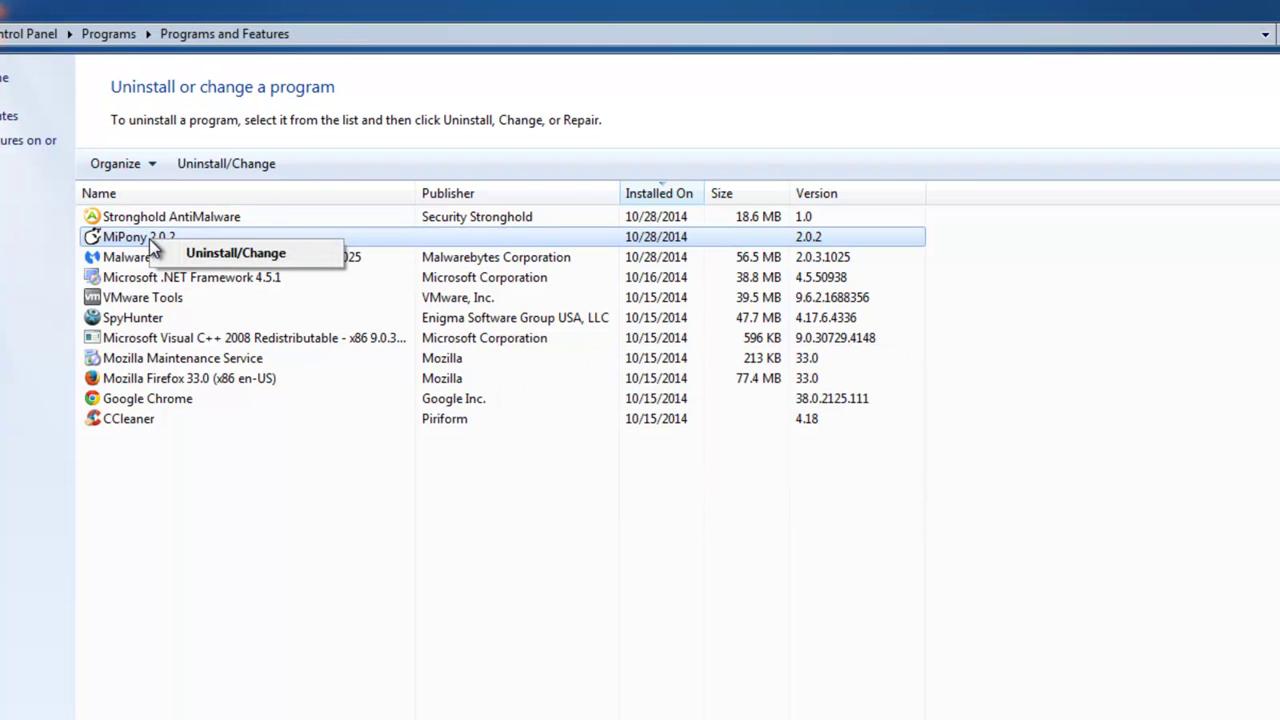
left_click(263, 514)
left_click(169, 243)
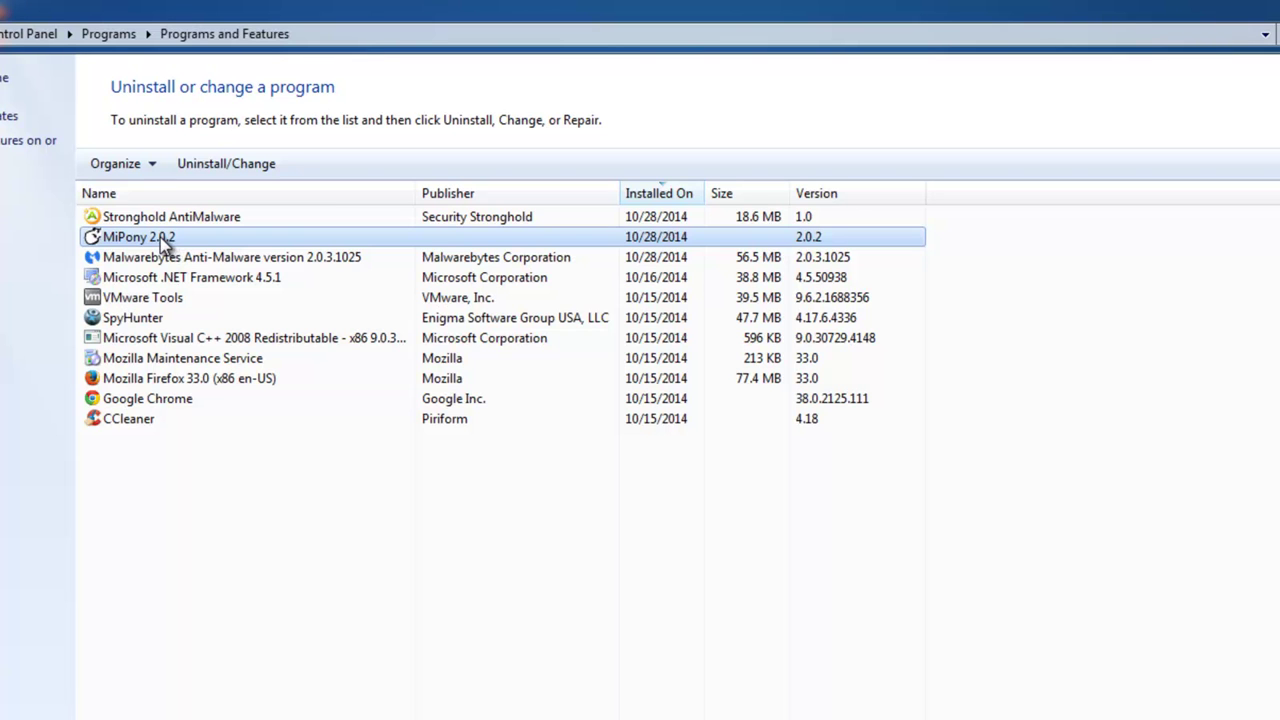
right_click(165, 245)
left_click(200, 163)
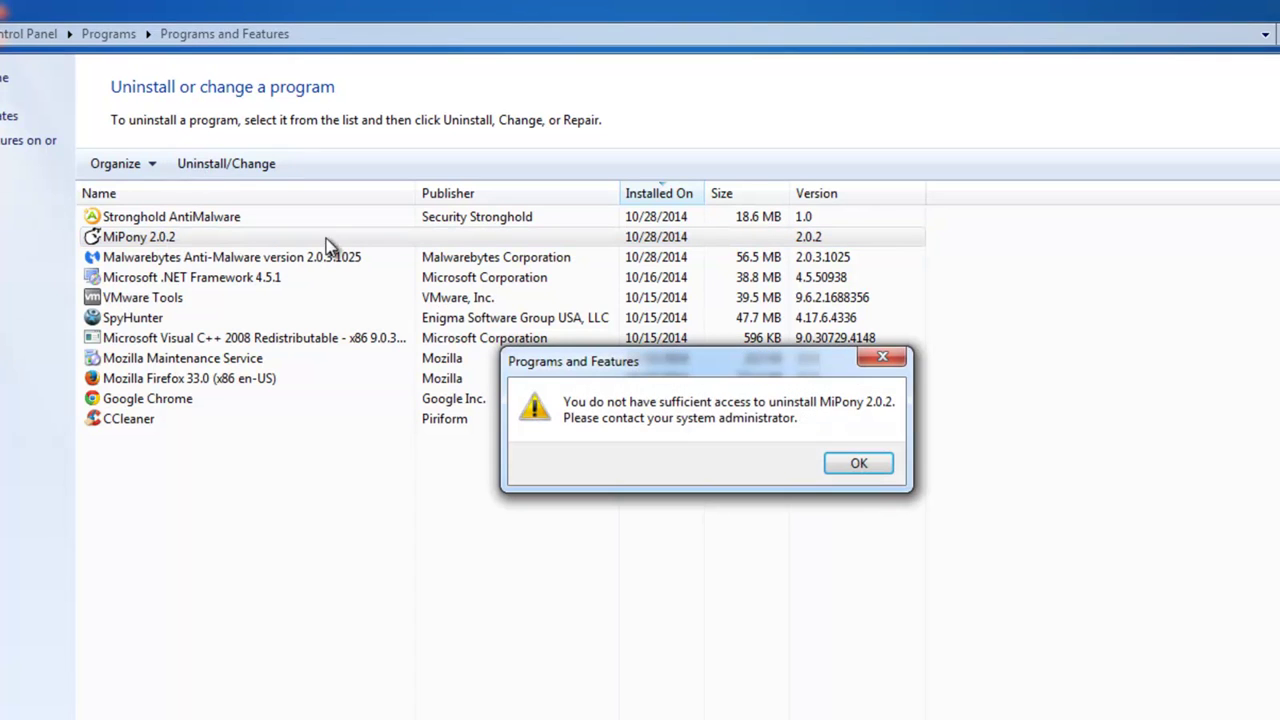
left_click(857, 467)
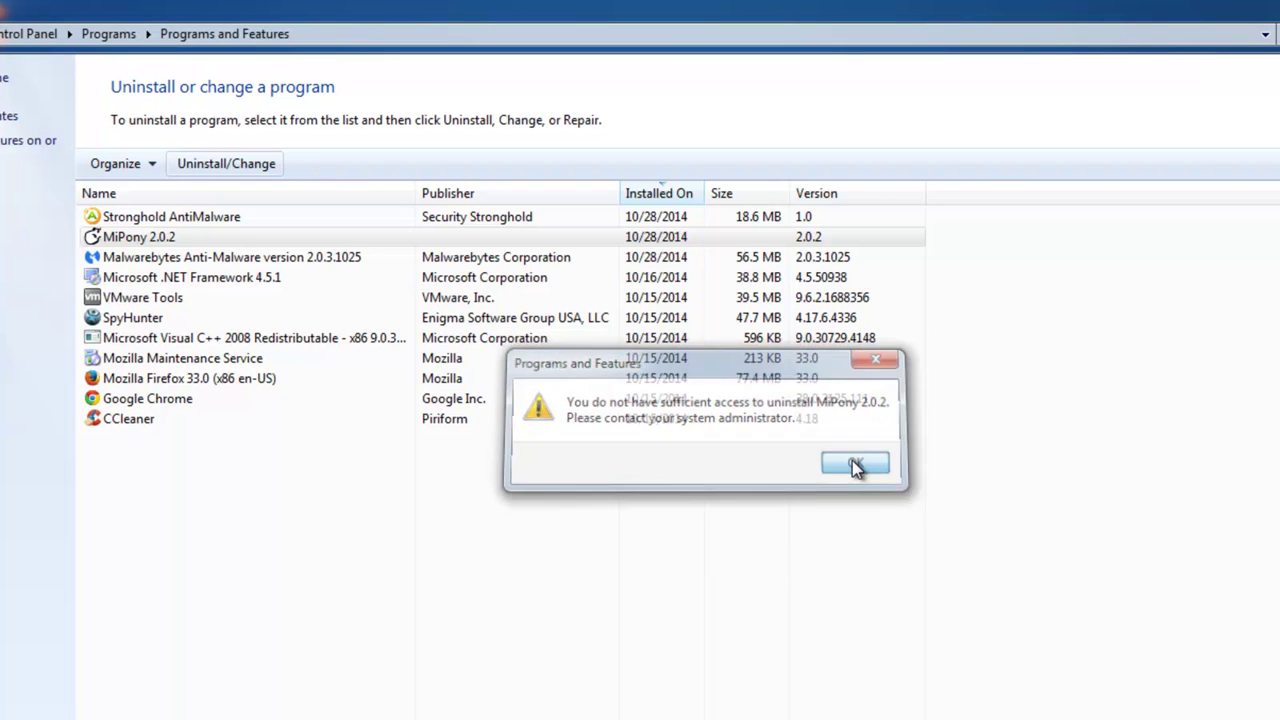
left_click(697, 531)
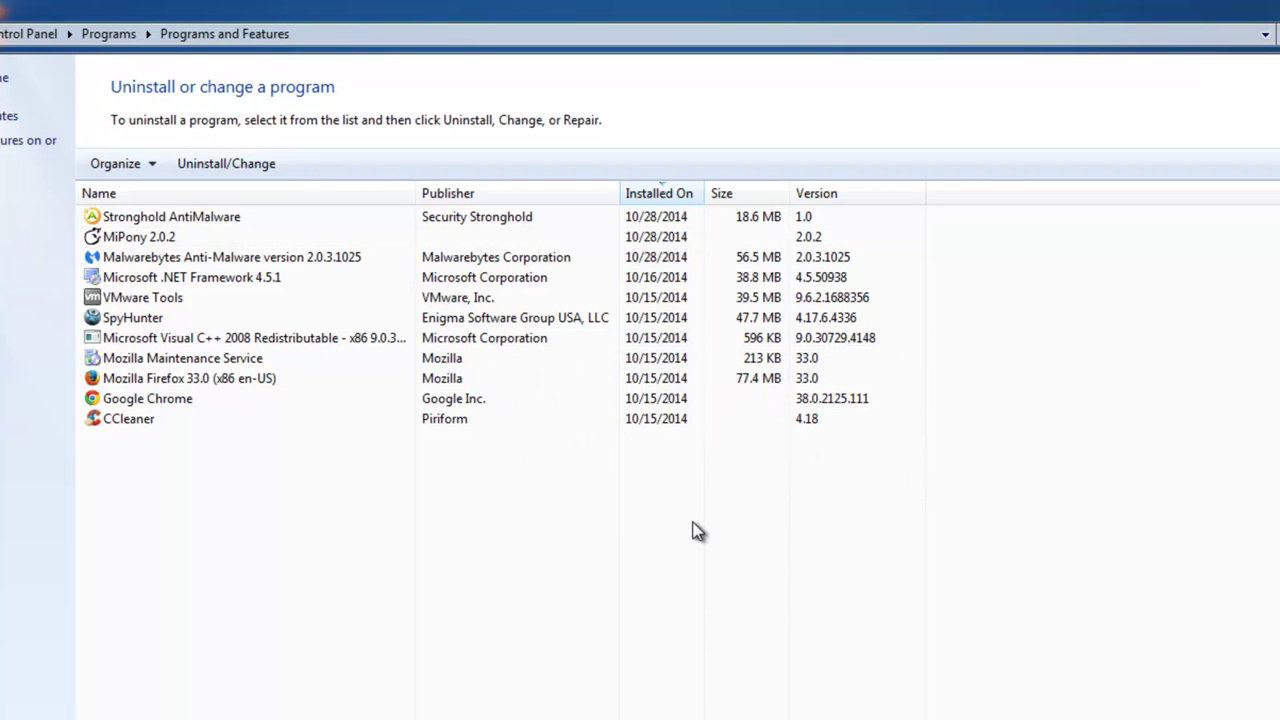
left_click(212, 238)
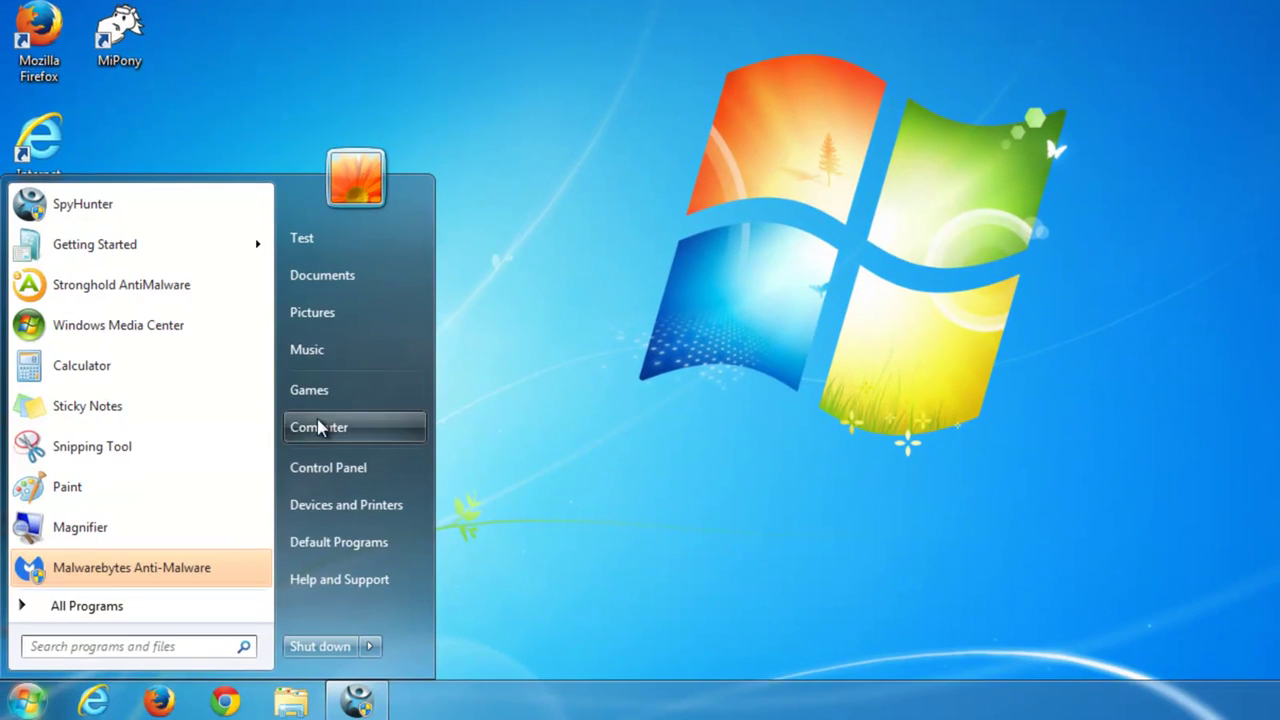
Browse to C:\Program Files\MiPony in Windows Explorer.
left_click(318, 427)
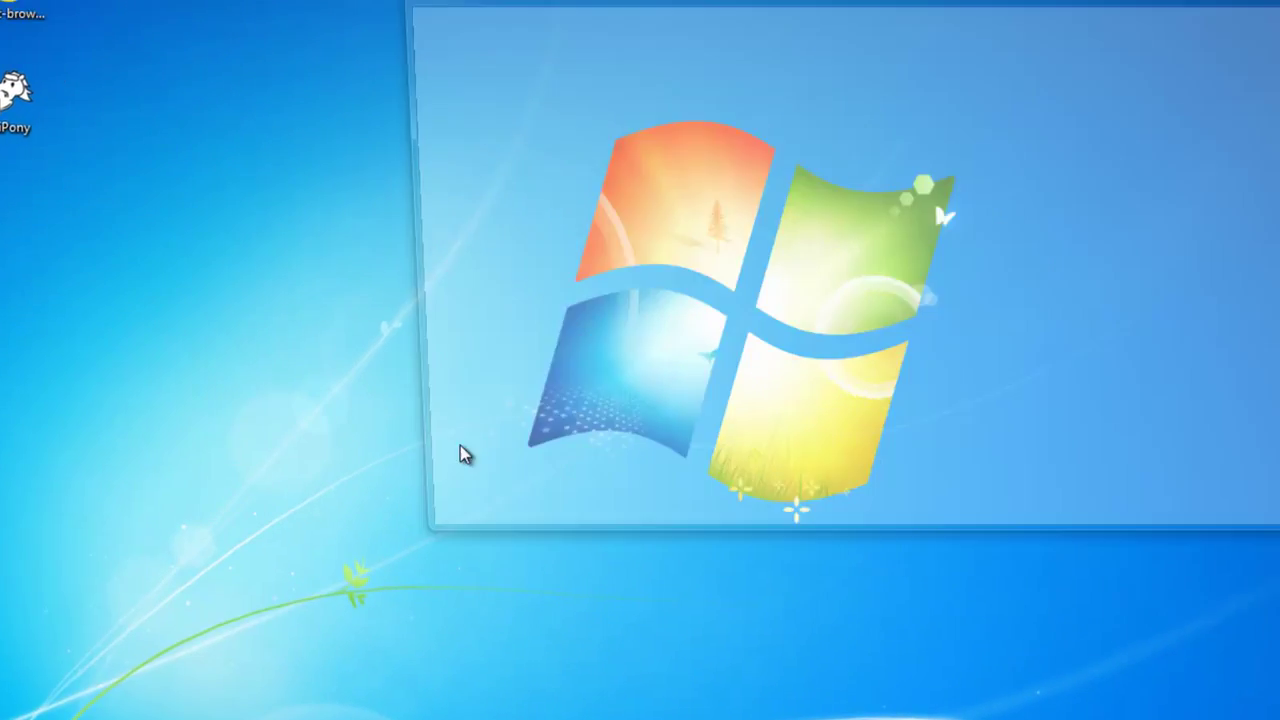
double_click(465, 220)
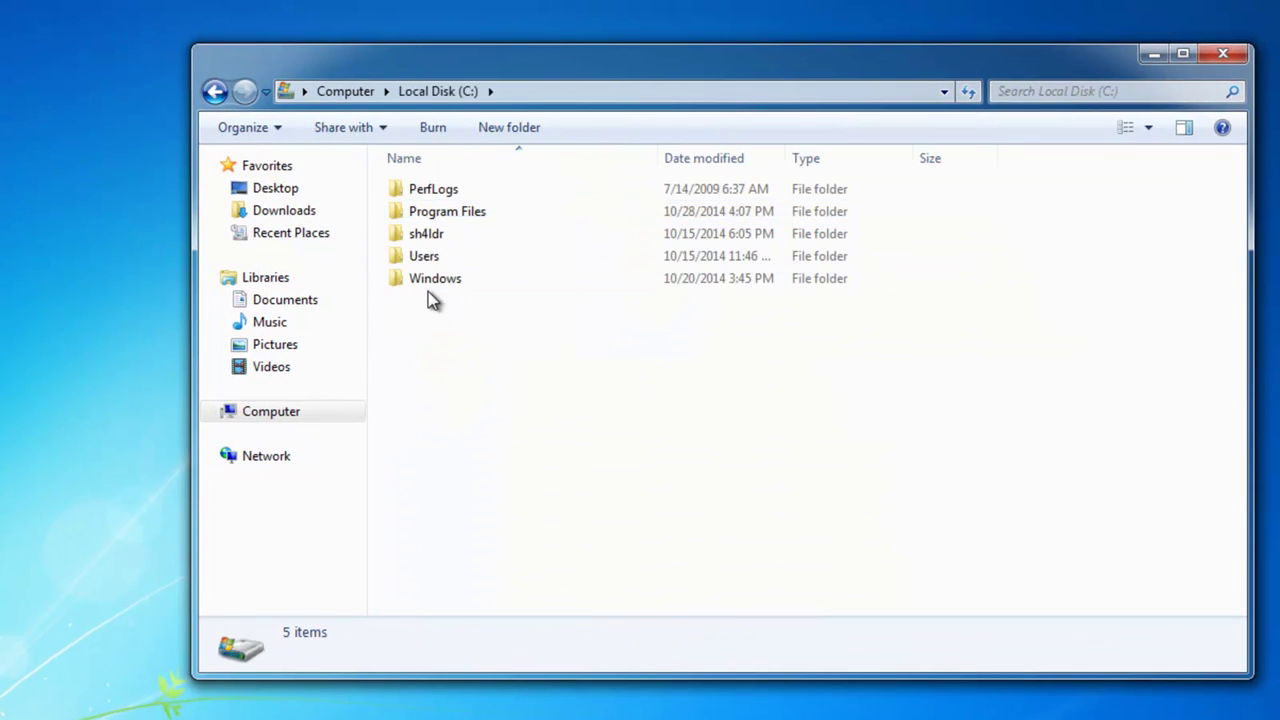
double_click(424, 214)
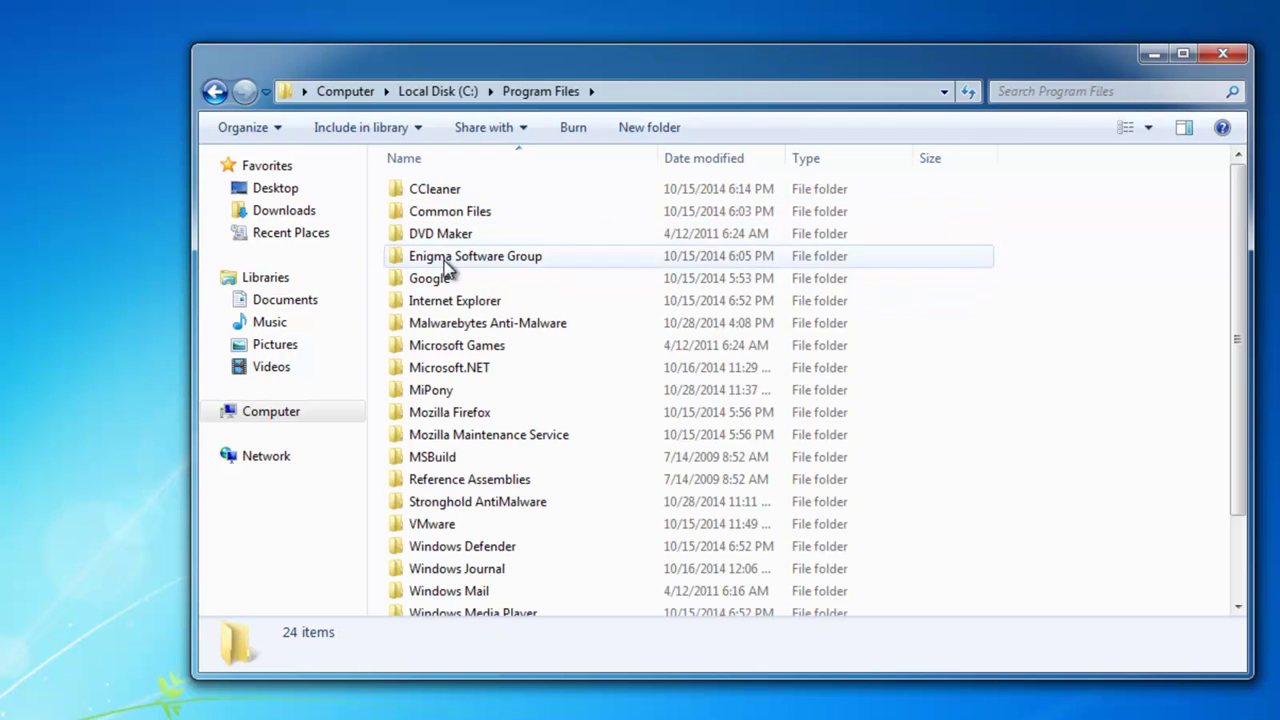
double_click(448, 390)
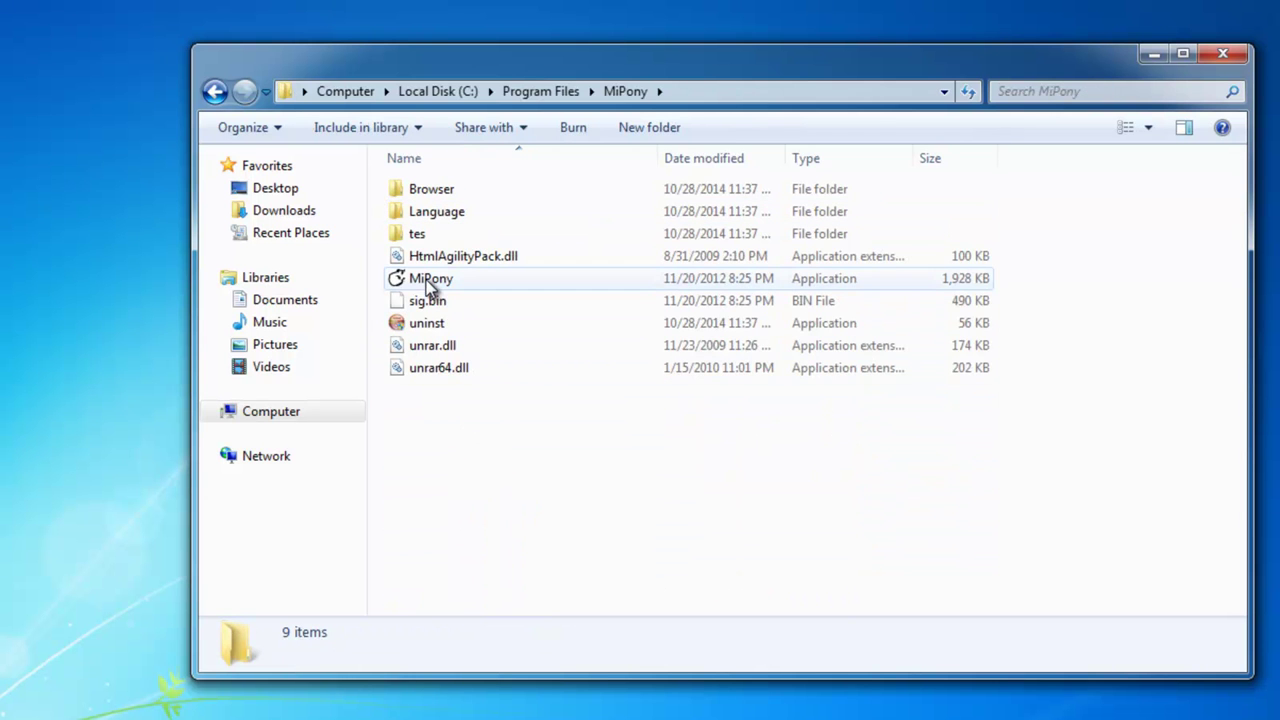
Run MiPony's uninst as administrator, dismiss the access error, and return to Program Files.
right_click(428, 327)
left_click(490, 355)
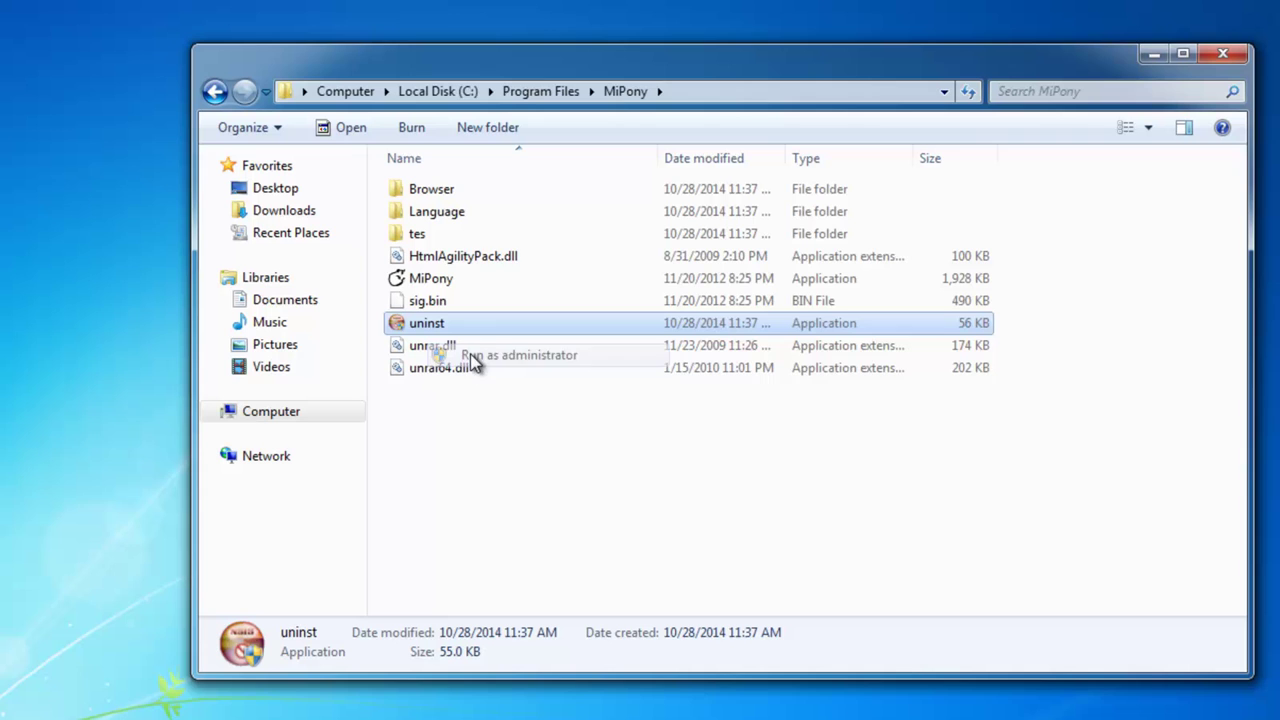
left_click(816, 426)
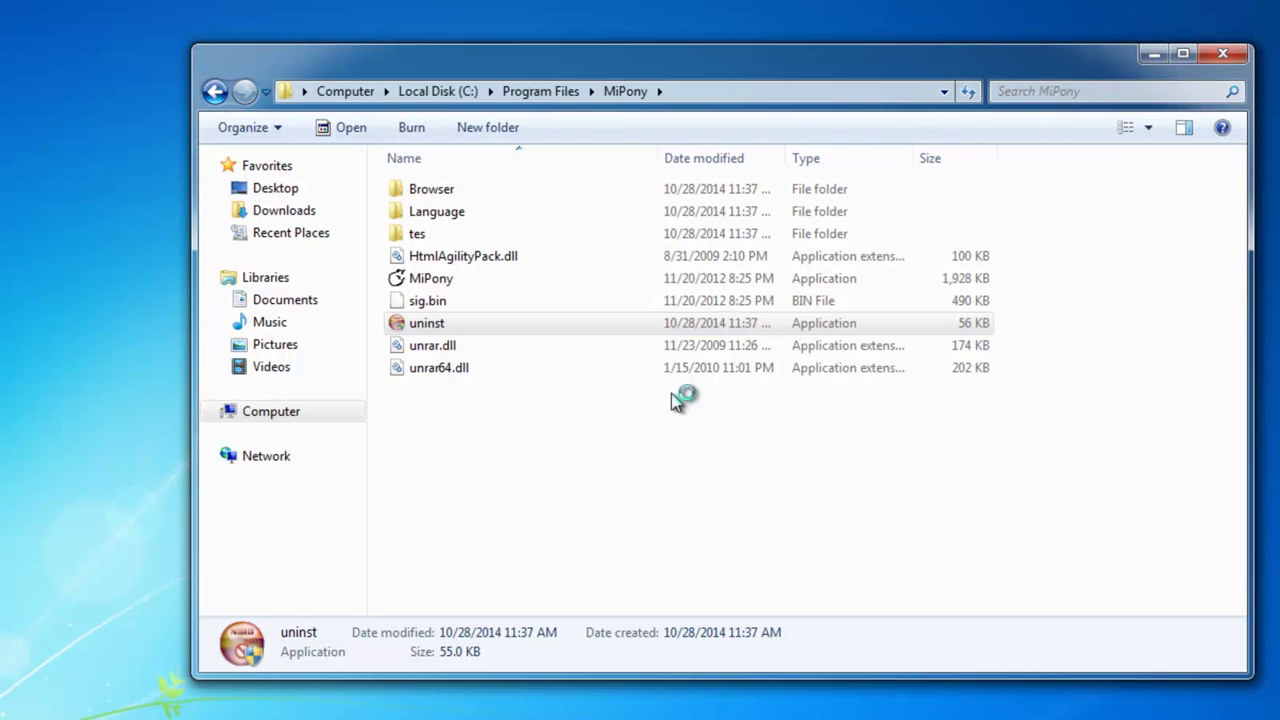
left_click(795, 413)
left_click(570, 460)
left_click(215, 93)
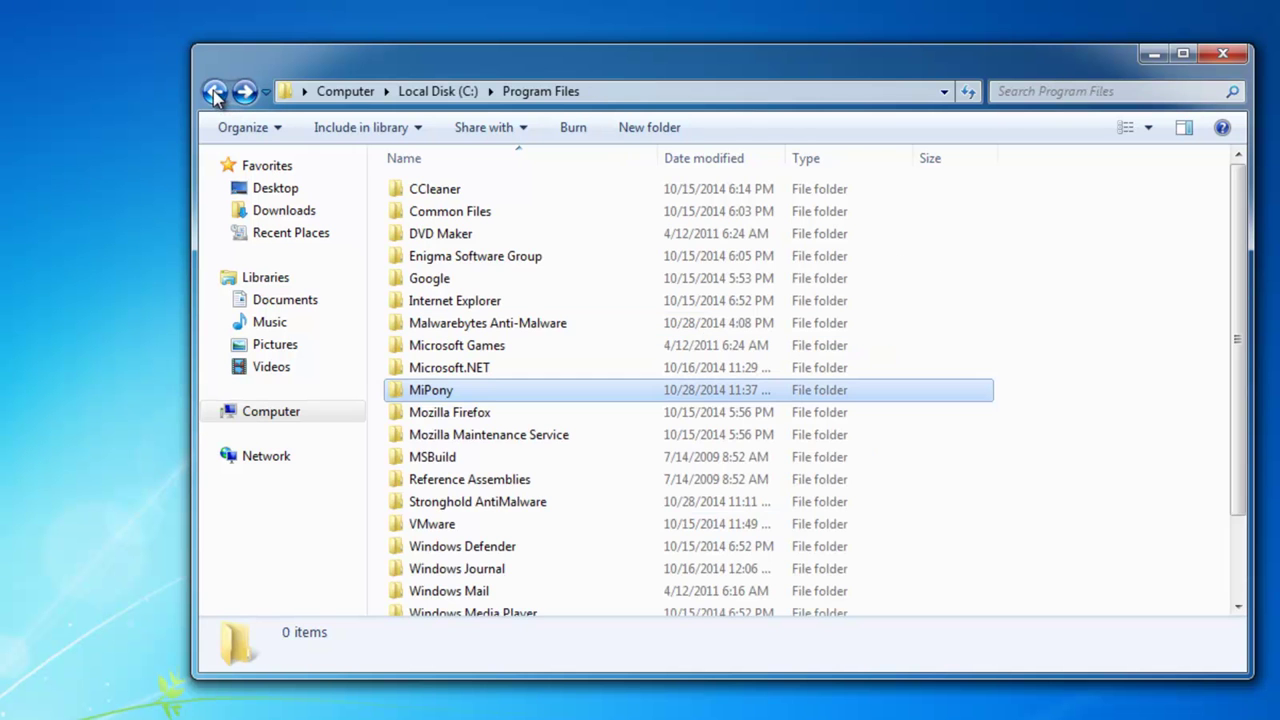
mouse_move(930, 160)
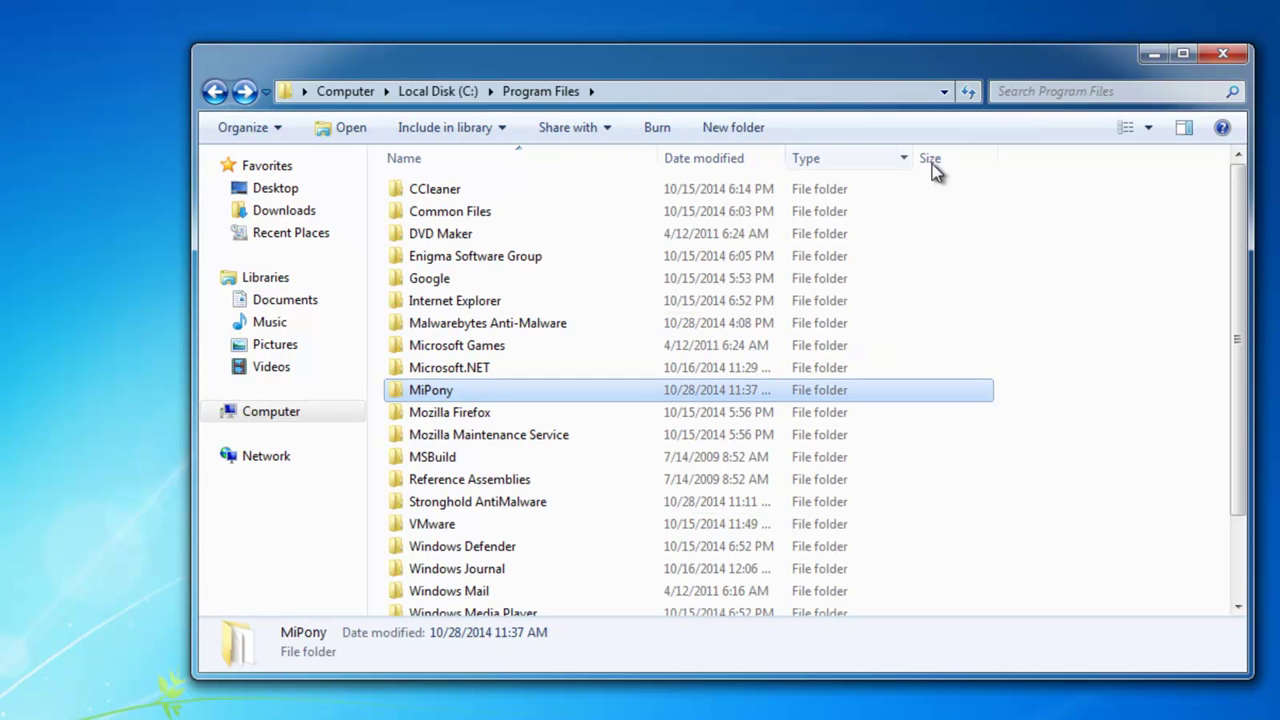
Close the Explorer window and refresh the desktop.
left_click(1222, 54)
right_click(384, 170)
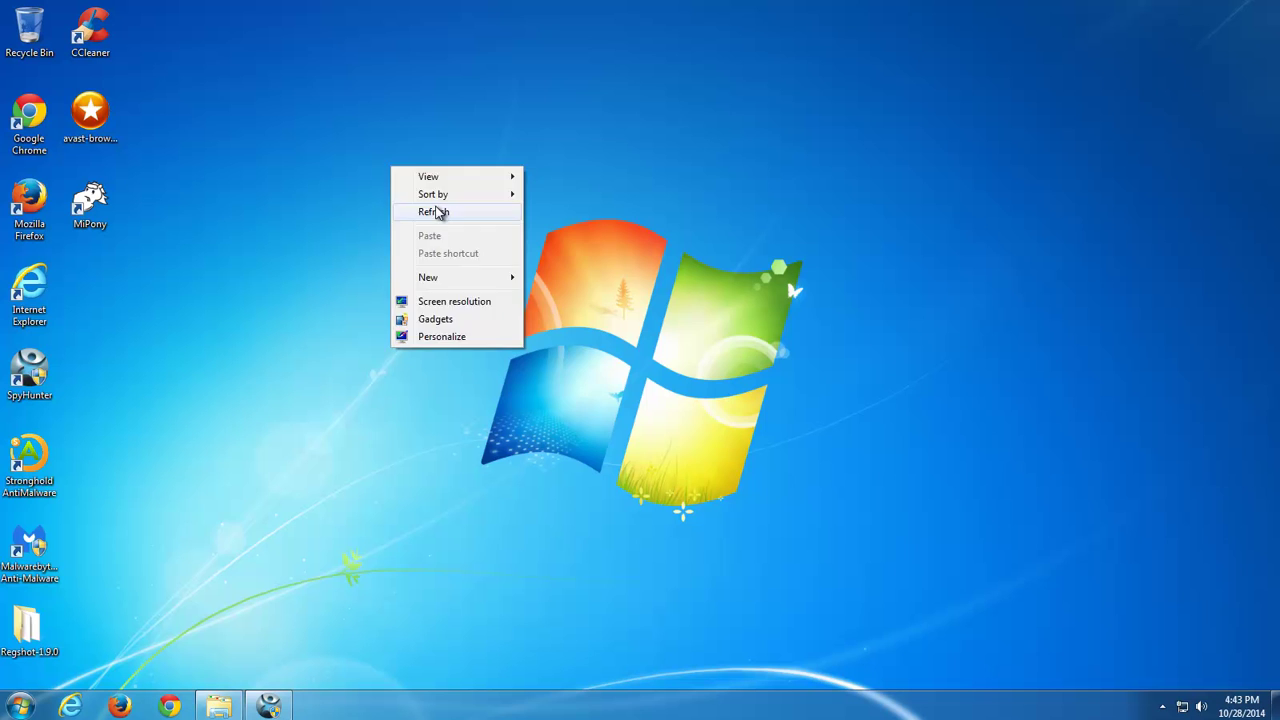
left_click(437, 211)
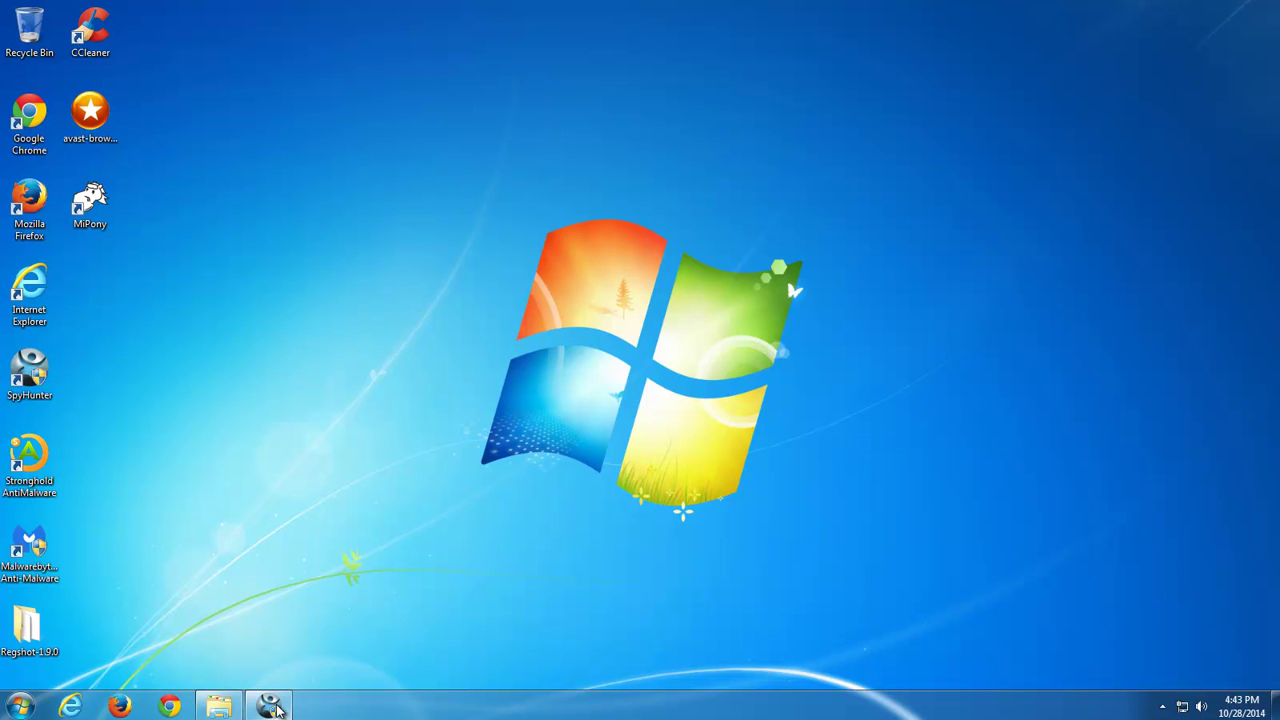
Quarantine both PUP.Optional.WebsSearches.A detections in Malwarebytes, then close it.
left_click(1166, 705)
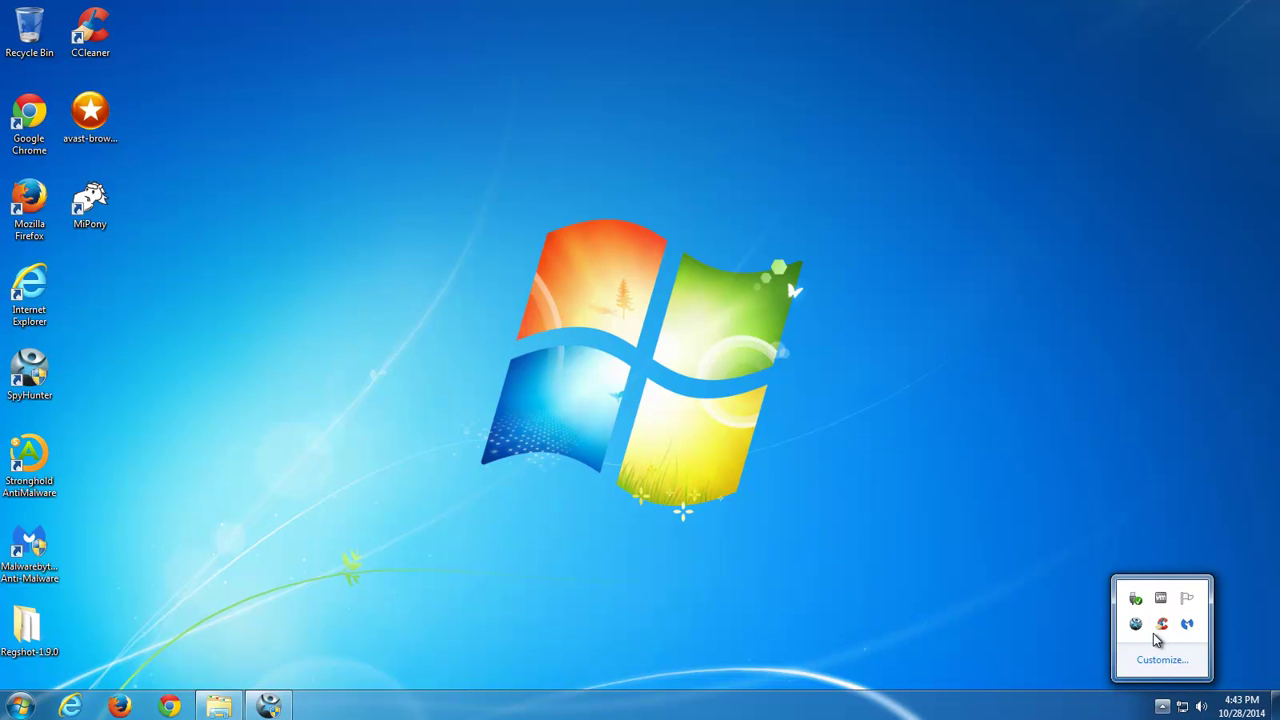
double_click(1186, 624)
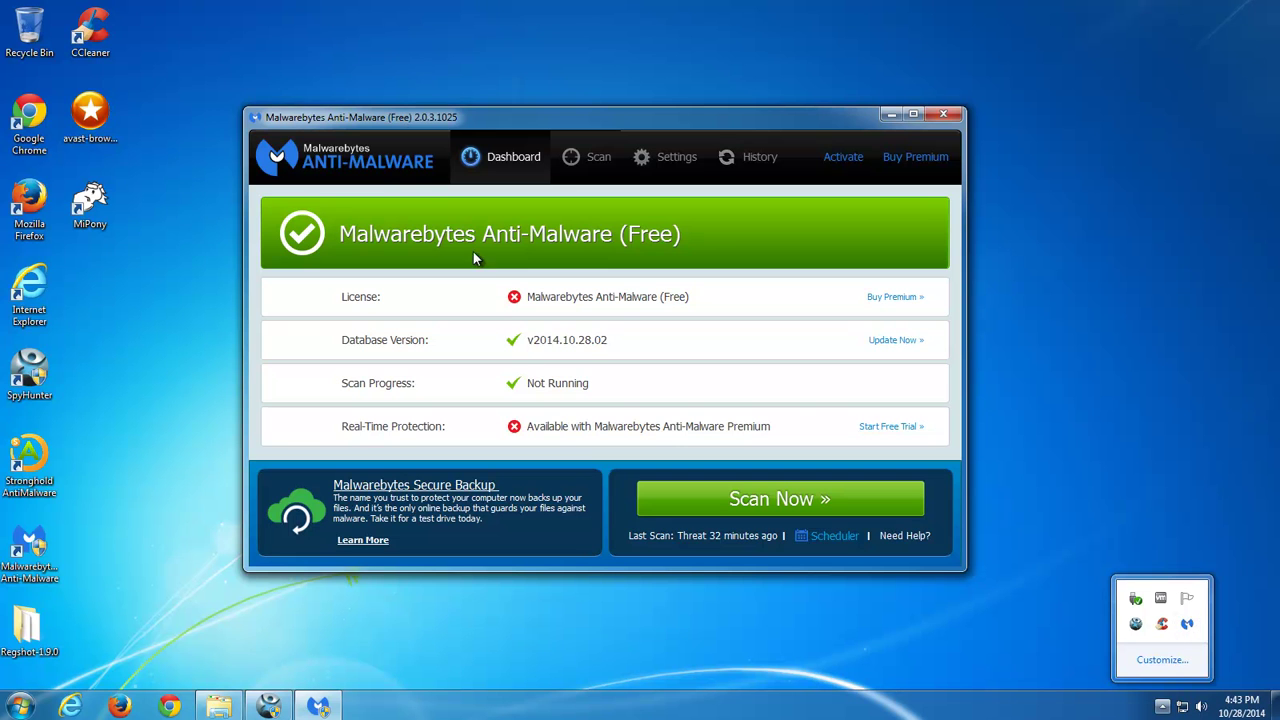
left_click(598, 160)
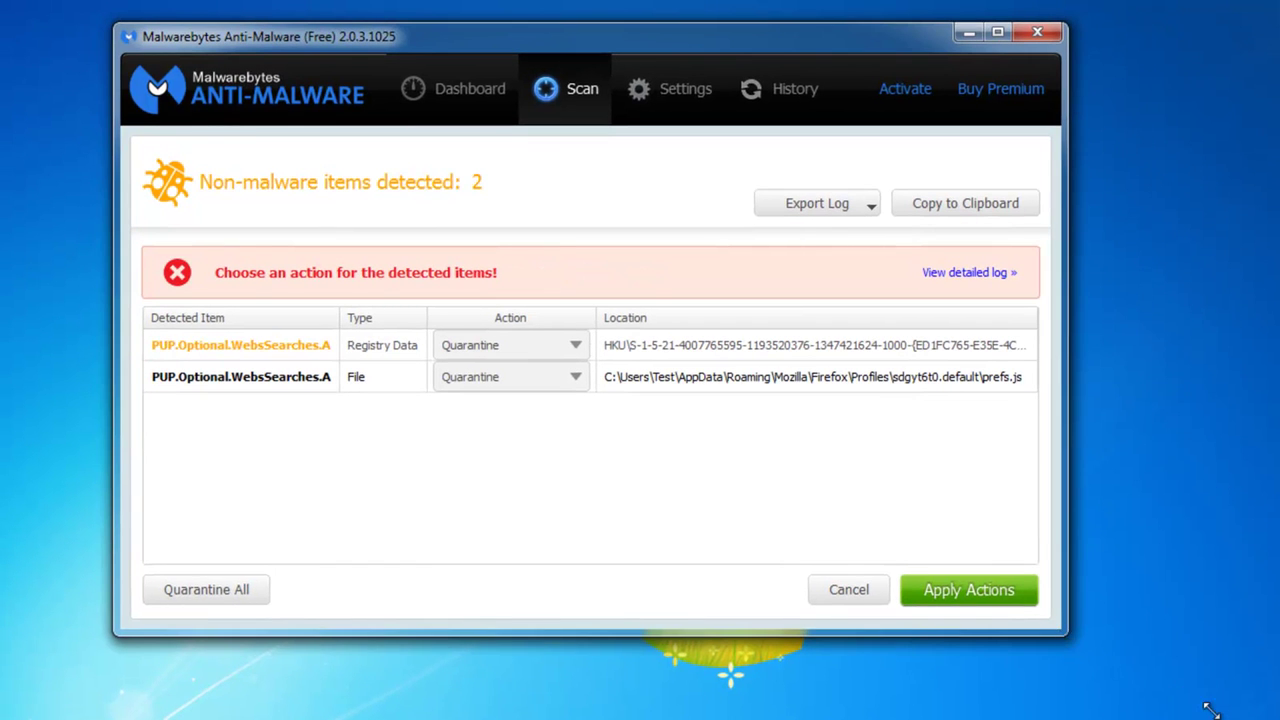
mouse_move(1210, 708)
left_mouse_down()
mouse_move(1188, 704)
mouse_move(1279, 719)
left_mouse_up()
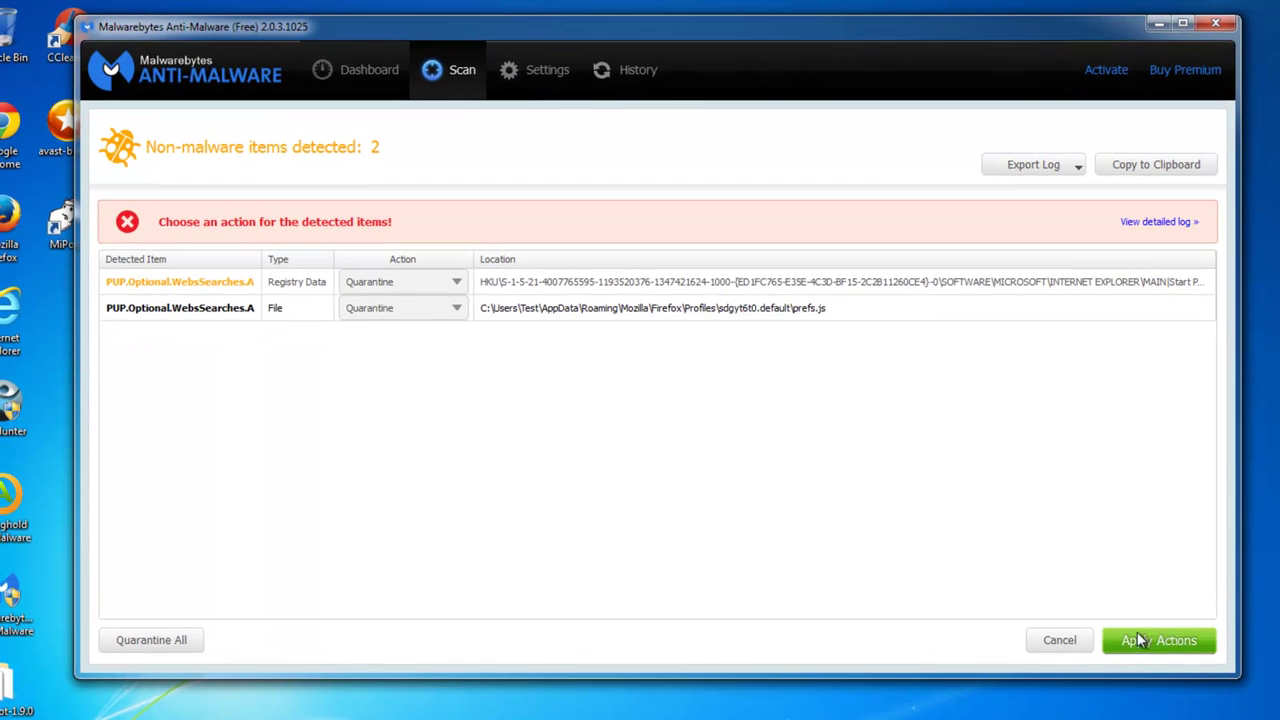
left_click(1140, 640)
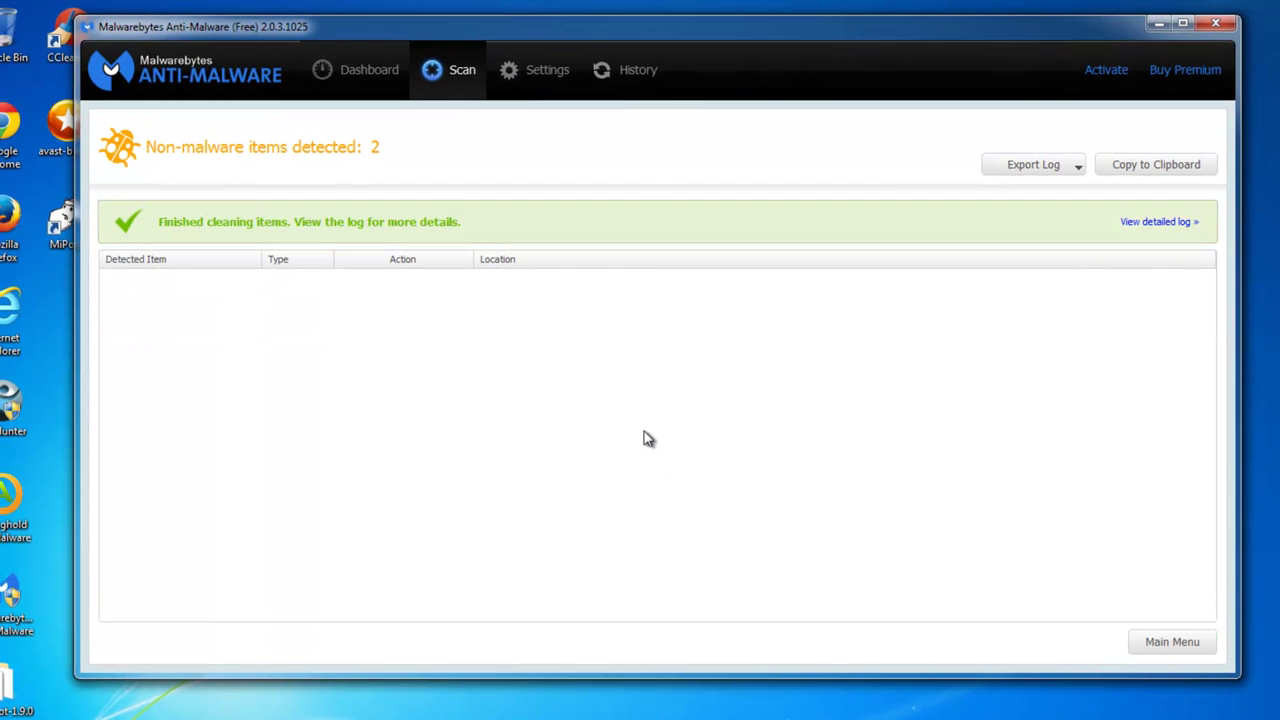
left_click(1215, 22)
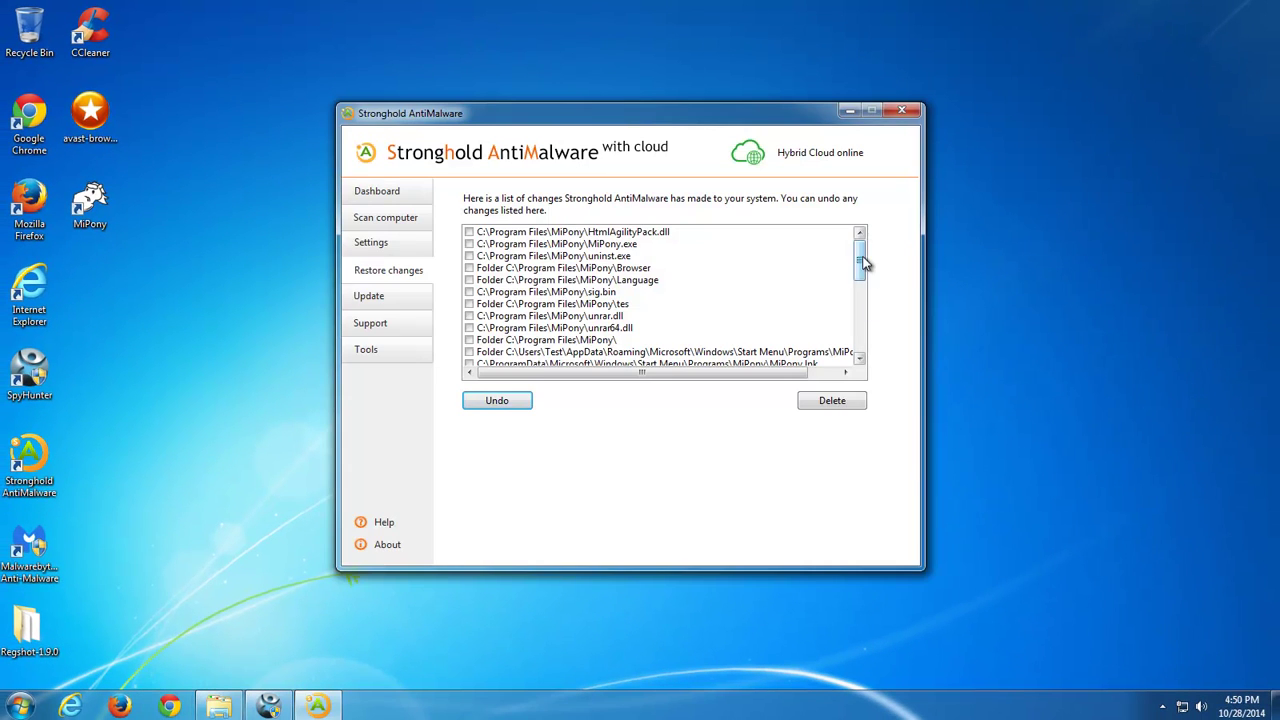
Review Stronghold's scan results and its list of removed MiPony files and registry entries.
left_click_drag(864, 262, 871, 334)
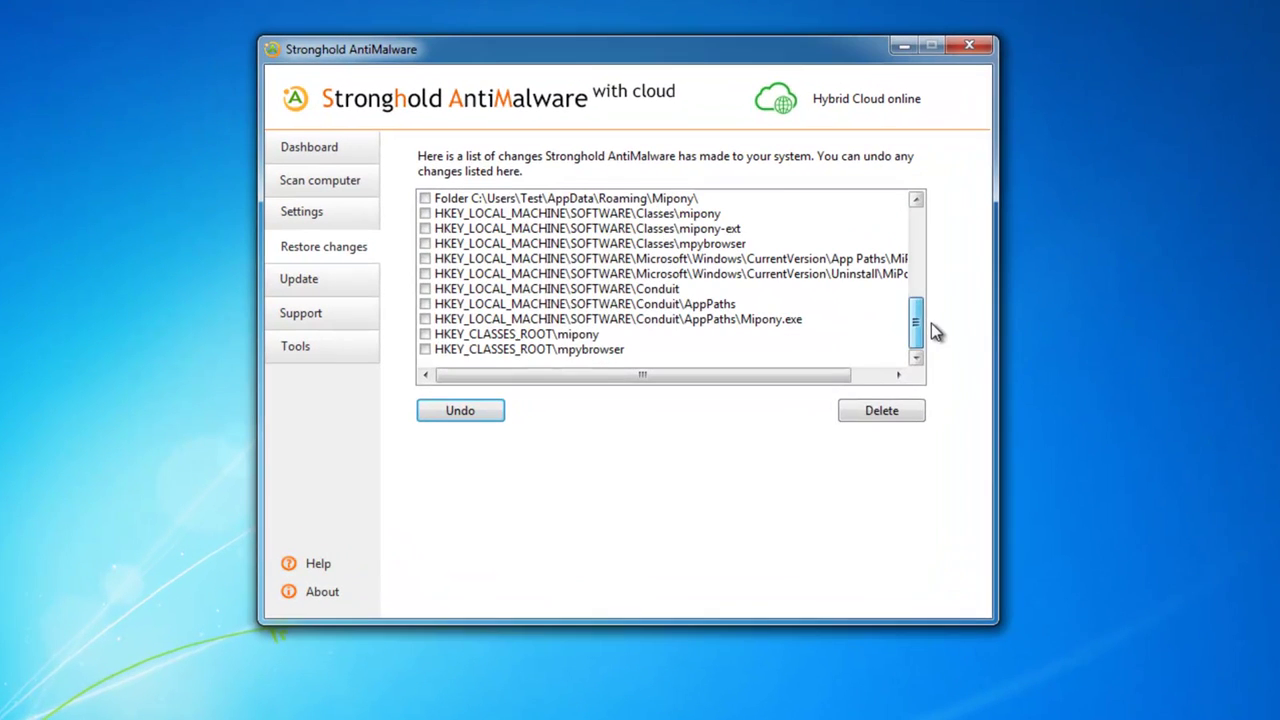
left_click(300, 184)
left_click(860, 182)
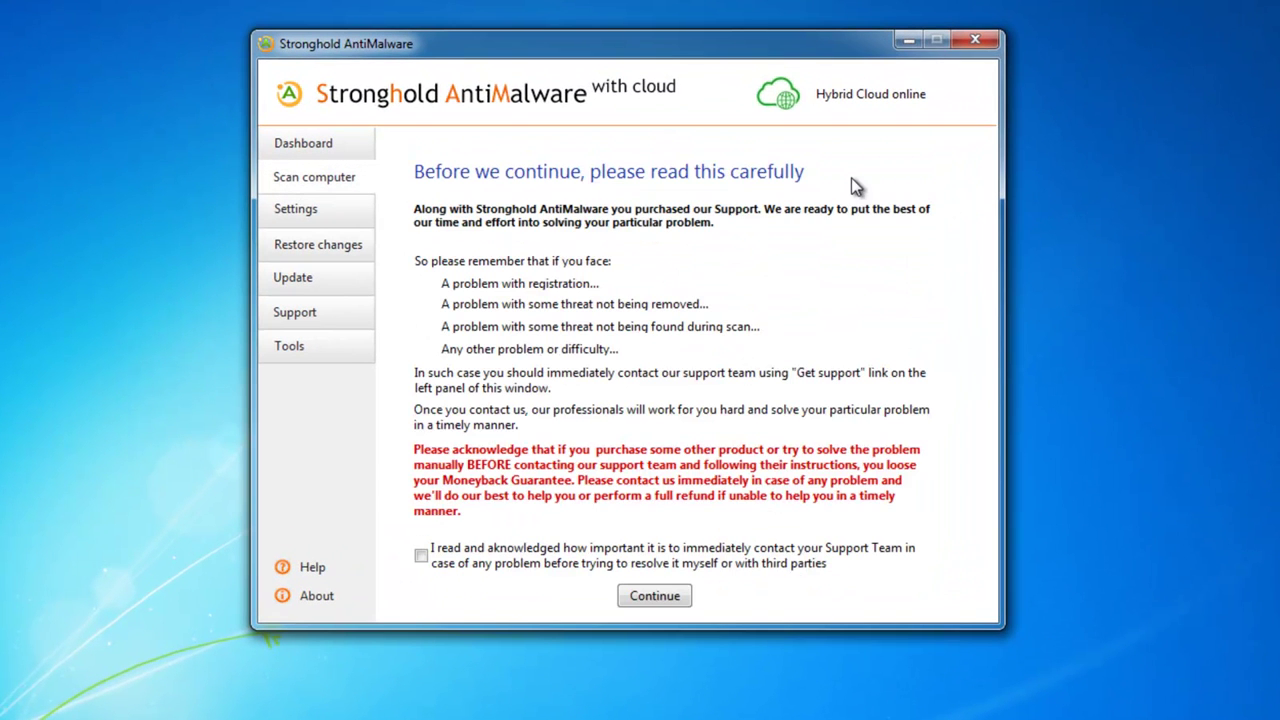
left_click(655, 597)
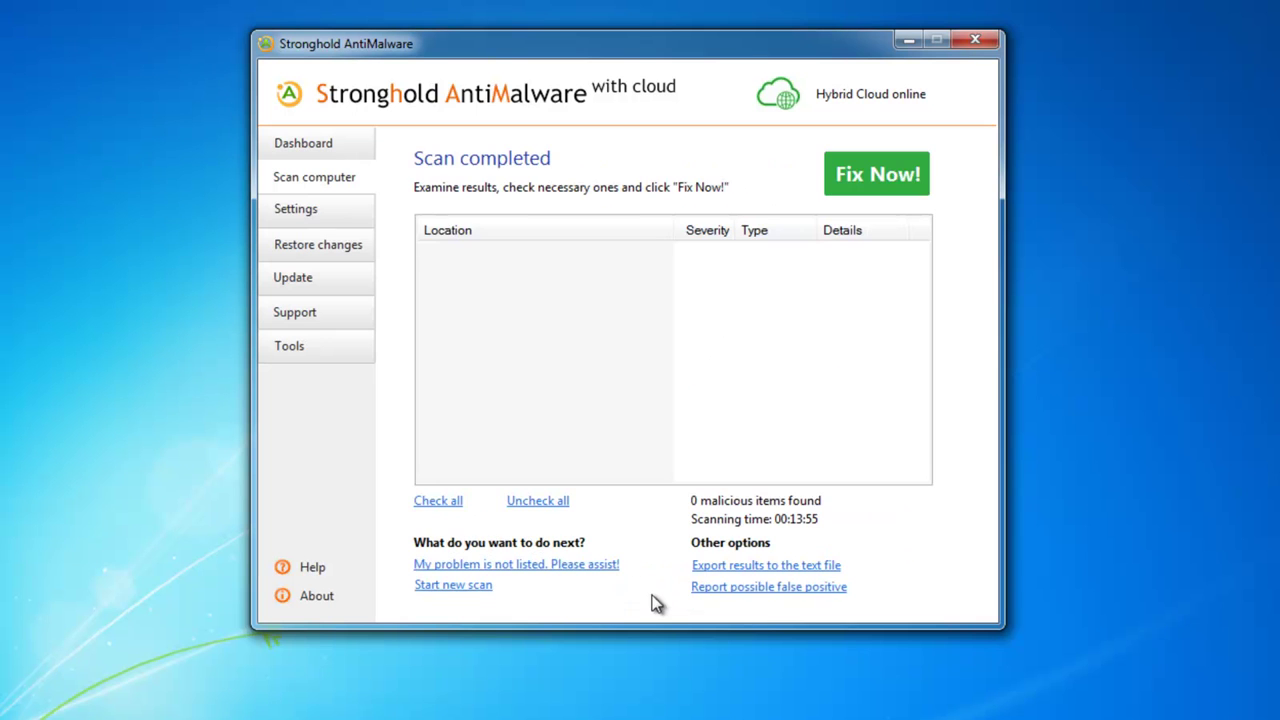
left_click(313, 247)
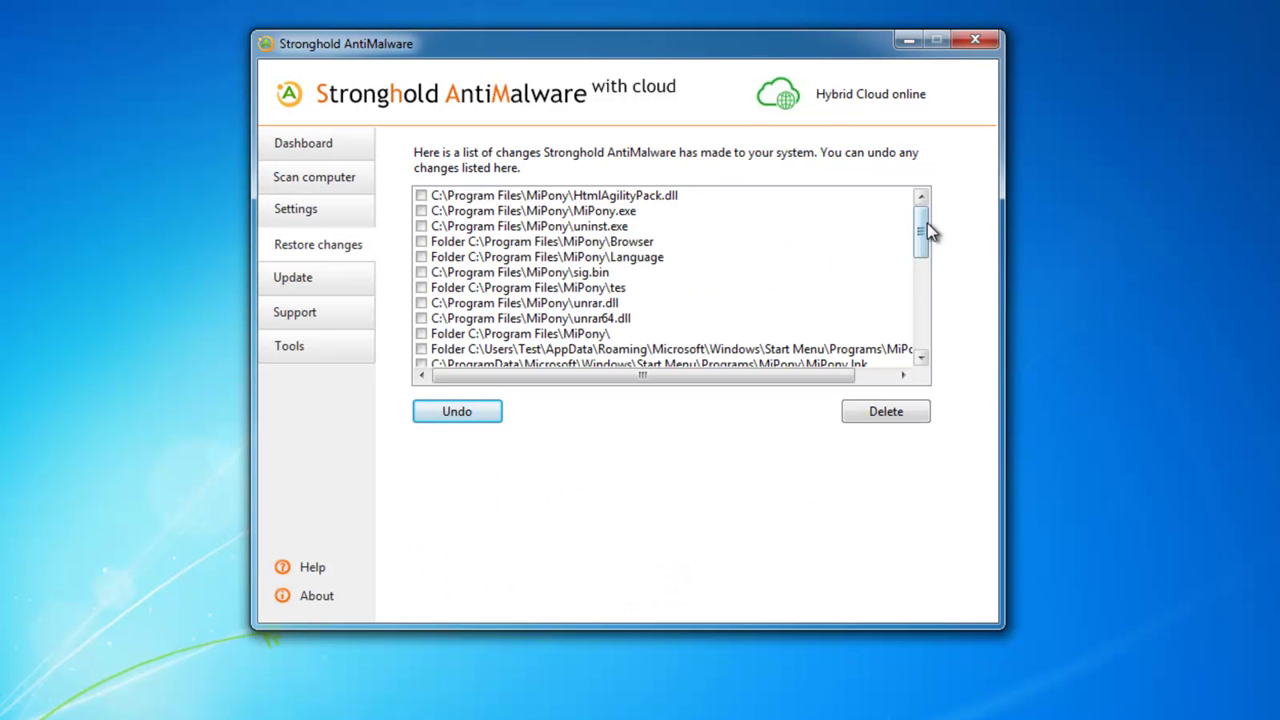
left_click_drag(927, 230, 924, 348)
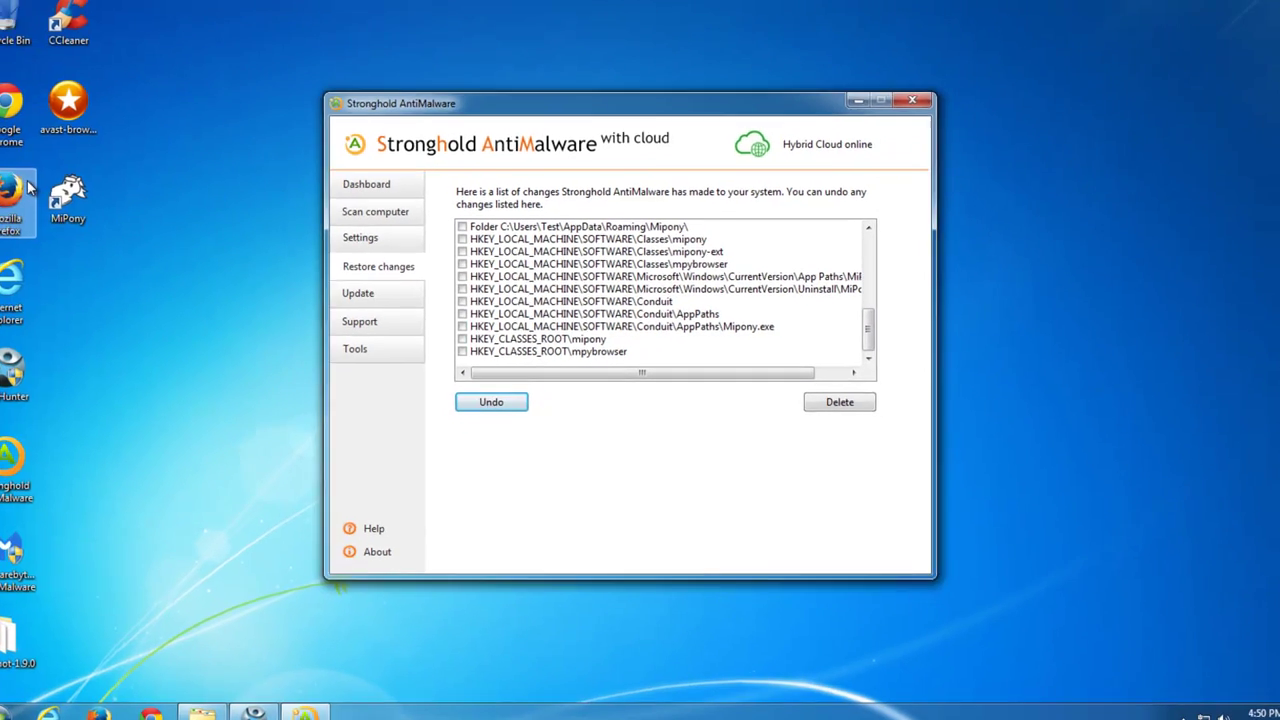
Delete the MiPony desktop shortcut to the Recycle Bin.
left_click(89, 200)
key("Delete")
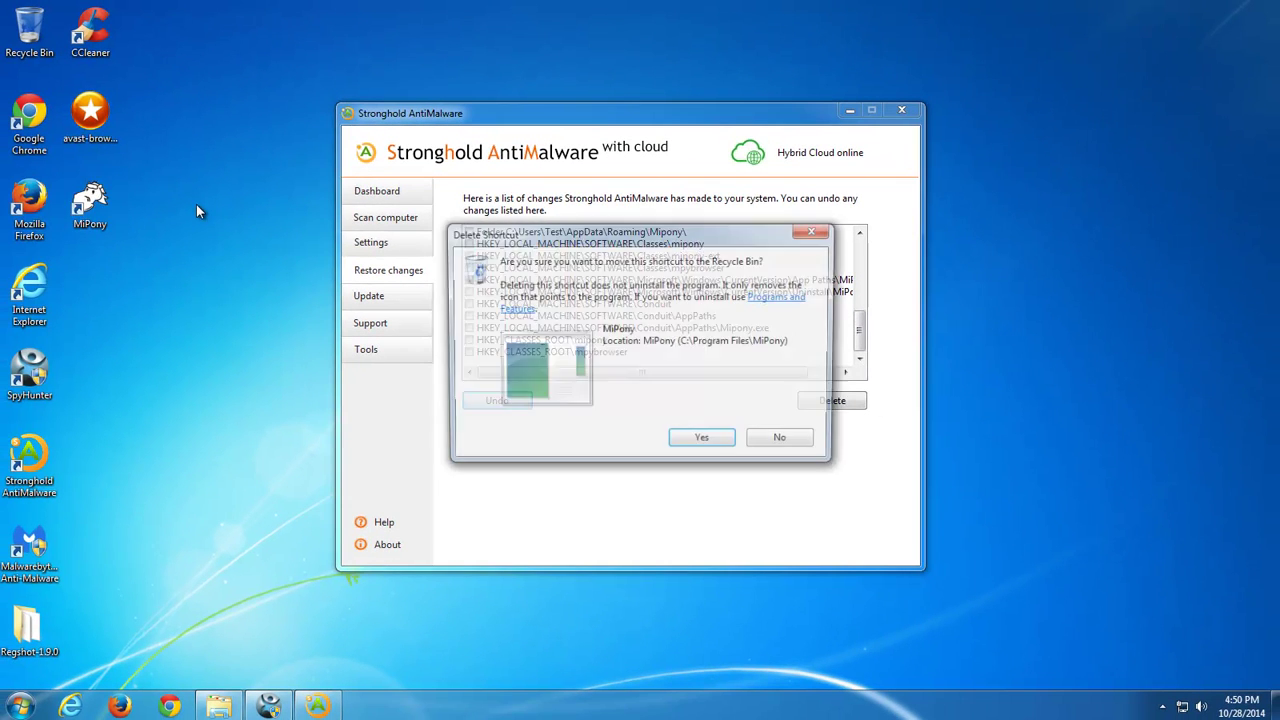
key("Return")
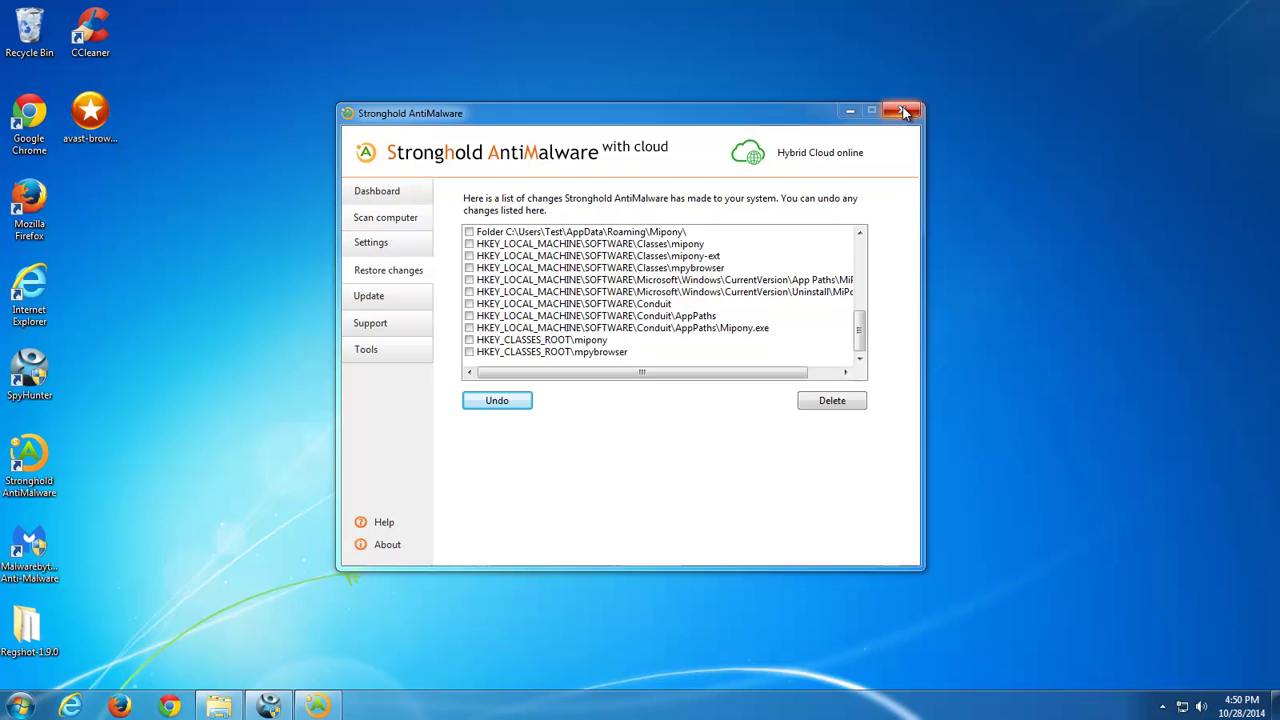
Close Stronghold and confirm MiPony is gone from Control Panel's installed programs.
left_click(903, 111)
key("super")
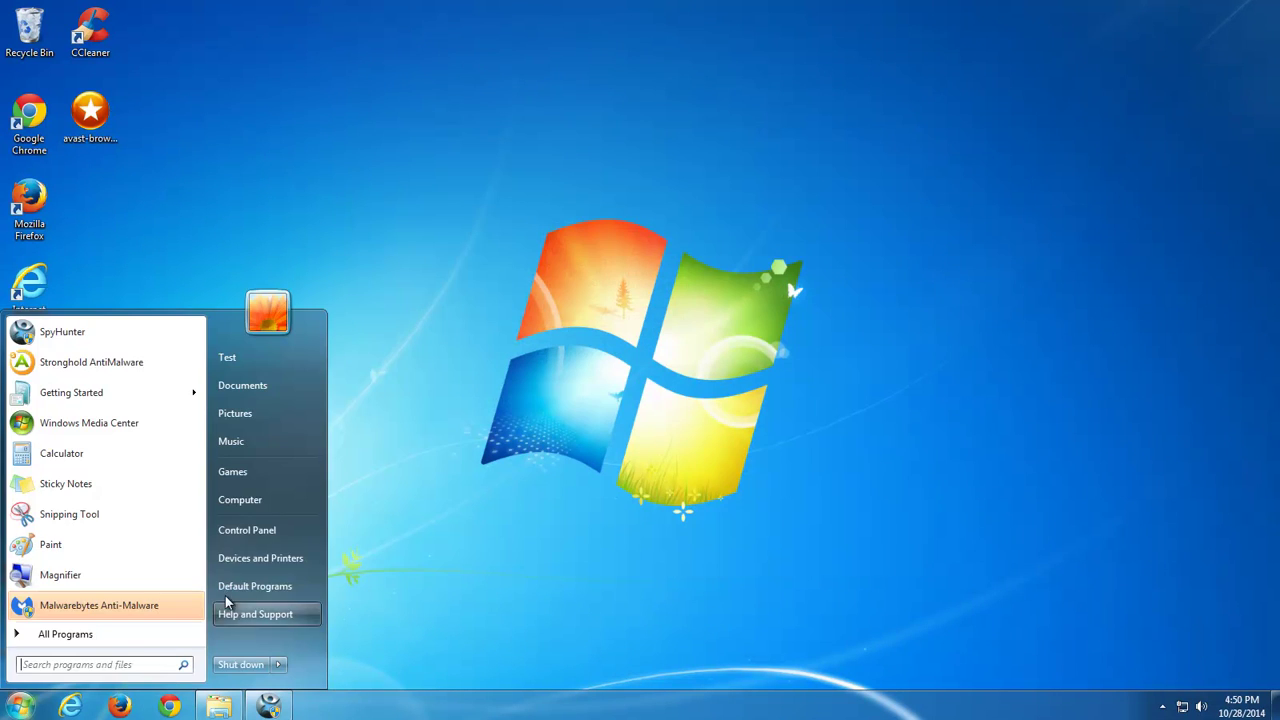
left_click(234, 530)
left_click(450, 297)
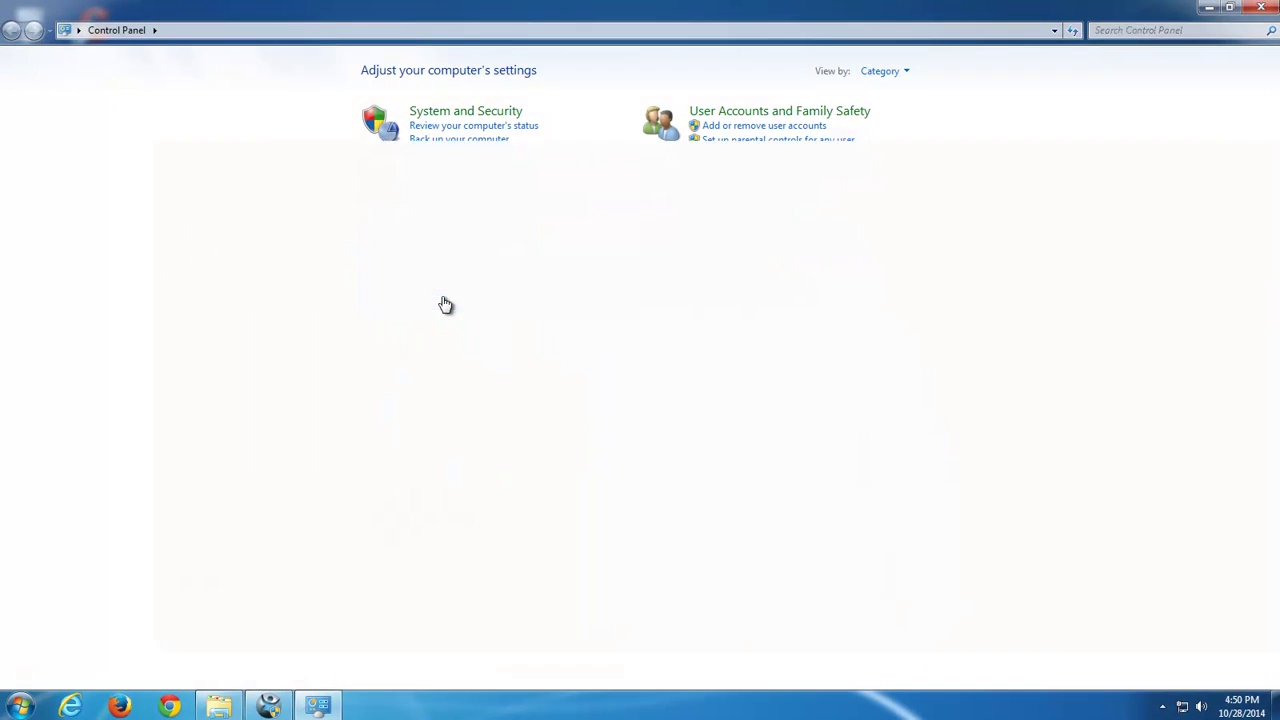
right_click(410, 532)
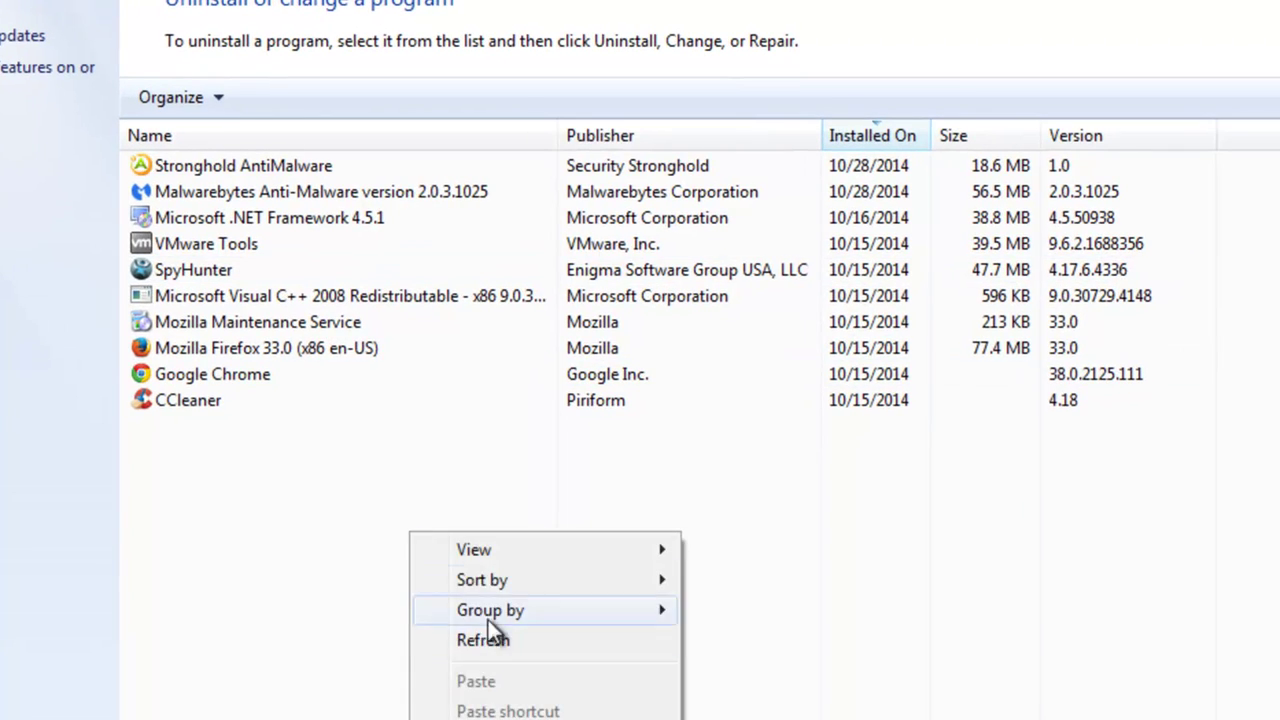
left_click(361, 563)
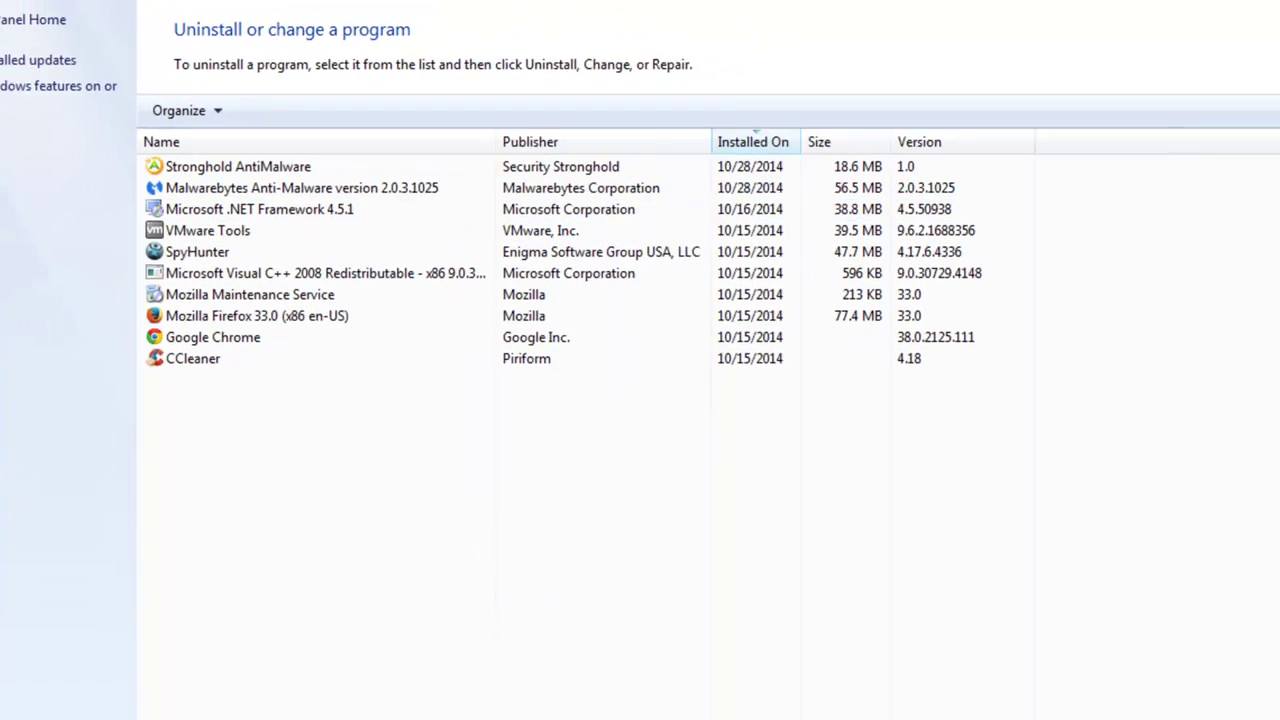
left_click(1262, 9)
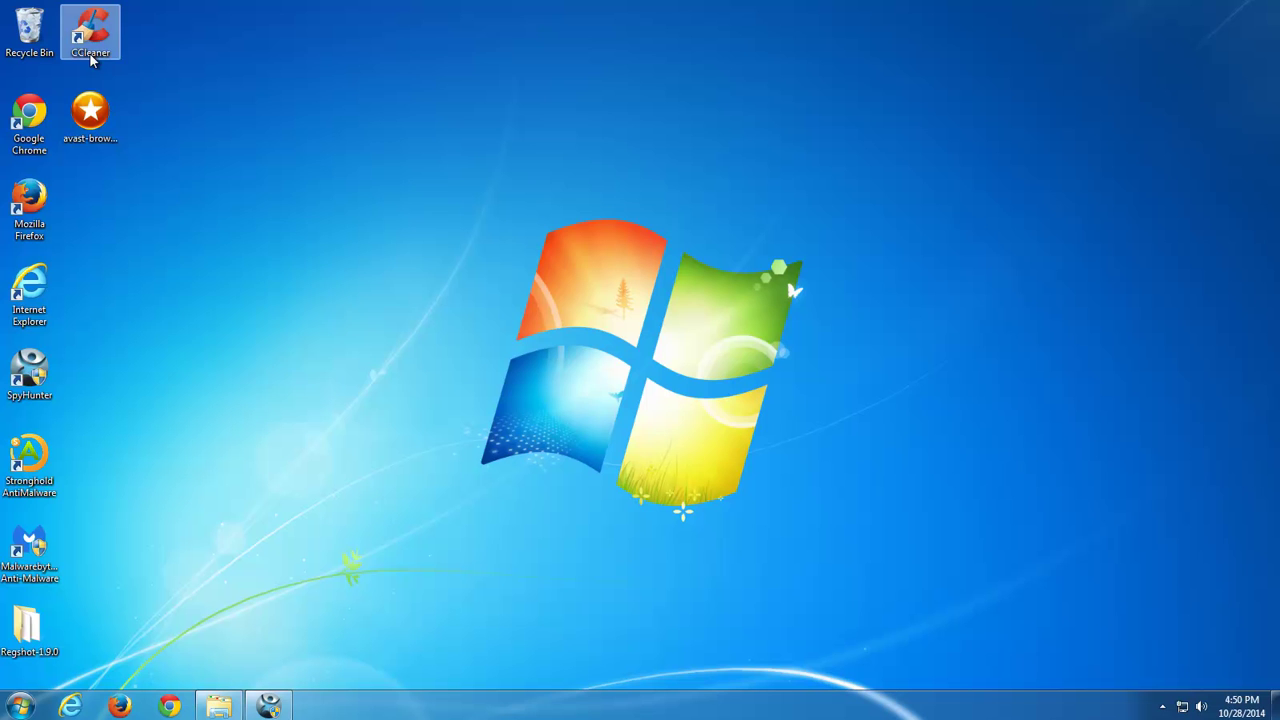
Refresh the desktop and launch Internet Explorer, now opening on Google.
right_click(176, 184)
left_click(210, 229)
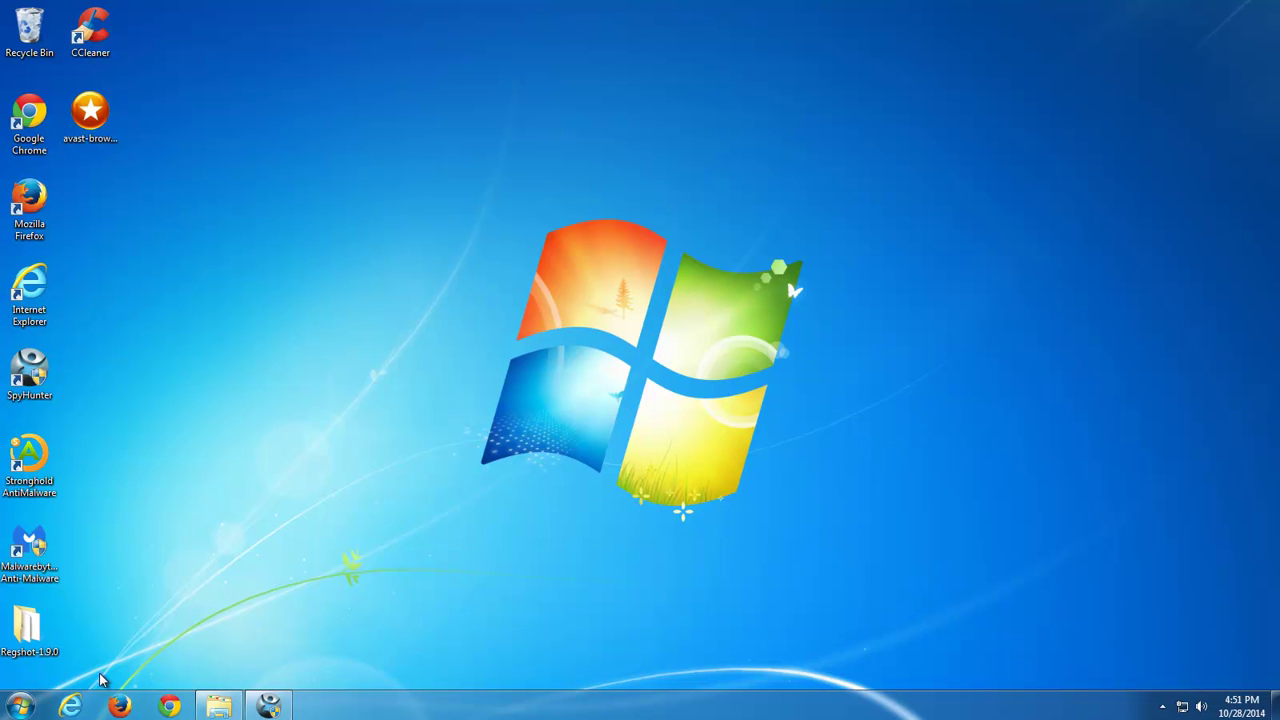
left_click(72, 707)
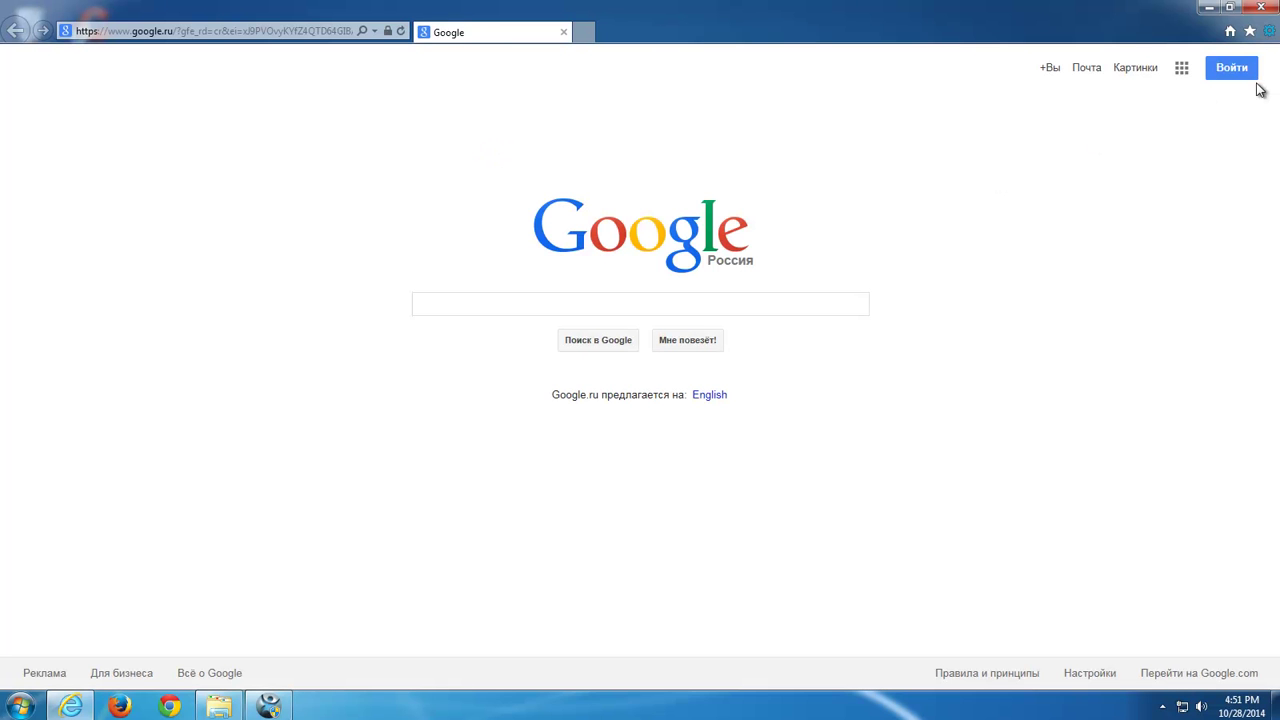
Check Internet Explorer's search providers and toolbars in Manage Add-ons.
left_click(1269, 31)
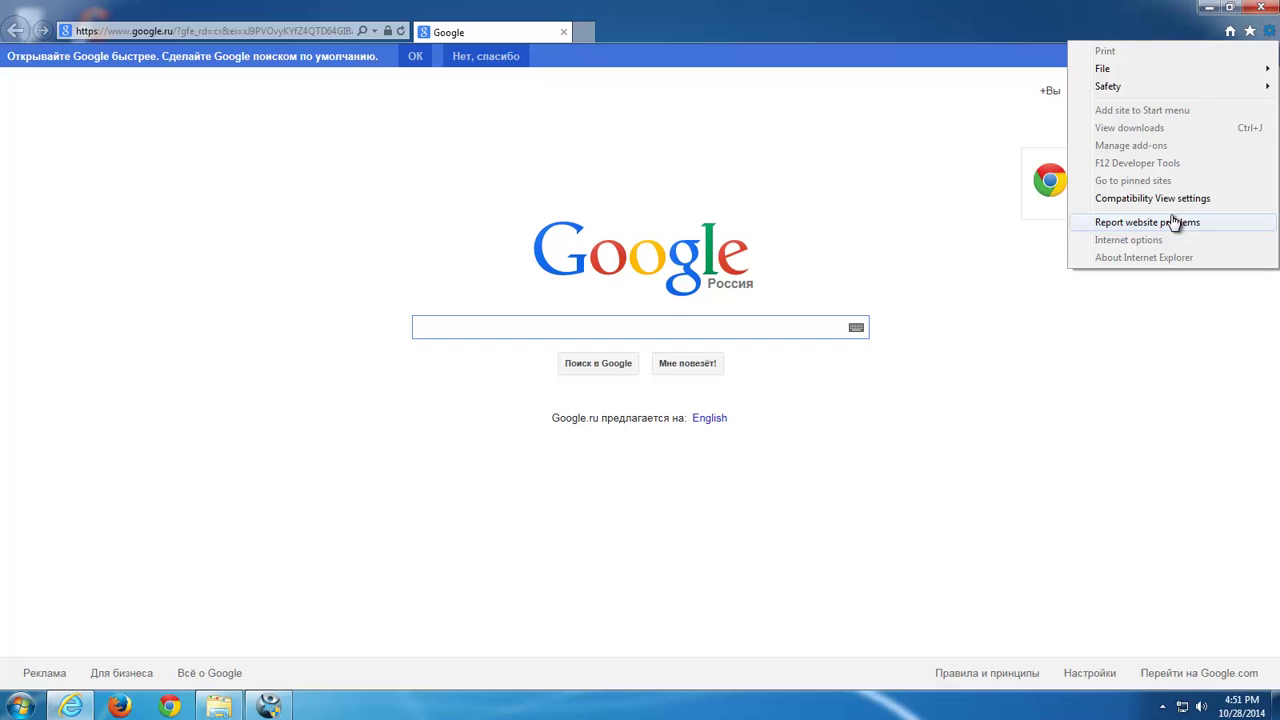
left_click(700, 24)
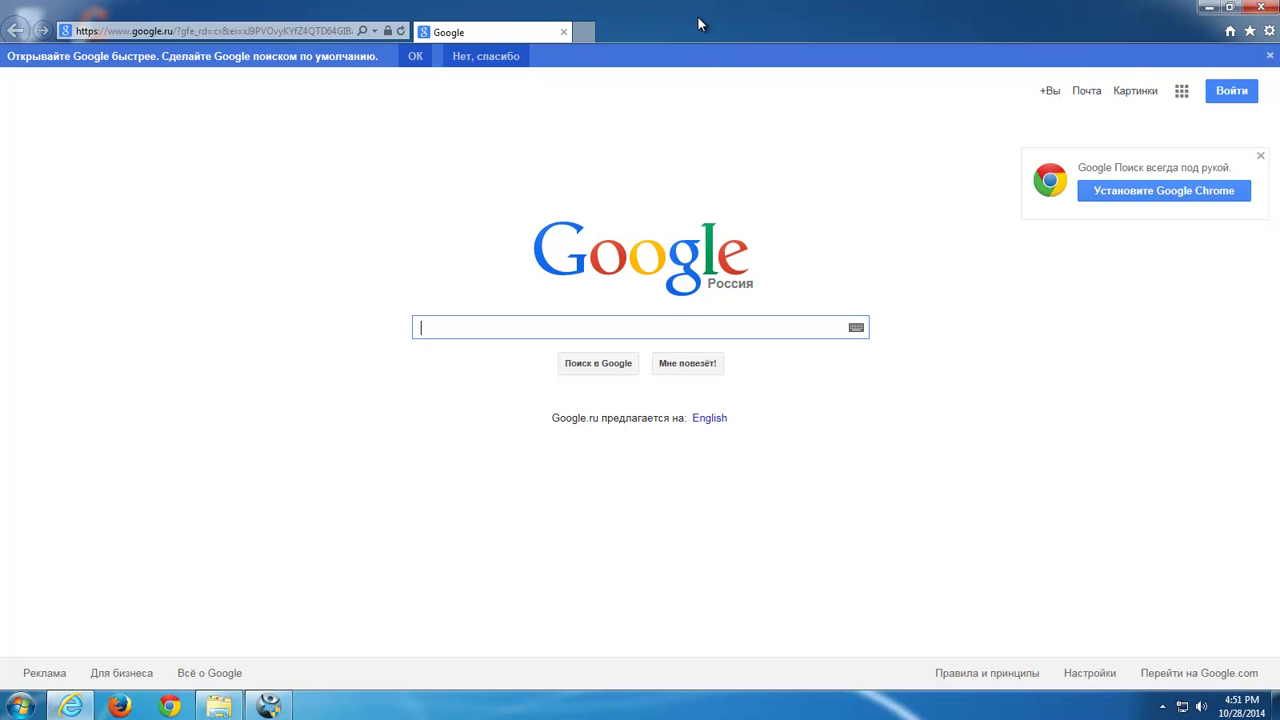
left_click(1269, 55)
left_click(1269, 31)
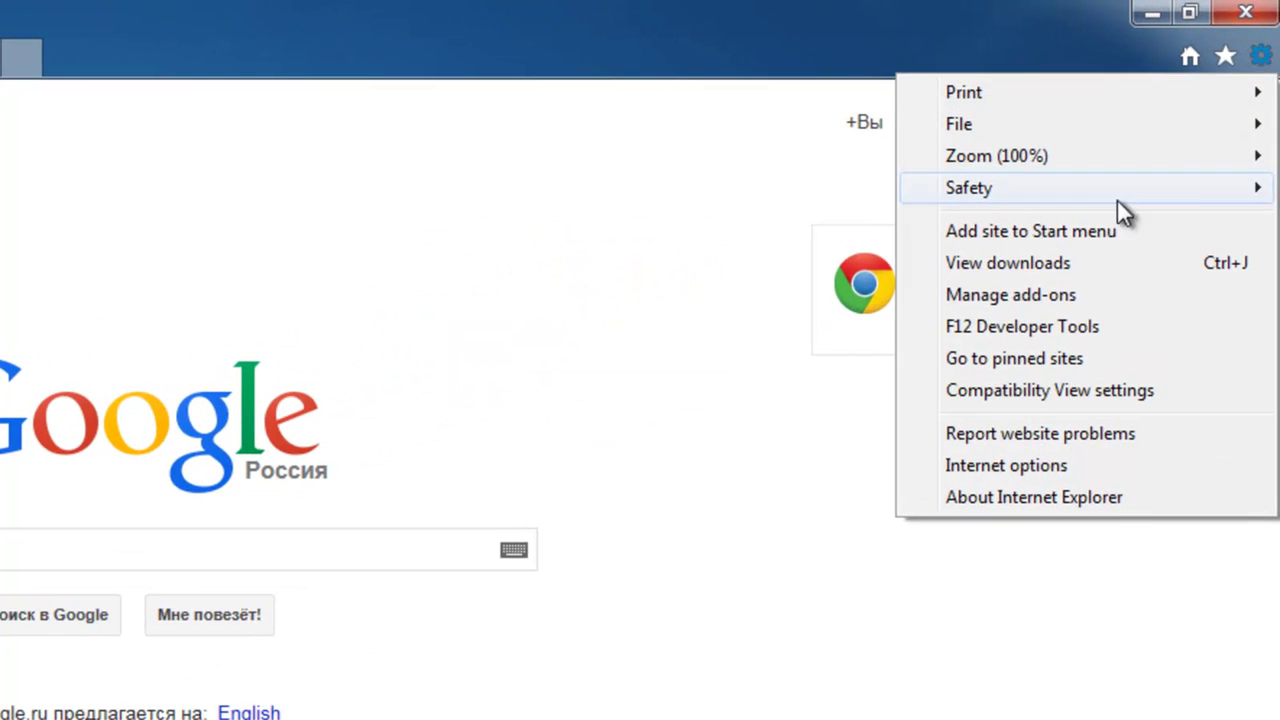
left_click(1050, 290)
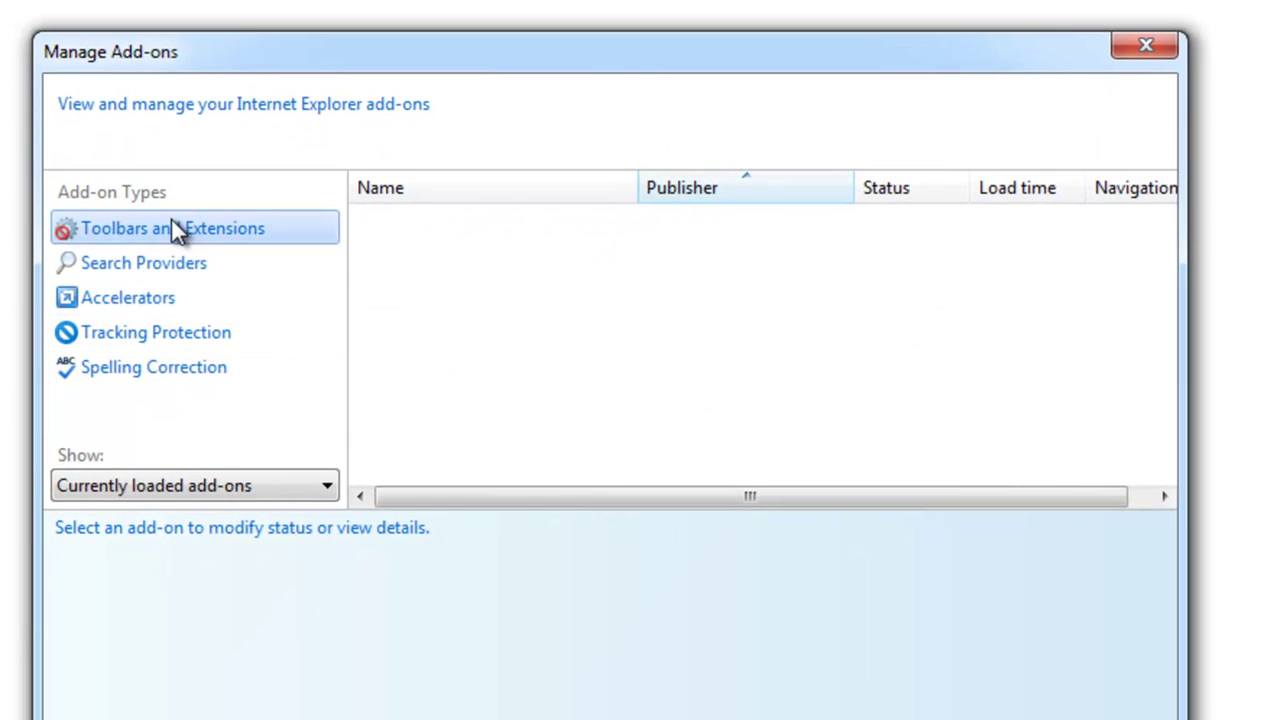
left_click(170, 262)
left_click(136, 230)
left_click(1146, 45)
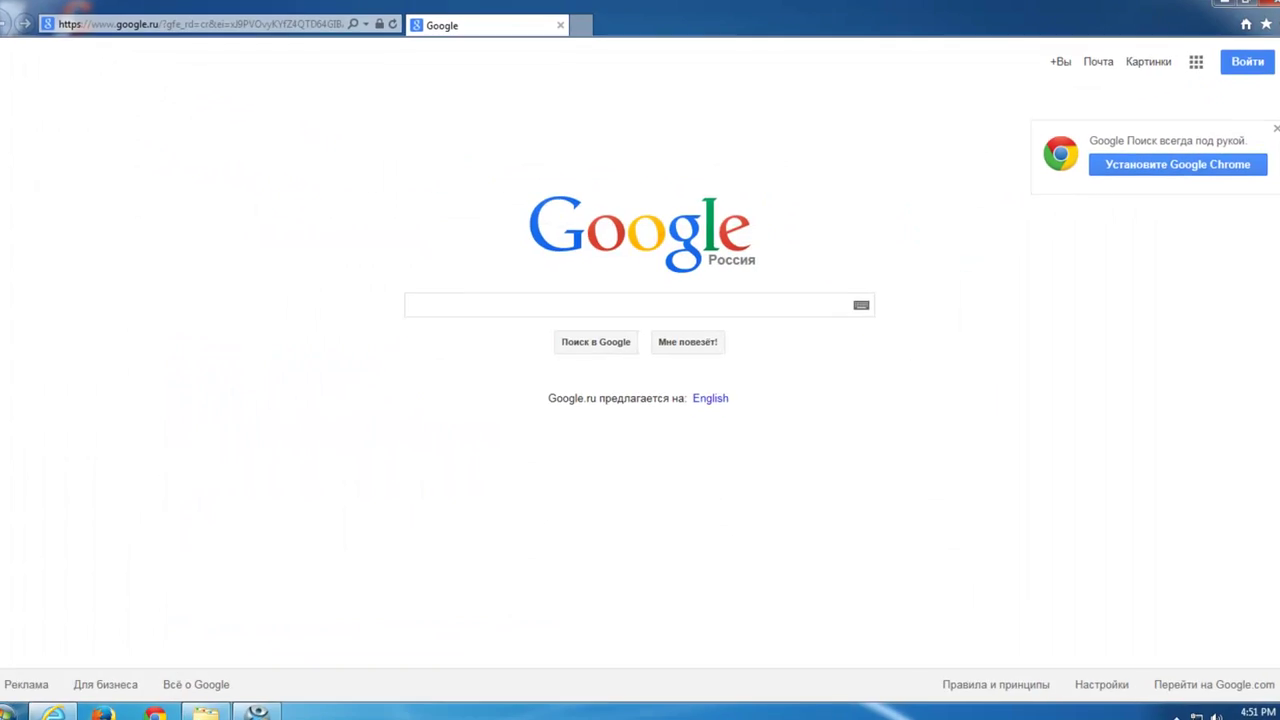
left_click(1266, 47)
left_click(1060, 375)
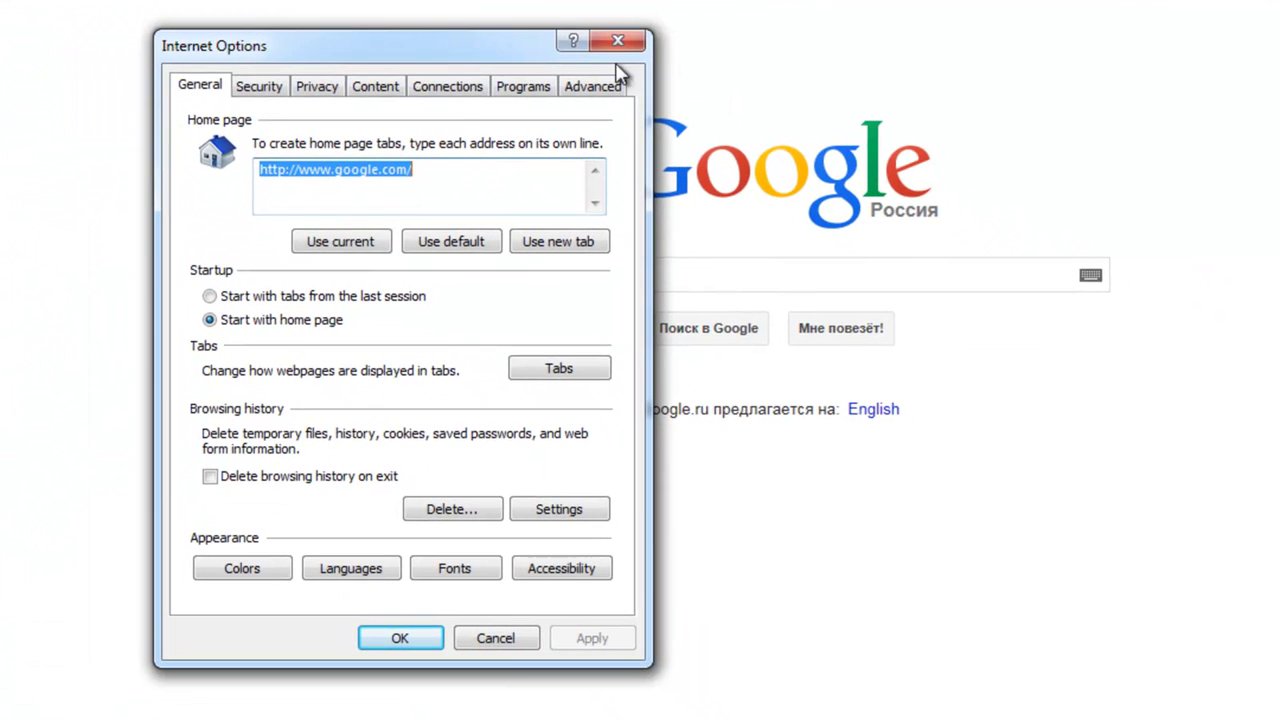
left_click(617, 45)
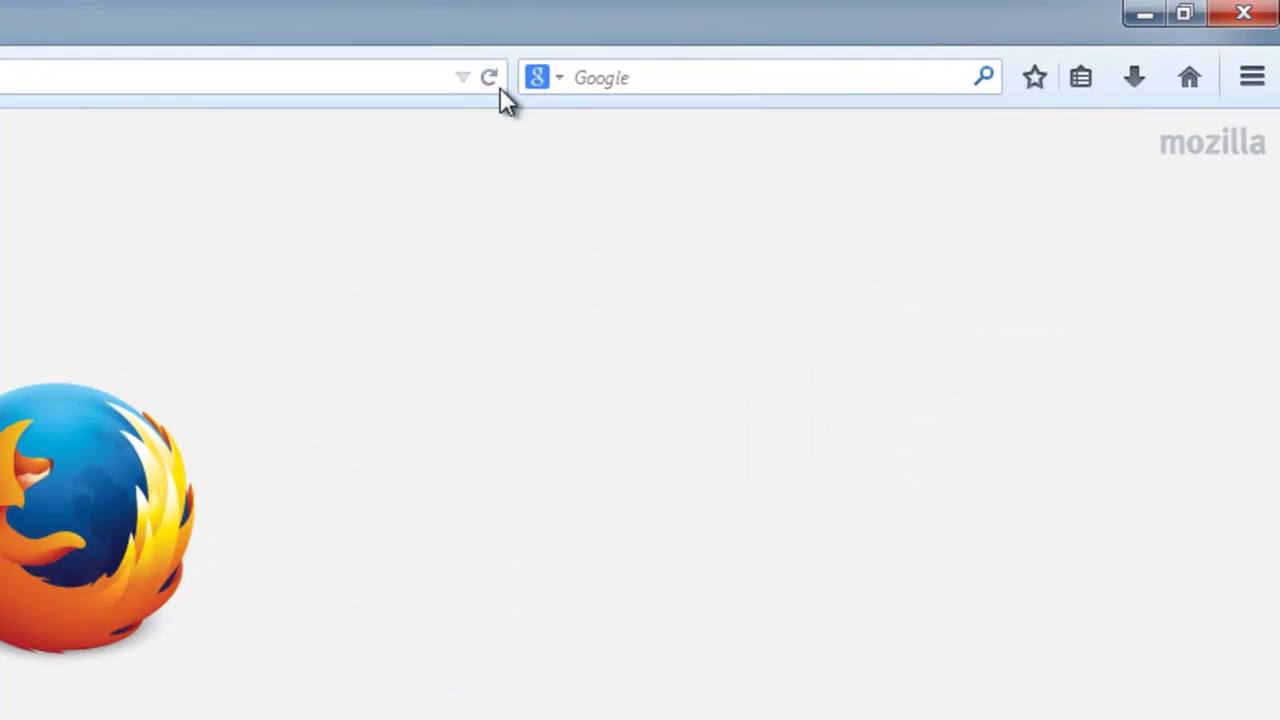
Confirm Firefox's home page is the Mozilla Firefox Start Page in Options.
left_click(1250, 80)
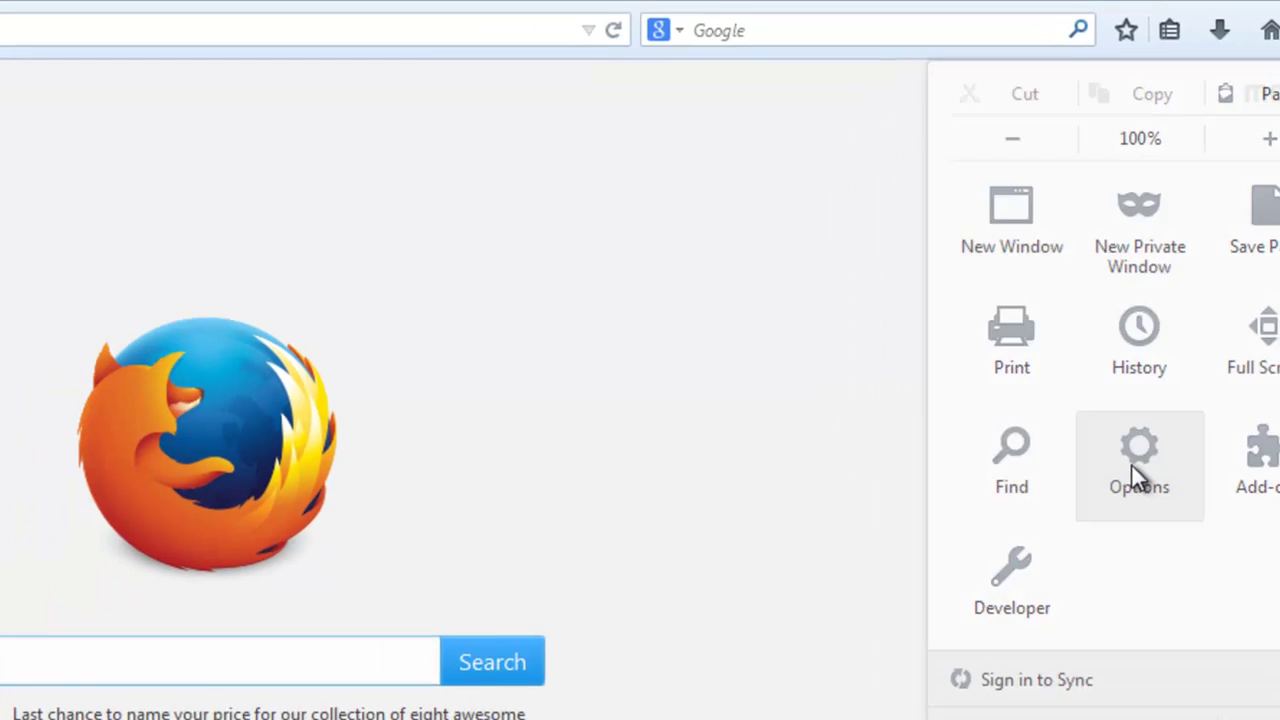
left_click(1107, 541)
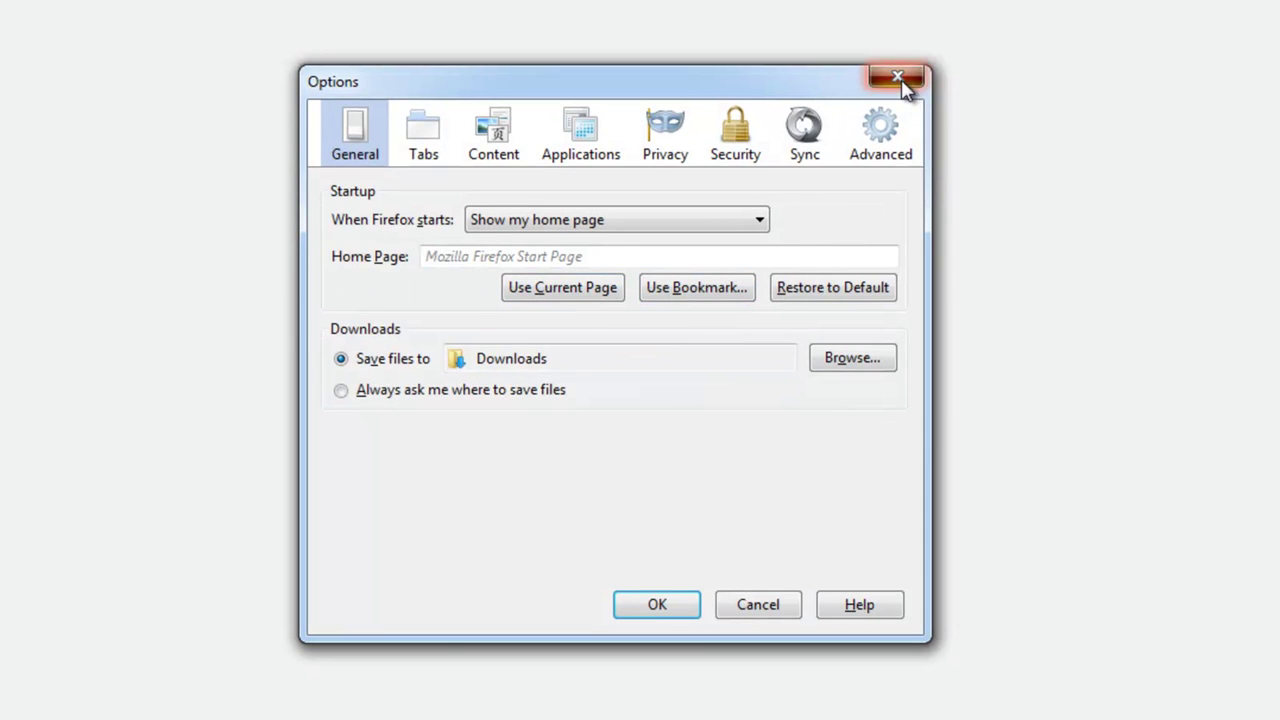
left_click(898, 78)
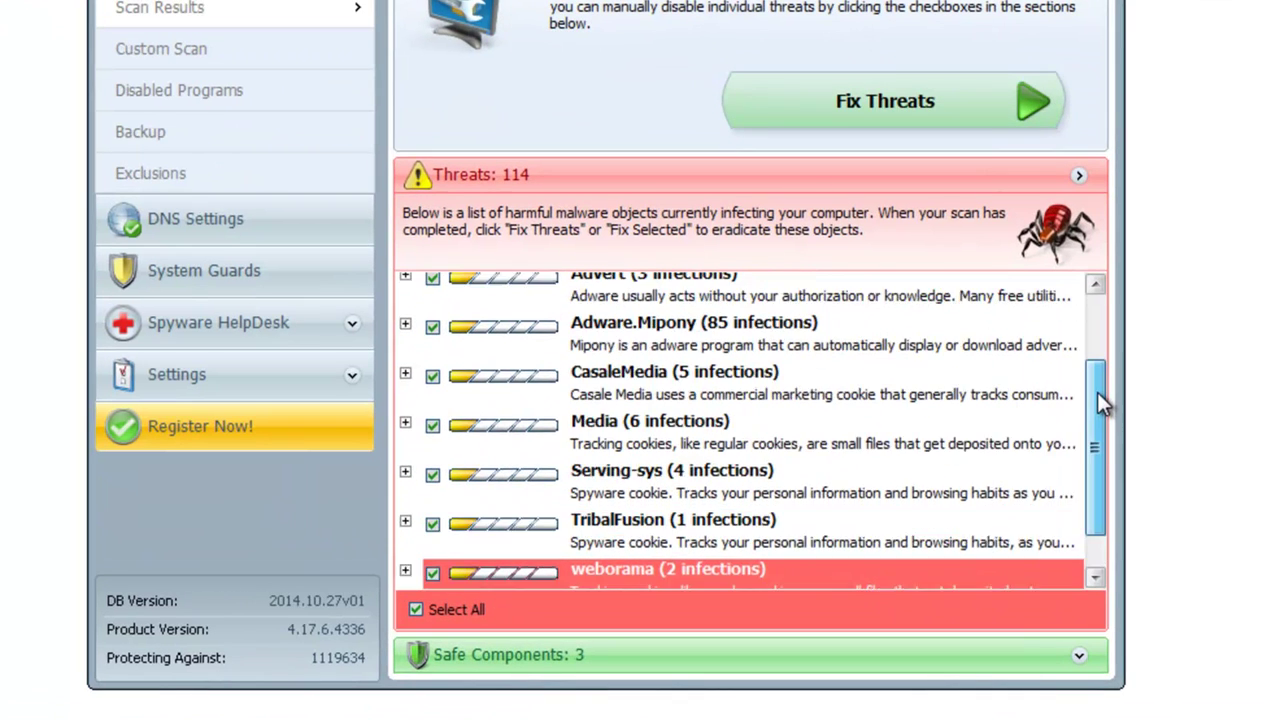
Expand the webssearches.com threat with its Start Page and NumberOfSubdomains registry entries.
left_click_drag(1097, 392, 1094, 324)
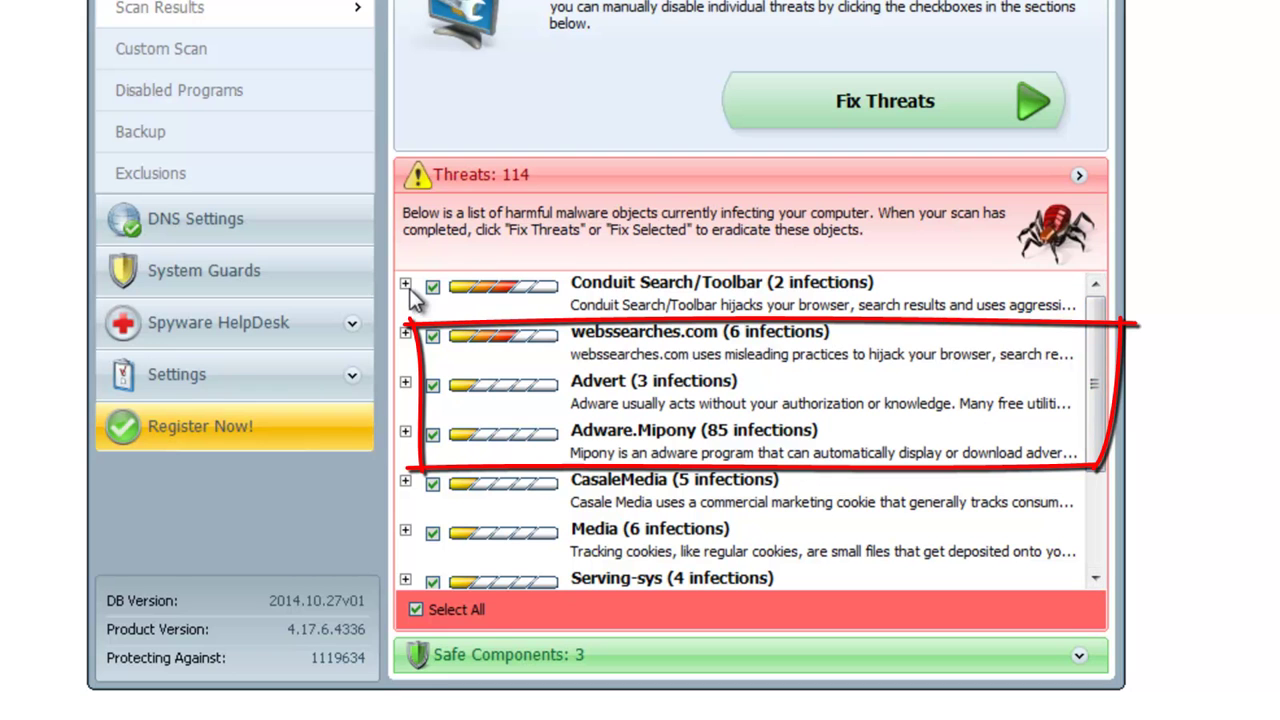
left_click(405, 332)
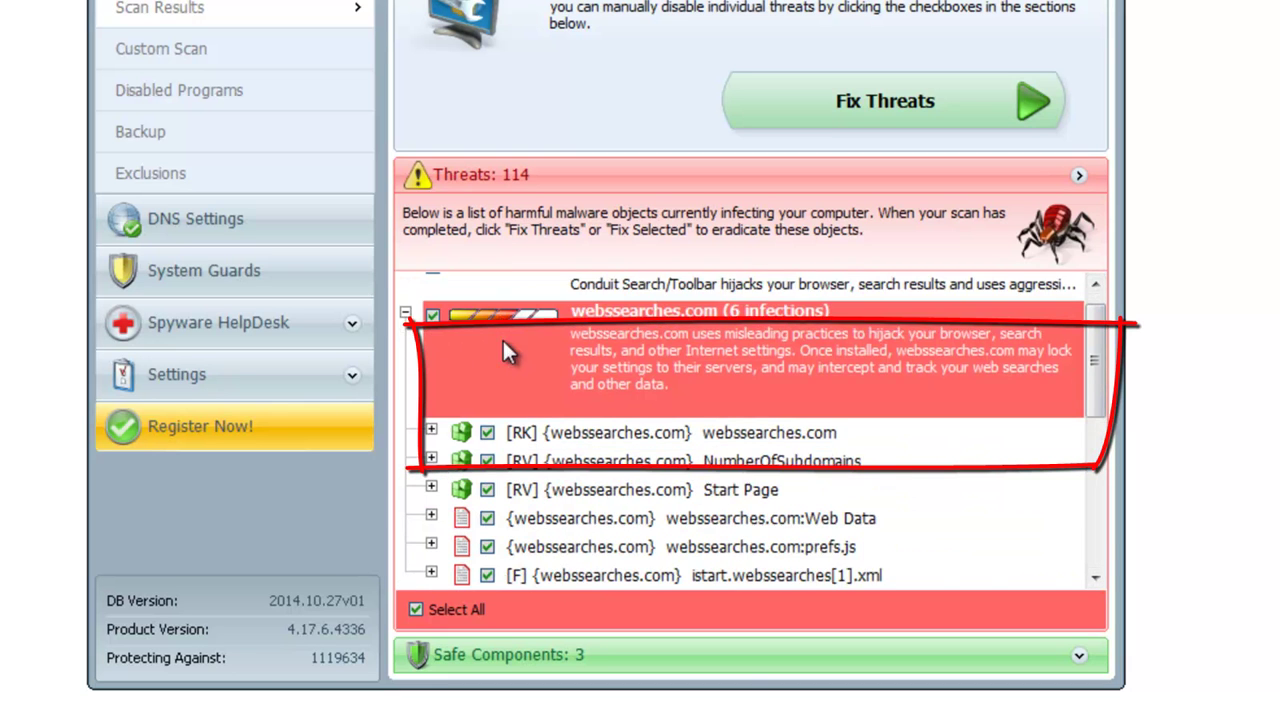
scroll(502, 338, "down", 2)
left_click(446, 403)
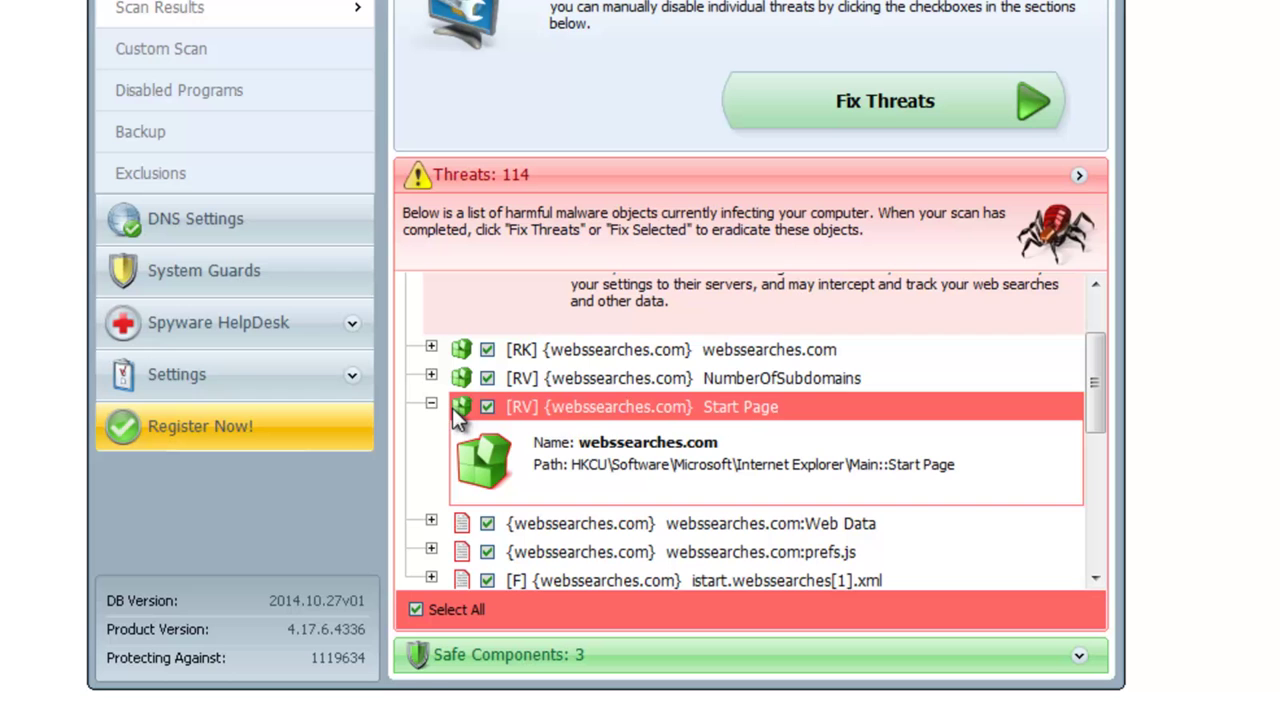
left_click(431, 376)
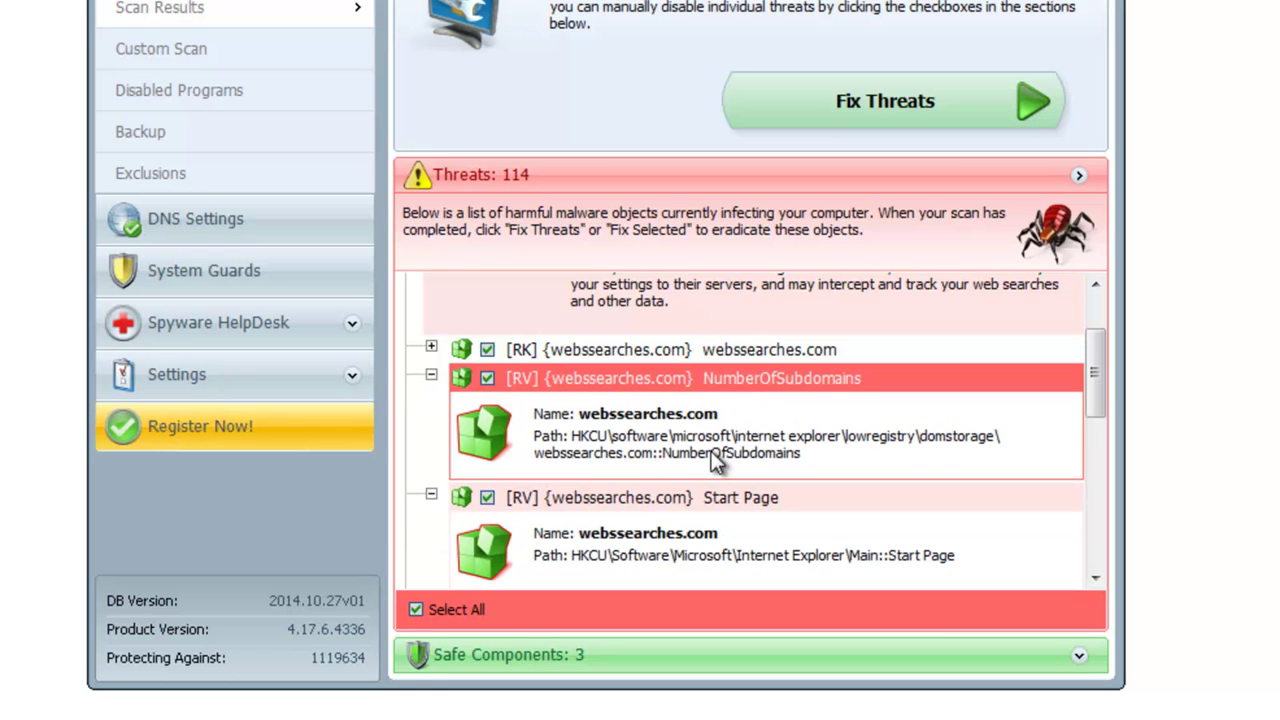
Expand the CasaleMedia, Adware.Mipony and Advert threat groups in SpyHunter's results.
scroll(716, 420, "down", 1)
scroll(716, 400, "down", 1)
scroll(716, 400, "down", 3)
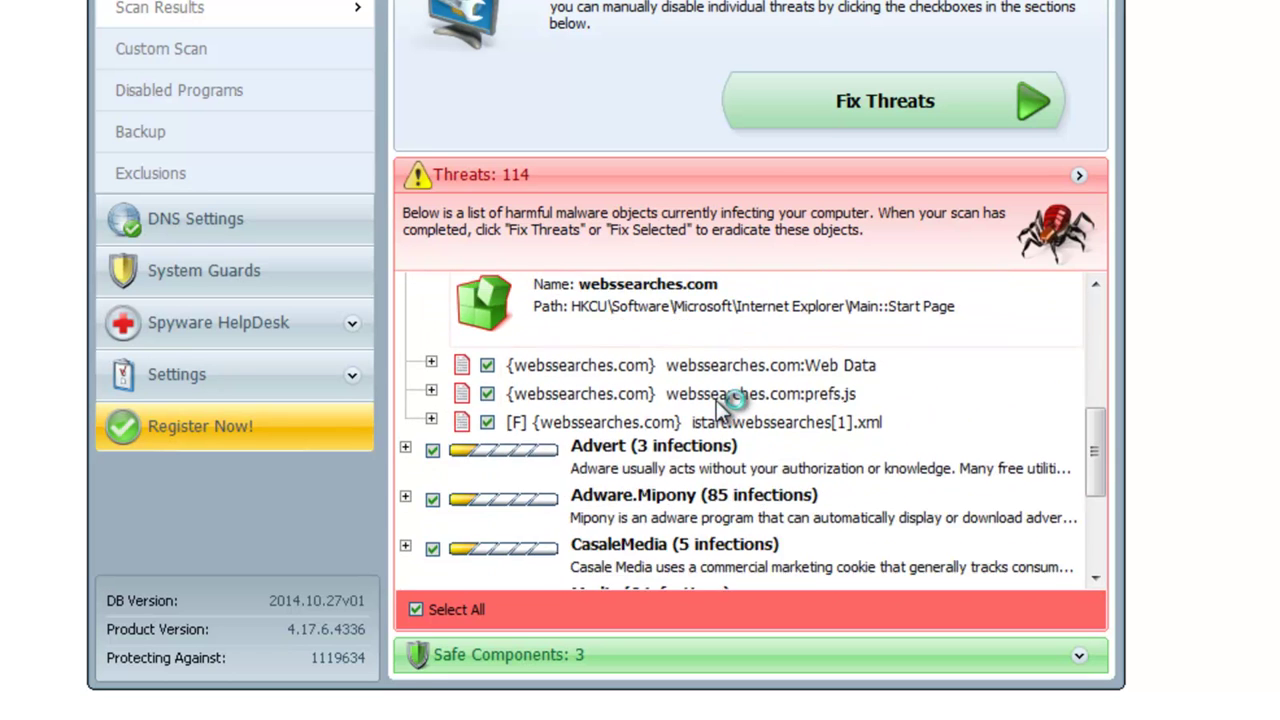
scroll(700, 405, "down", 3)
left_click(405, 401)
left_click(405, 351)
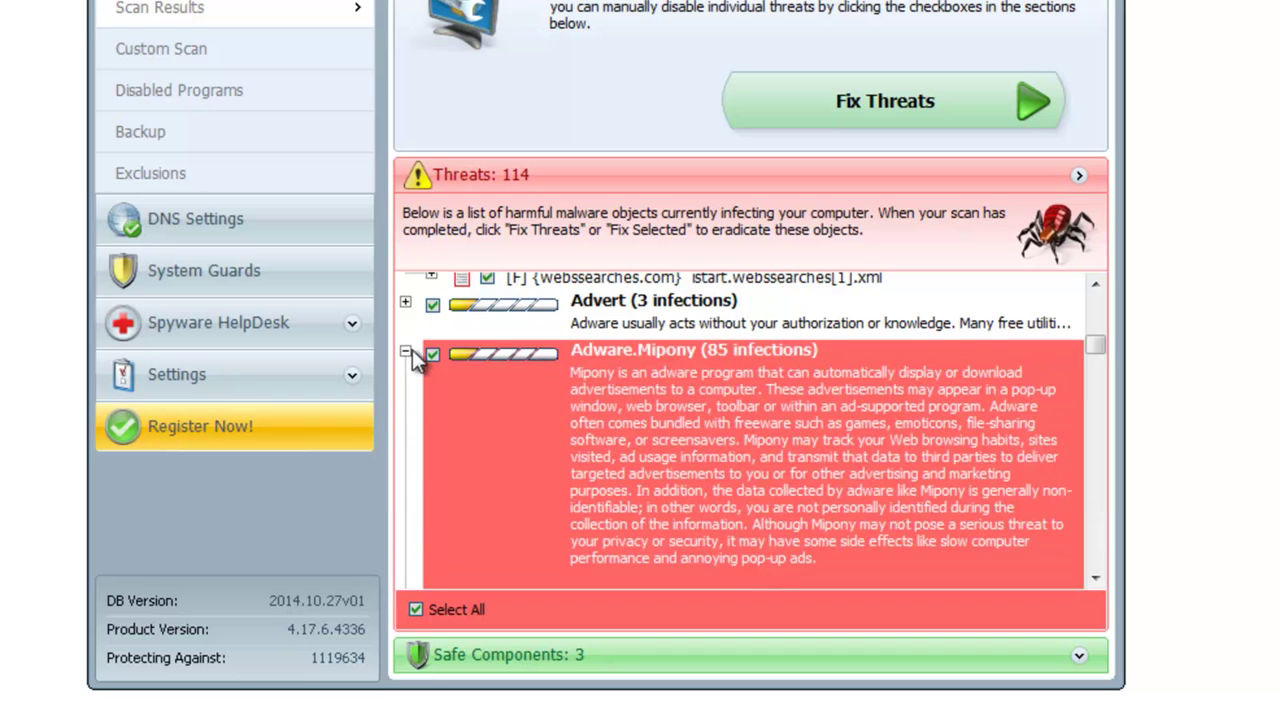
left_click(406, 302)
scroll(656, 441, "down", 1)
scroll(657, 457, "down", 2)
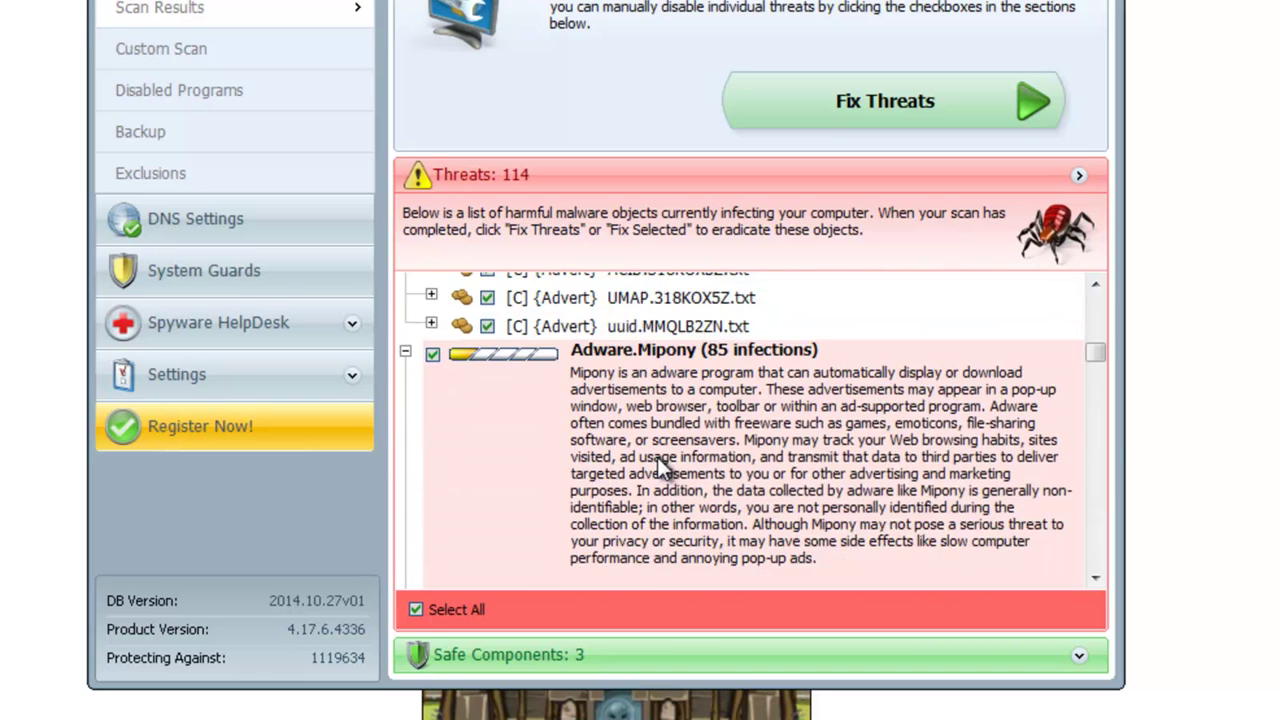
scroll(656, 453, "down", 2)
scroll(658, 463, "up", 1)
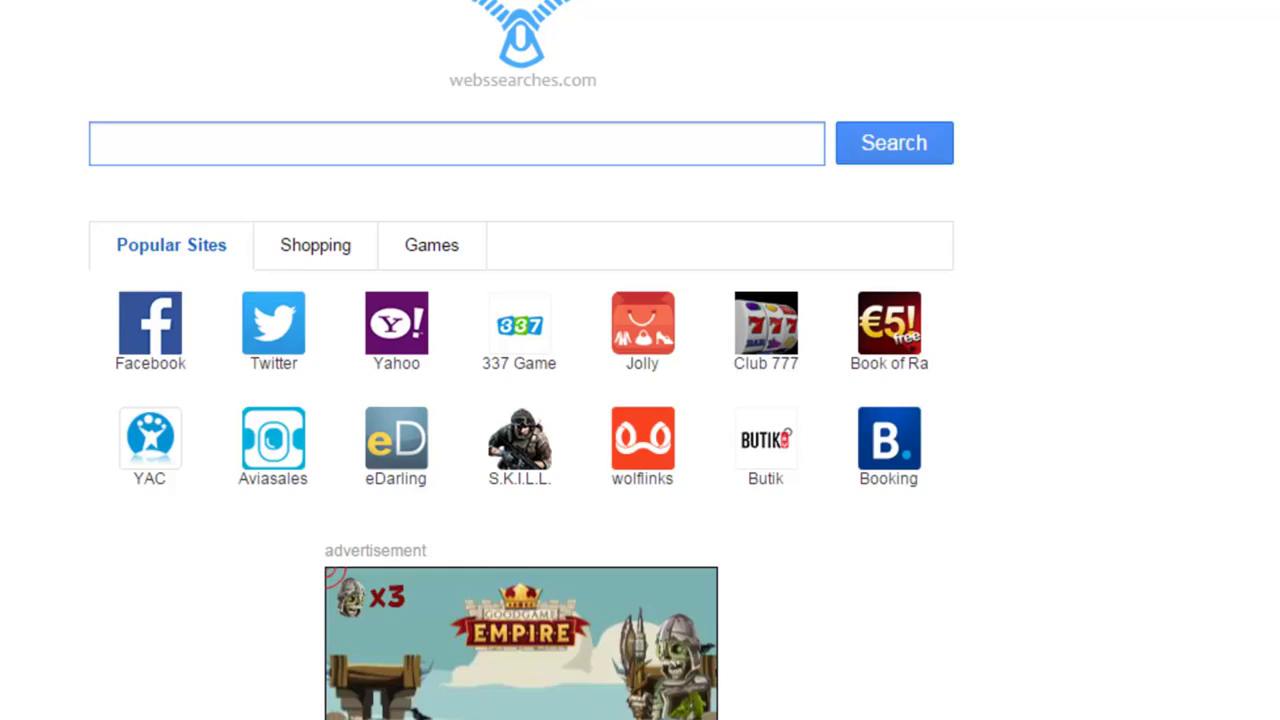
Open Chrome's settings and view the On startup pages list.
left_click(1263, 62)
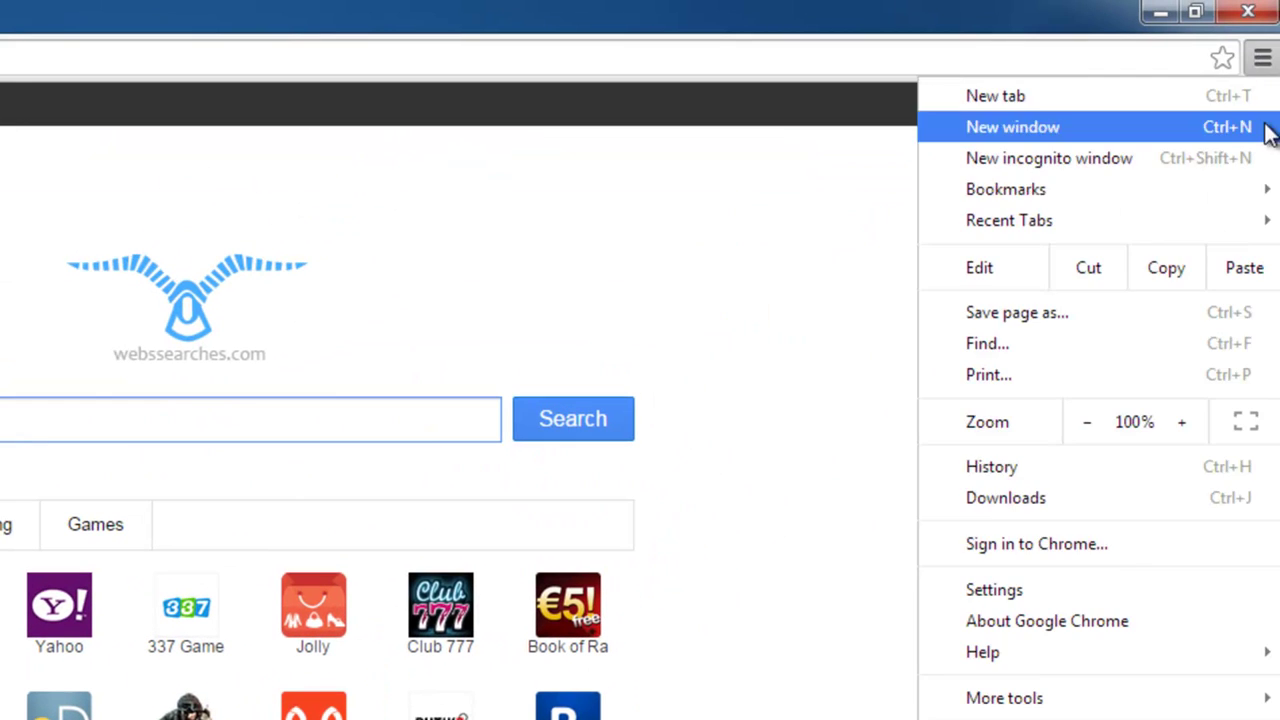
left_click(1072, 589)
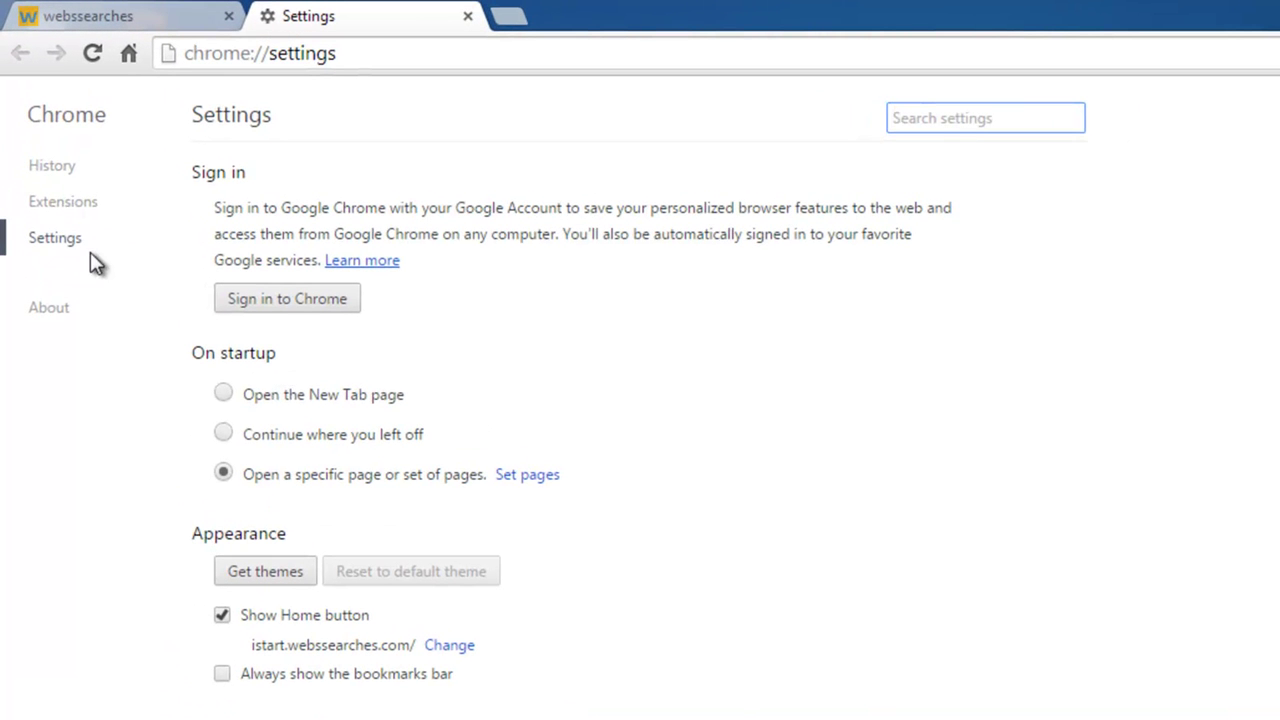
left_click(527, 475)
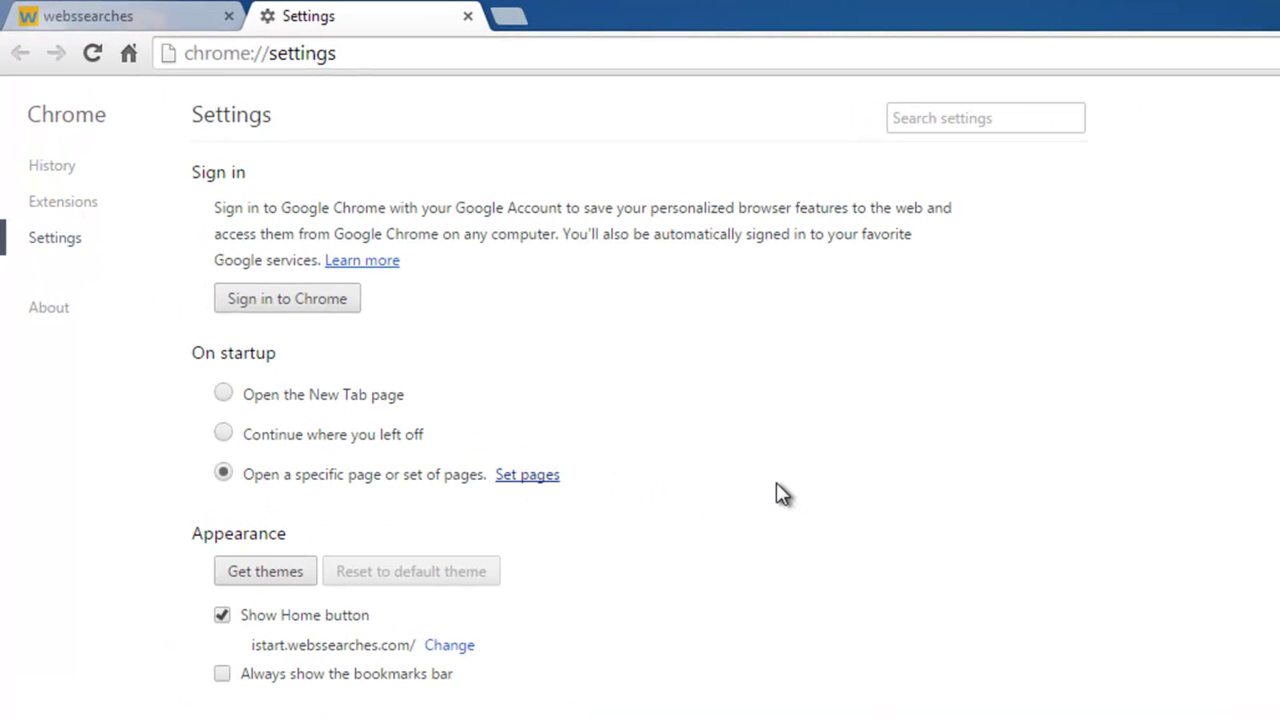
left_click(562, 476)
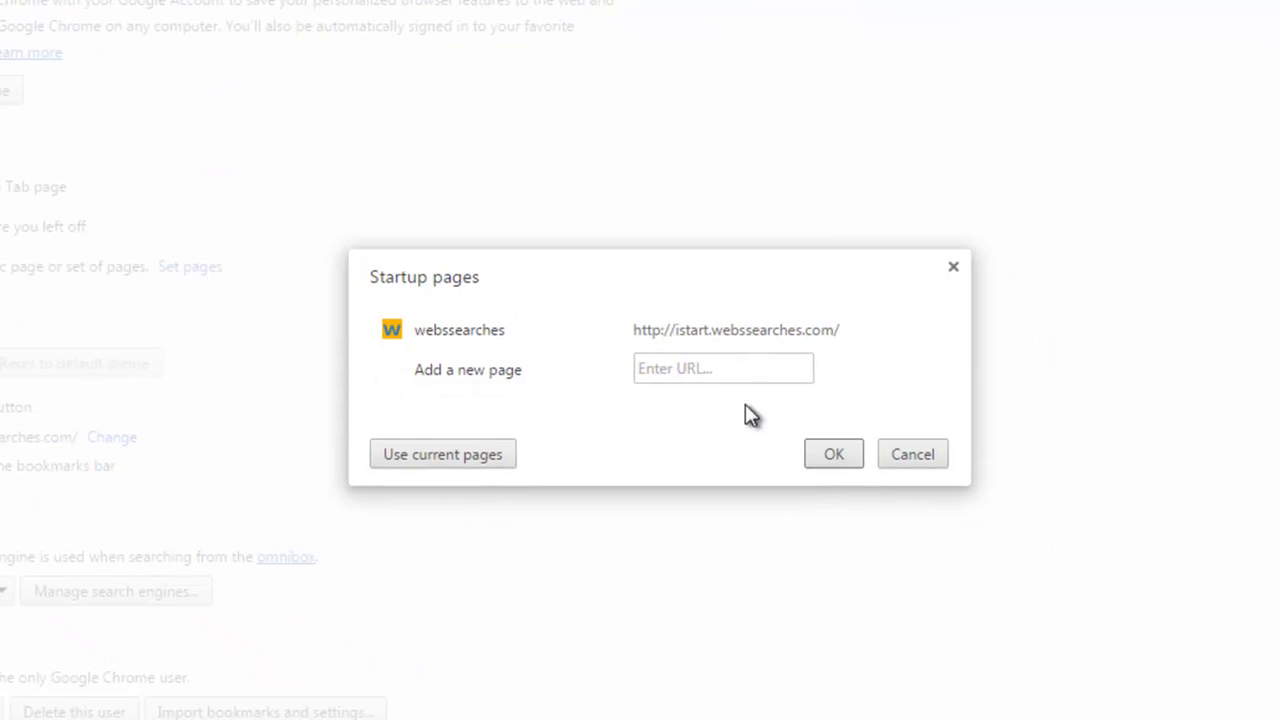
left_click(846, 455)
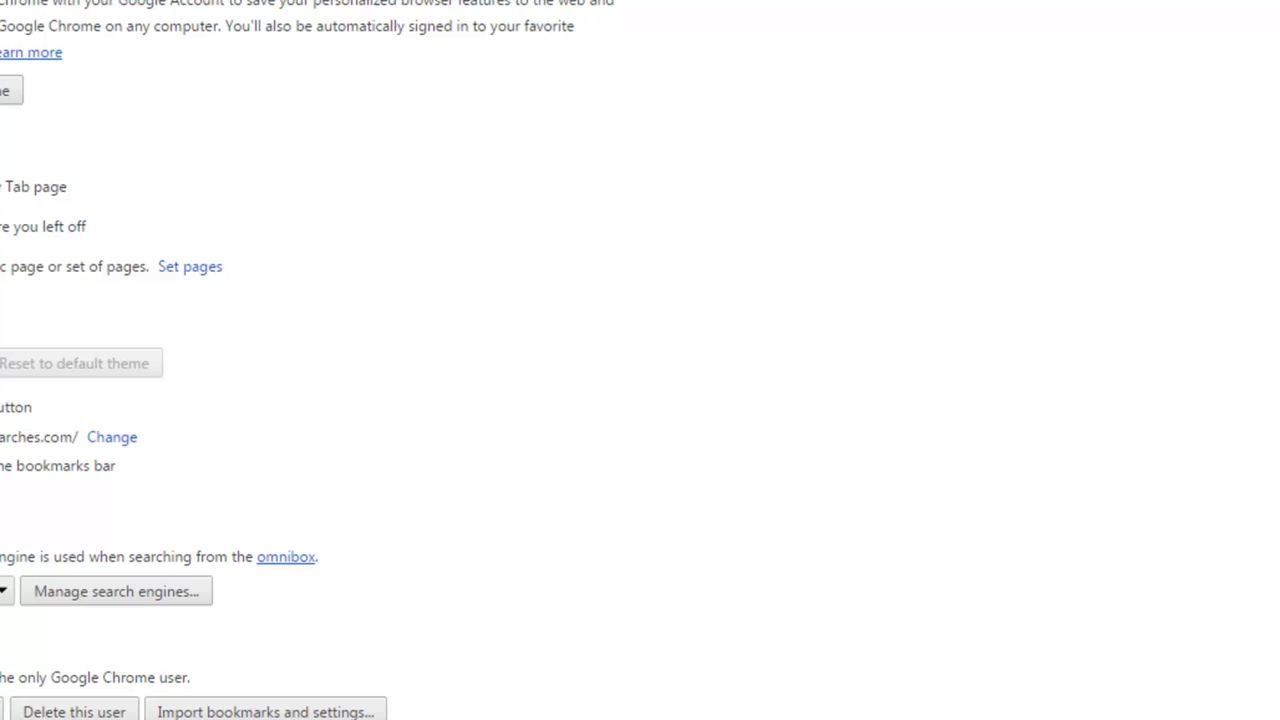
Remove istart.webssearches.com from Chrome's startup pages and confirm with OK.
left_click(200, 270)
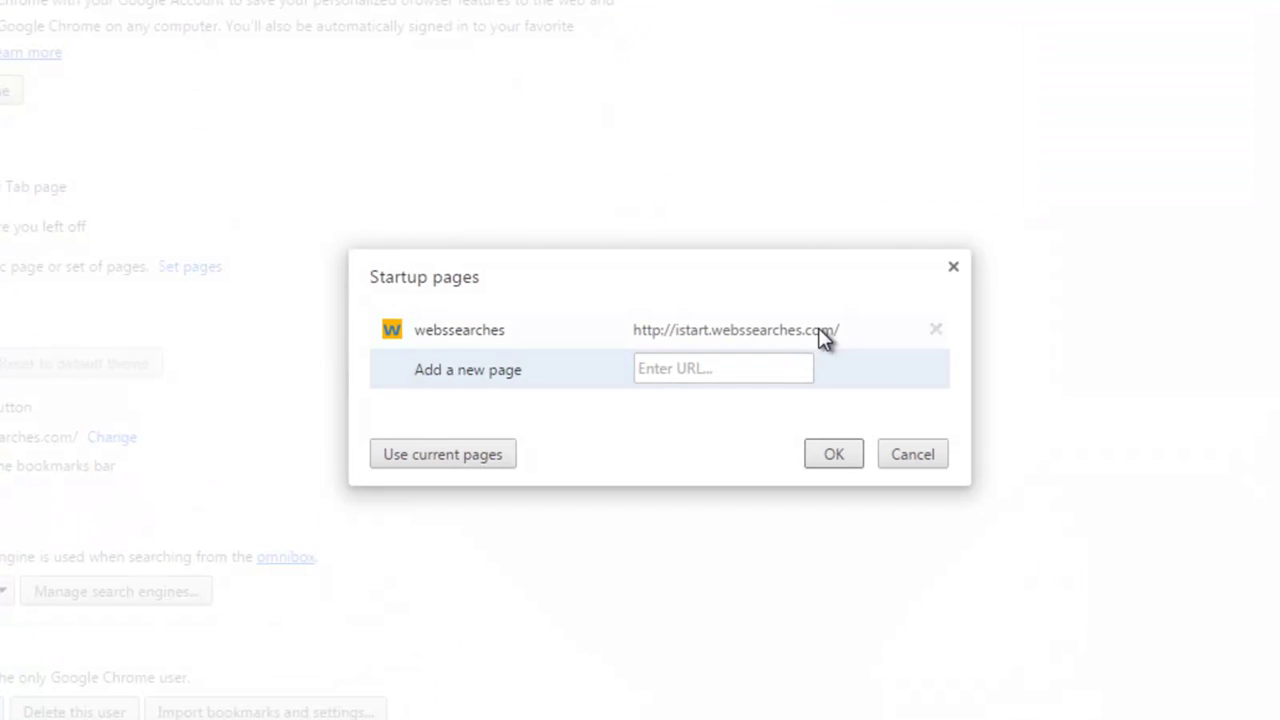
left_click(937, 330)
left_click(833, 462)
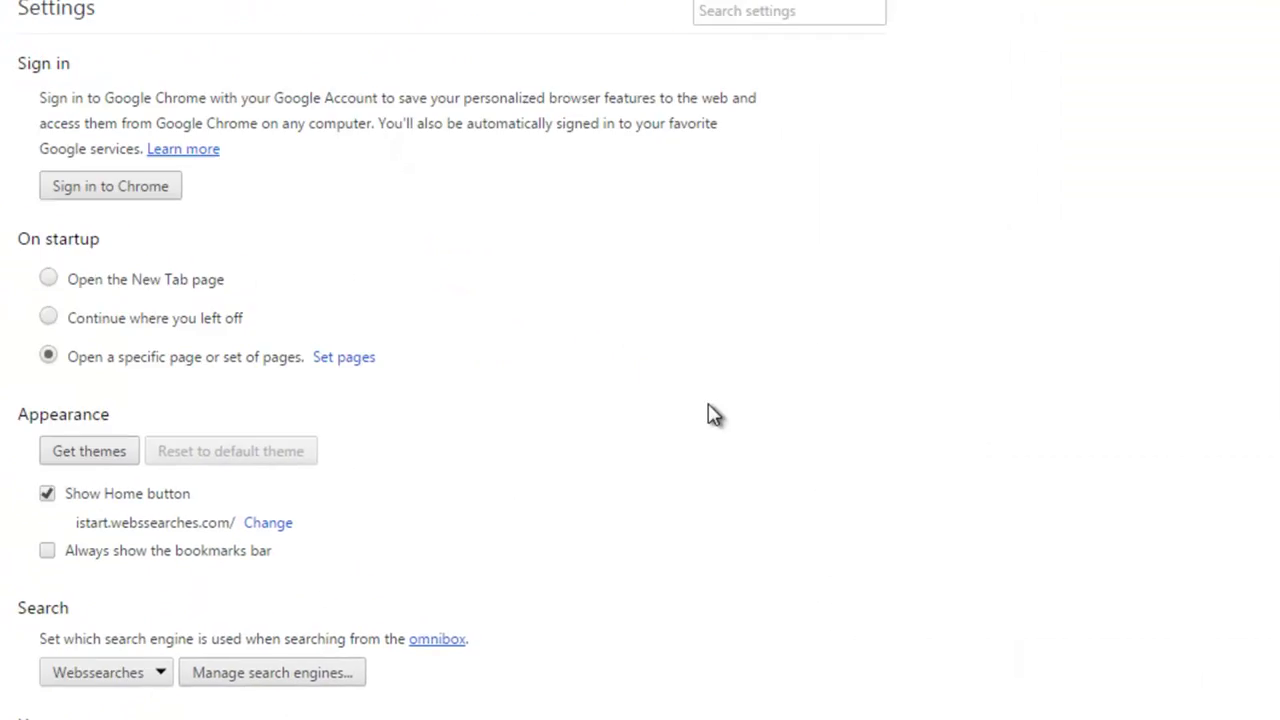
Clear the hijacked home page address and make the New Tab page Chrome's home page.
left_click(426, 549)
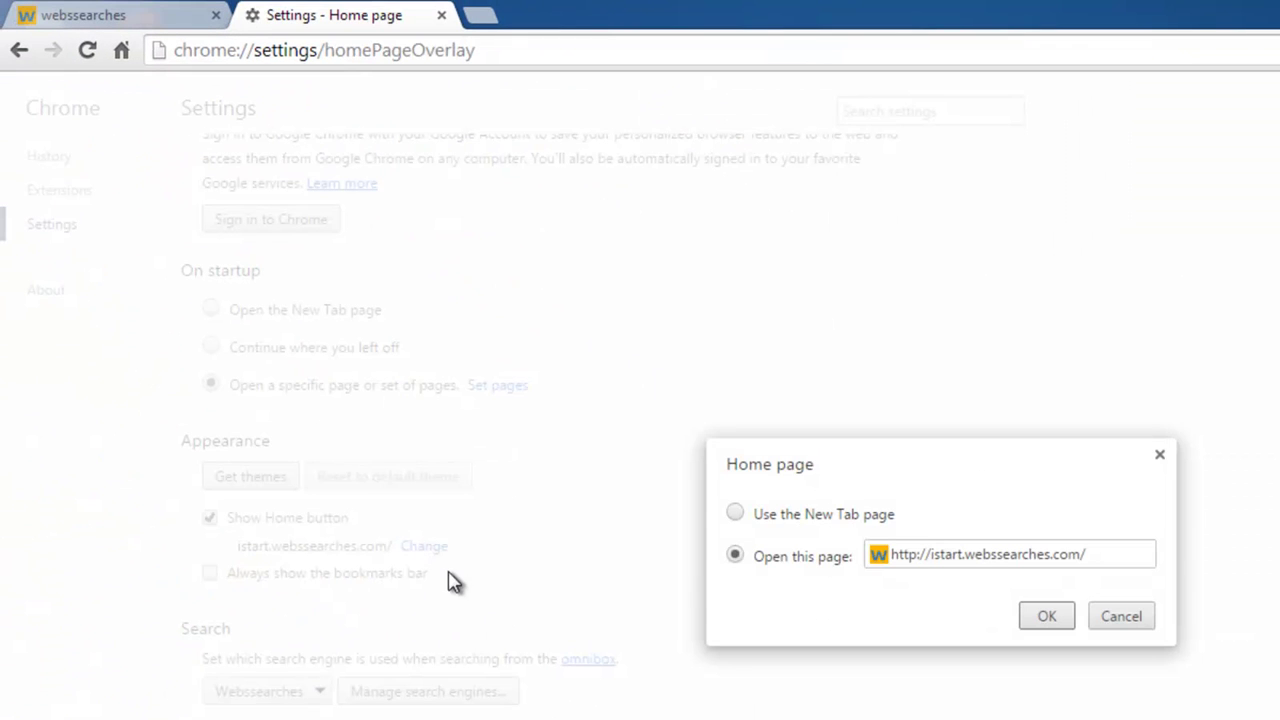
left_click(736, 514)
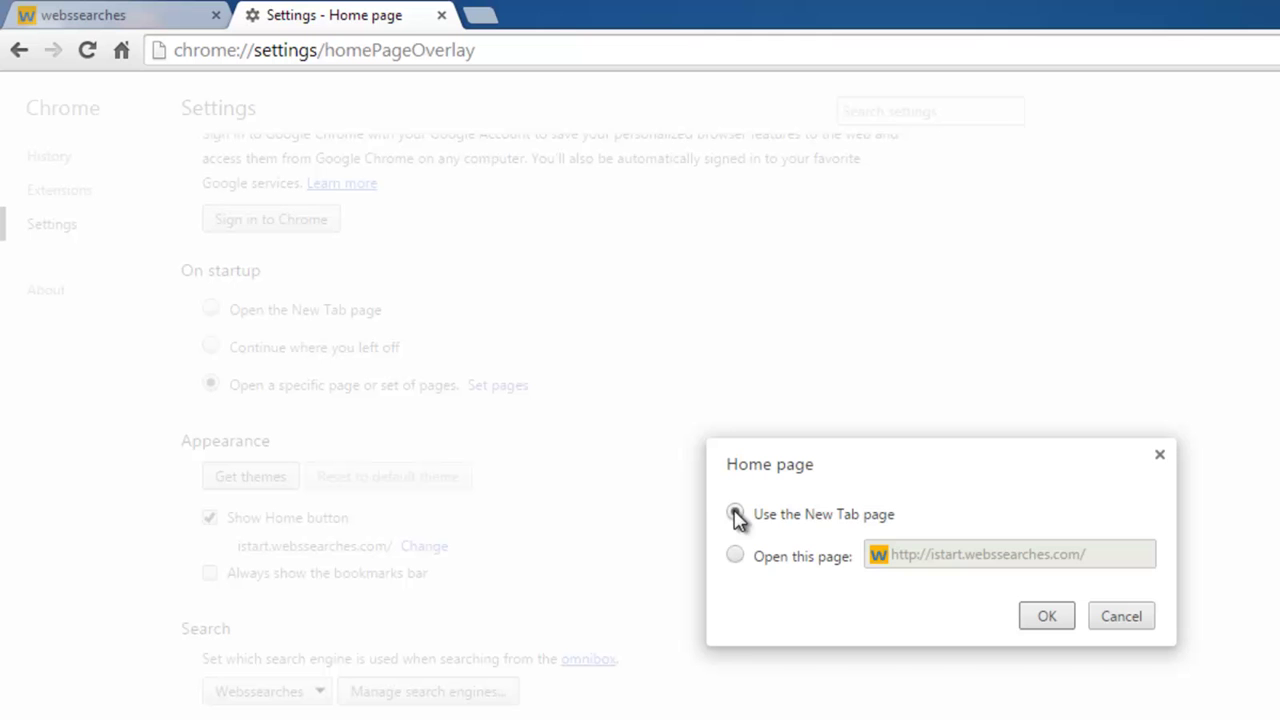
left_click(736, 557)
triple_click(1099, 552)
key("BackSpace")
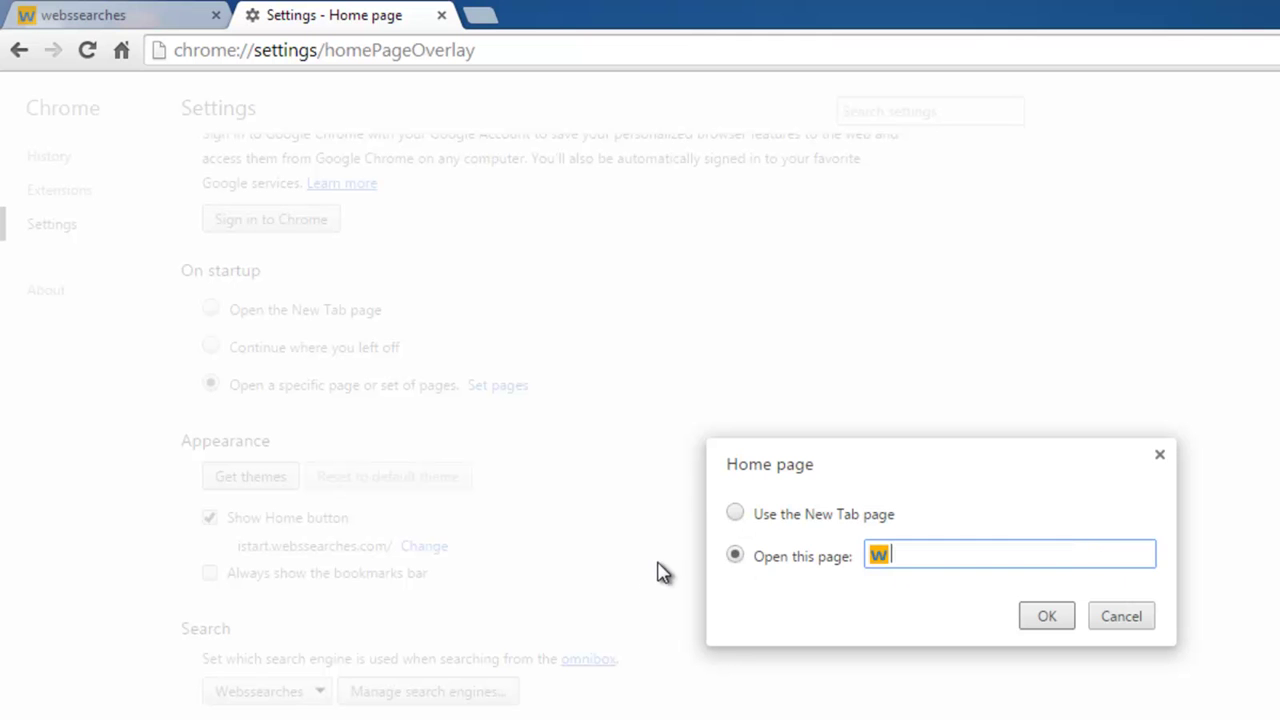
left_click(738, 514)
left_click(1050, 617)
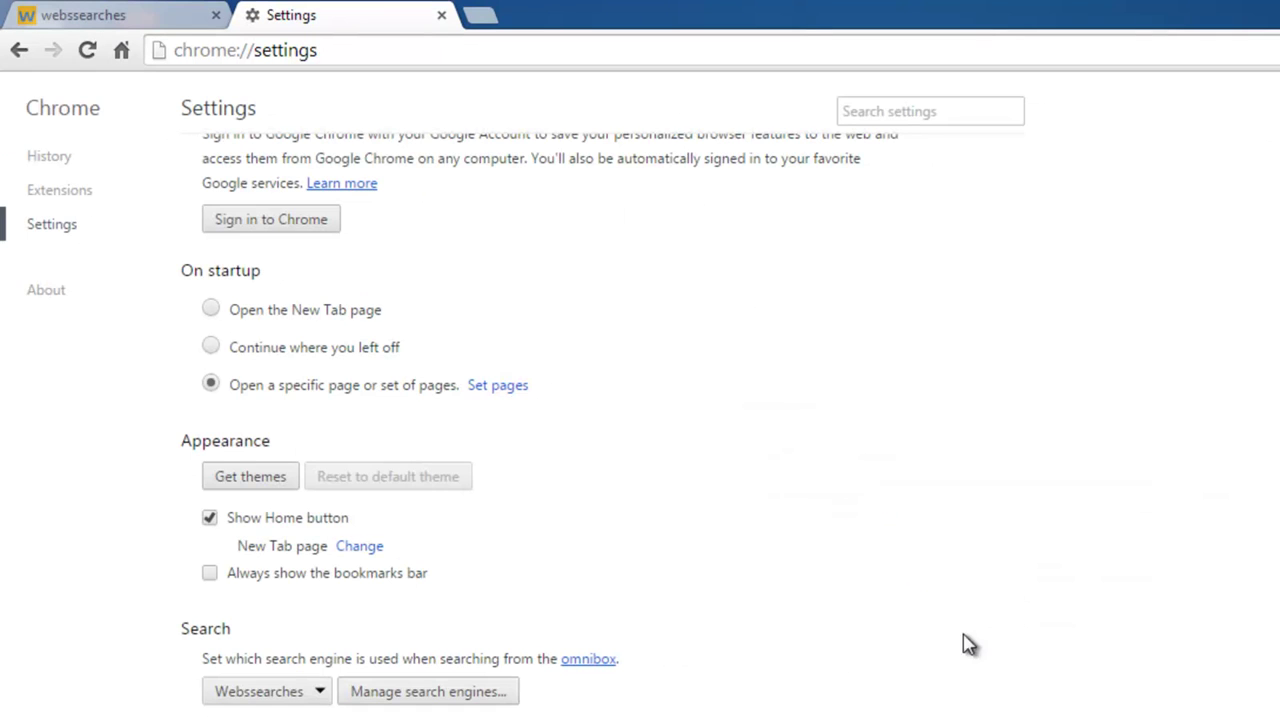
Make Google Chrome's default search engine and delete the Websearches entry.
left_click(457, 691)
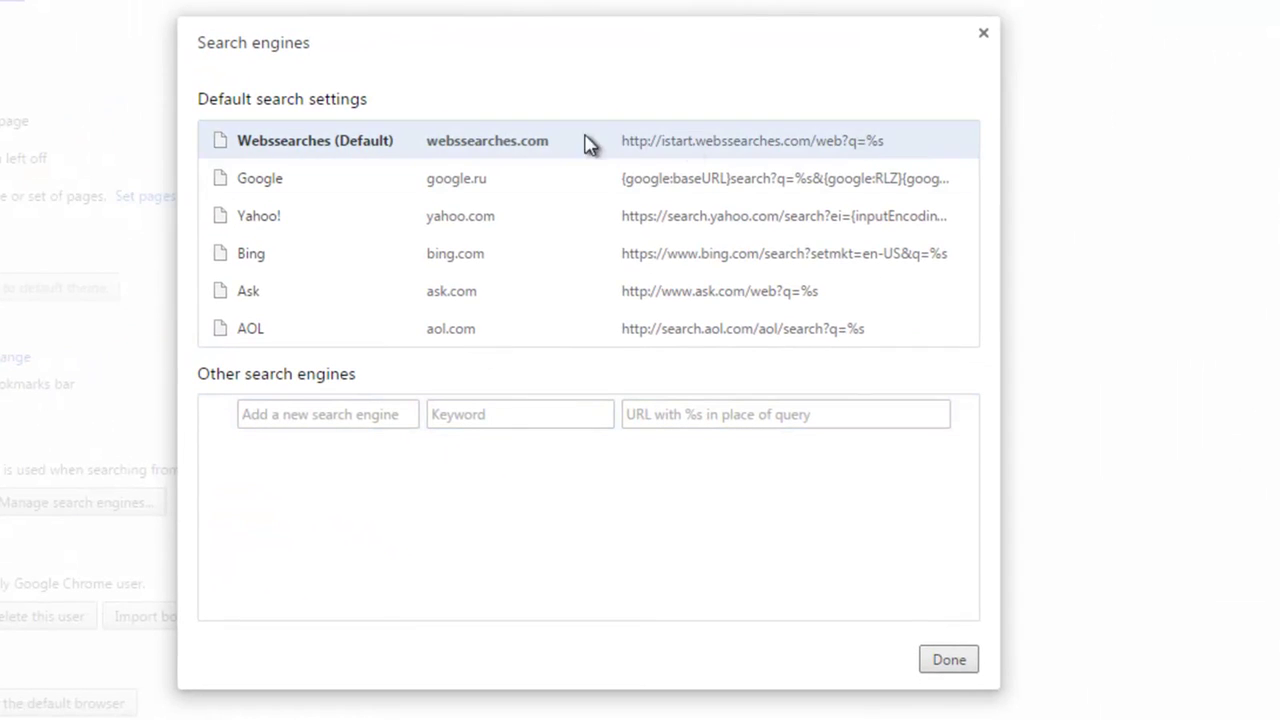
left_click(588, 145)
left_click(838, 189)
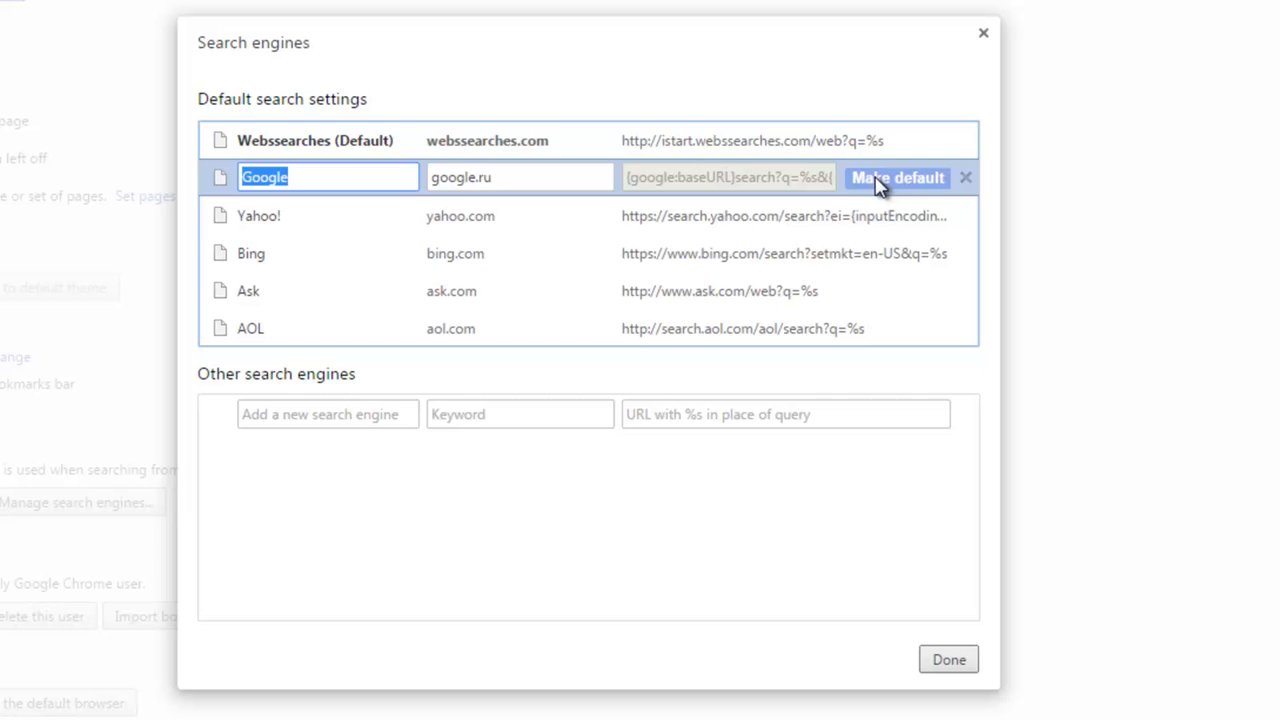
left_click(880, 180)
left_click(965, 141)
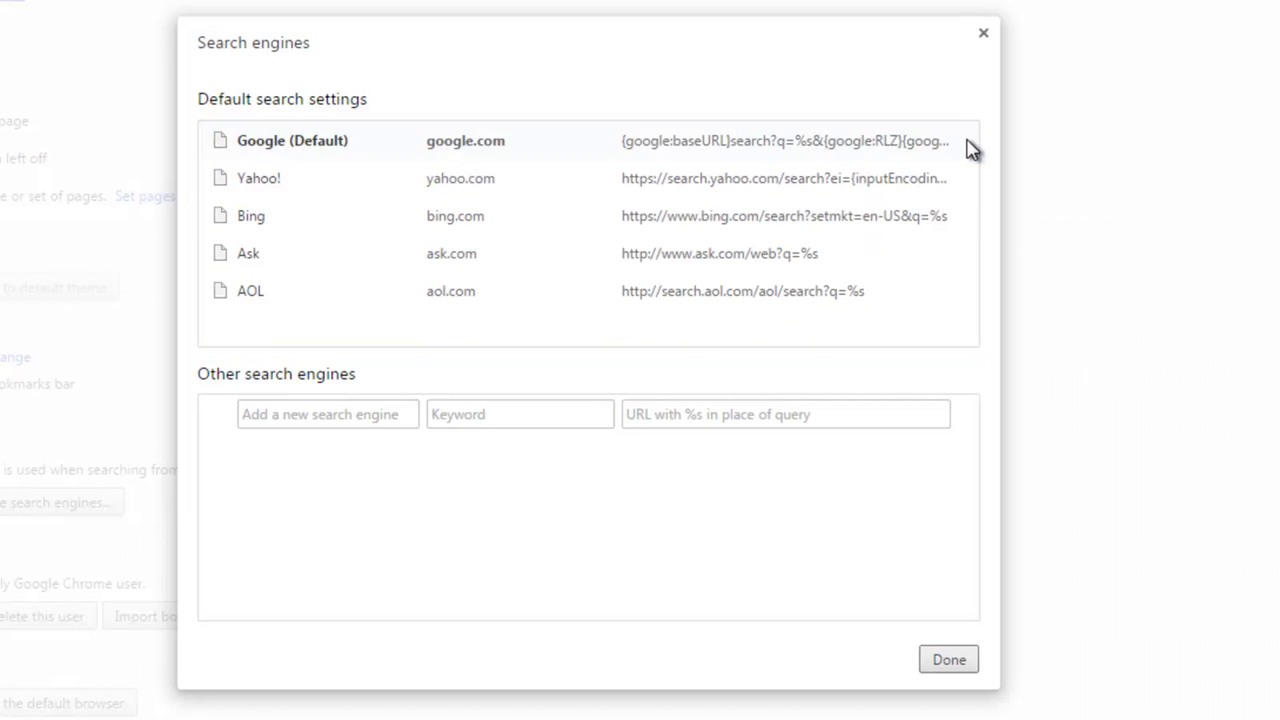
left_click(945, 665)
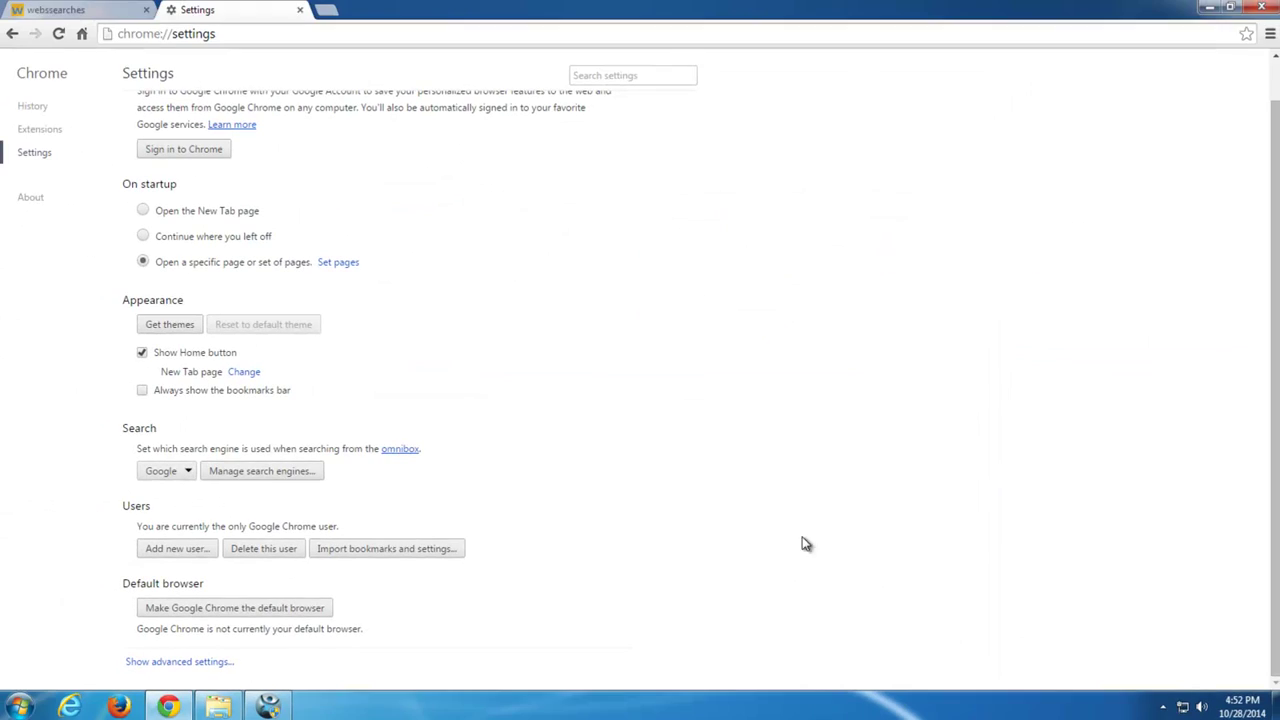
Close Chrome, refresh the desktop, and open the relaunched Chrome's main menu.
left_click(1268, 10)
right_click(451, 274)
left_click(480, 320)
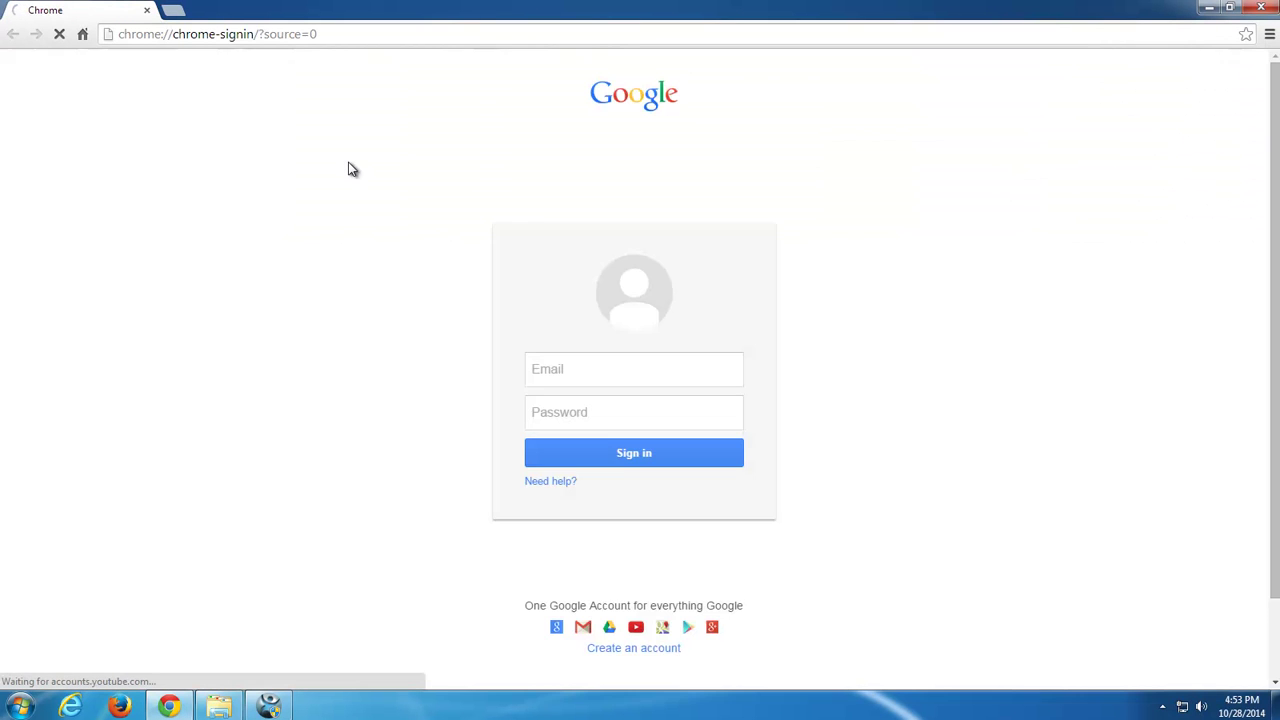
left_click(1268, 40)
Close Chrome, refresh the desktop and run avast! Browser Cleanup as administrator.
left_click(1272, 8)
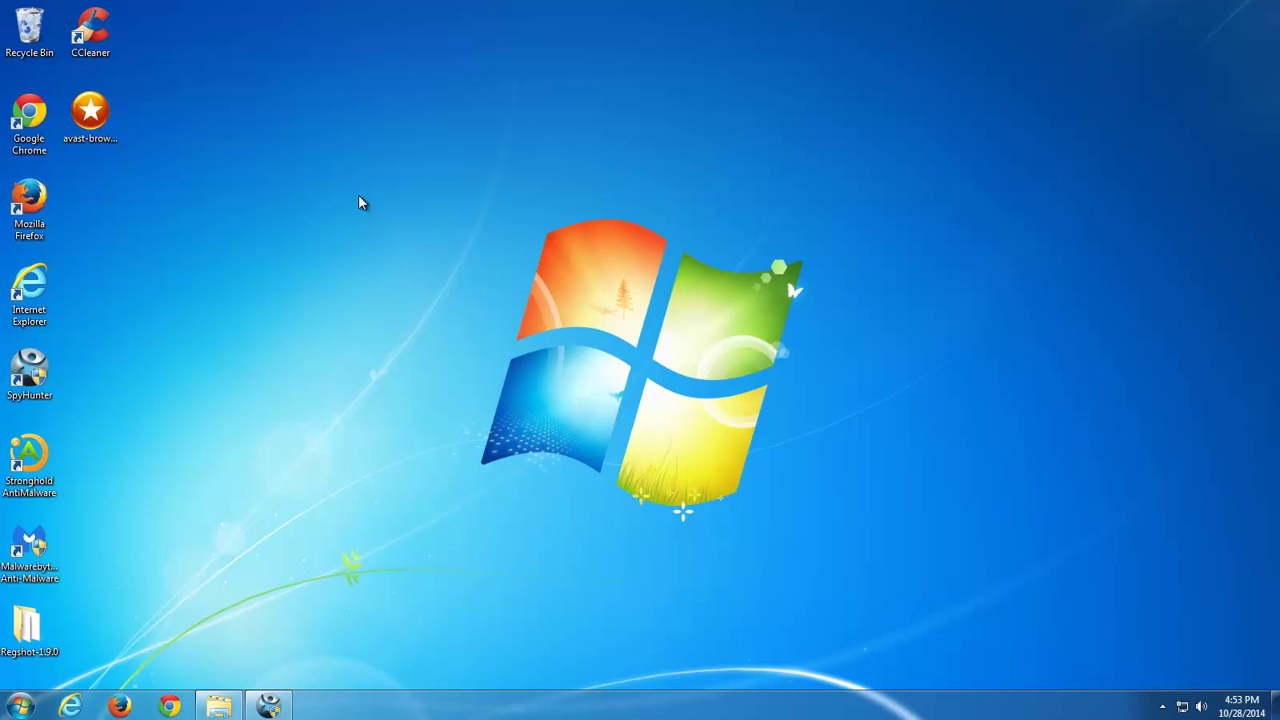
right_click(360, 197)
left_click(404, 242)
right_click(104, 142)
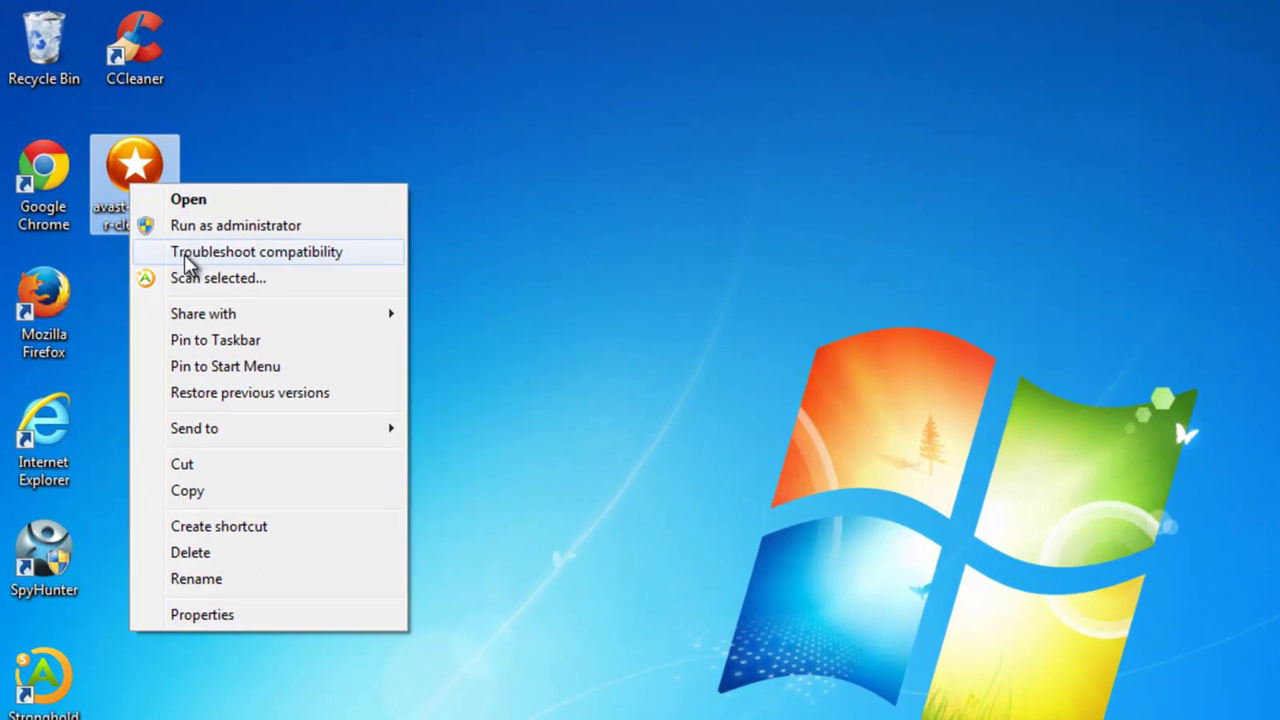
left_click(156, 155)
left_click(1057, 570)
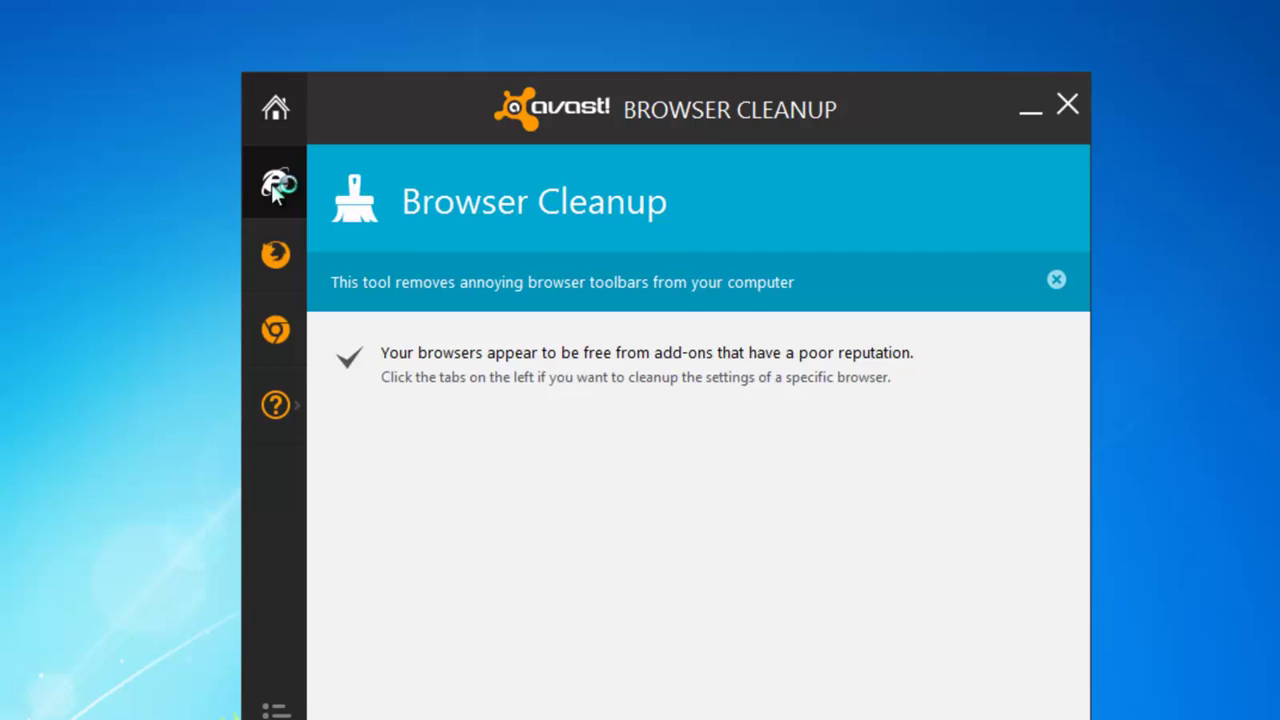
Reset Internet Explorer to its original settings with a free cleanup.
left_click(268, 178)
left_click(886, 166)
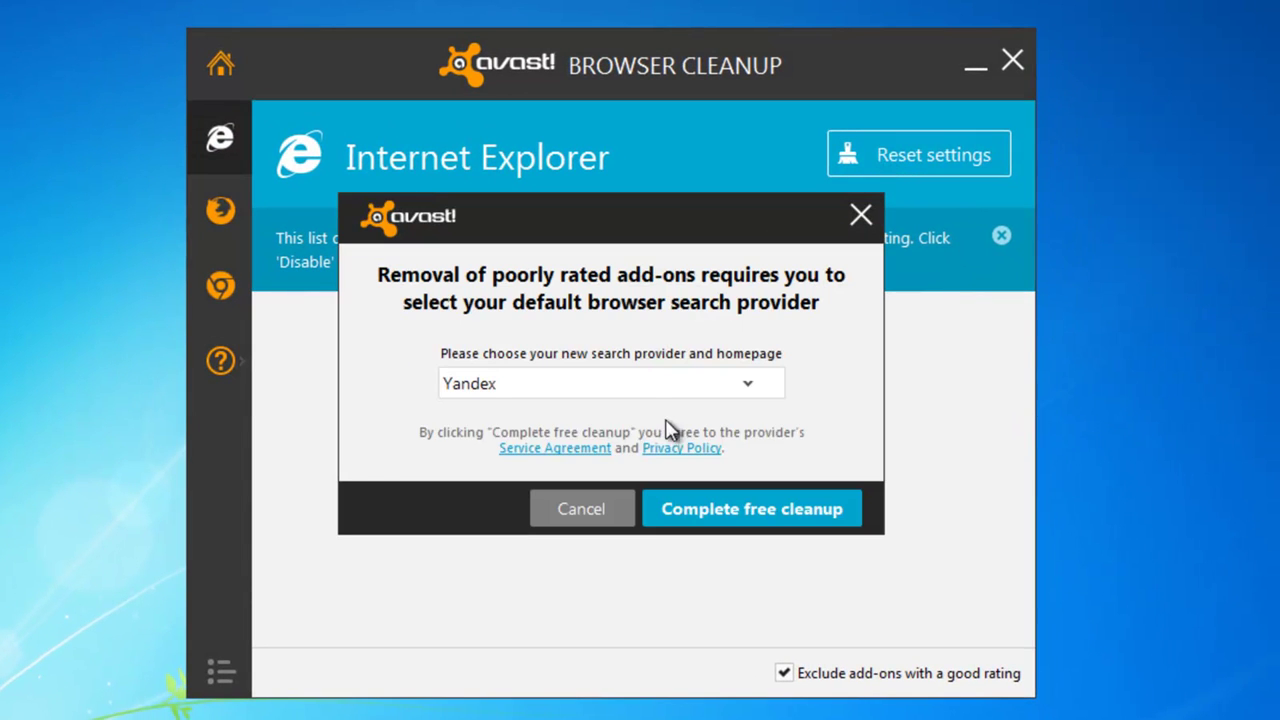
left_click(652, 388)
left_click(597, 463)
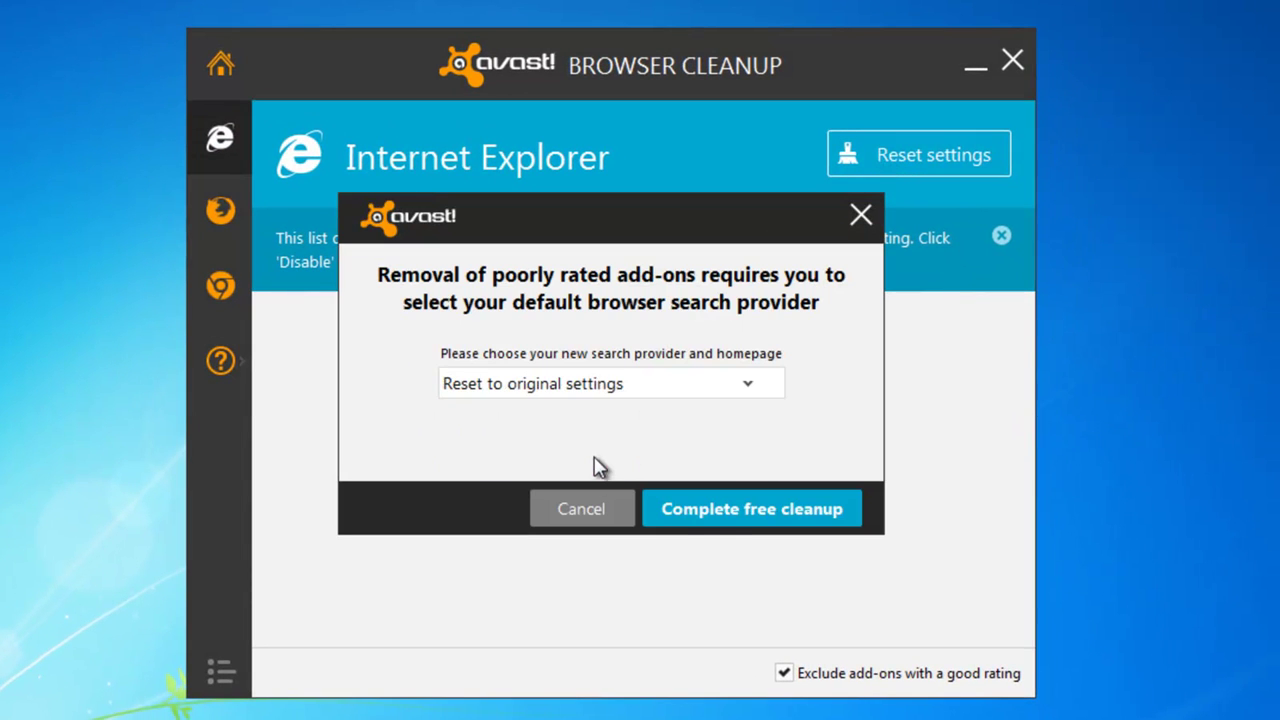
left_click(693, 513)
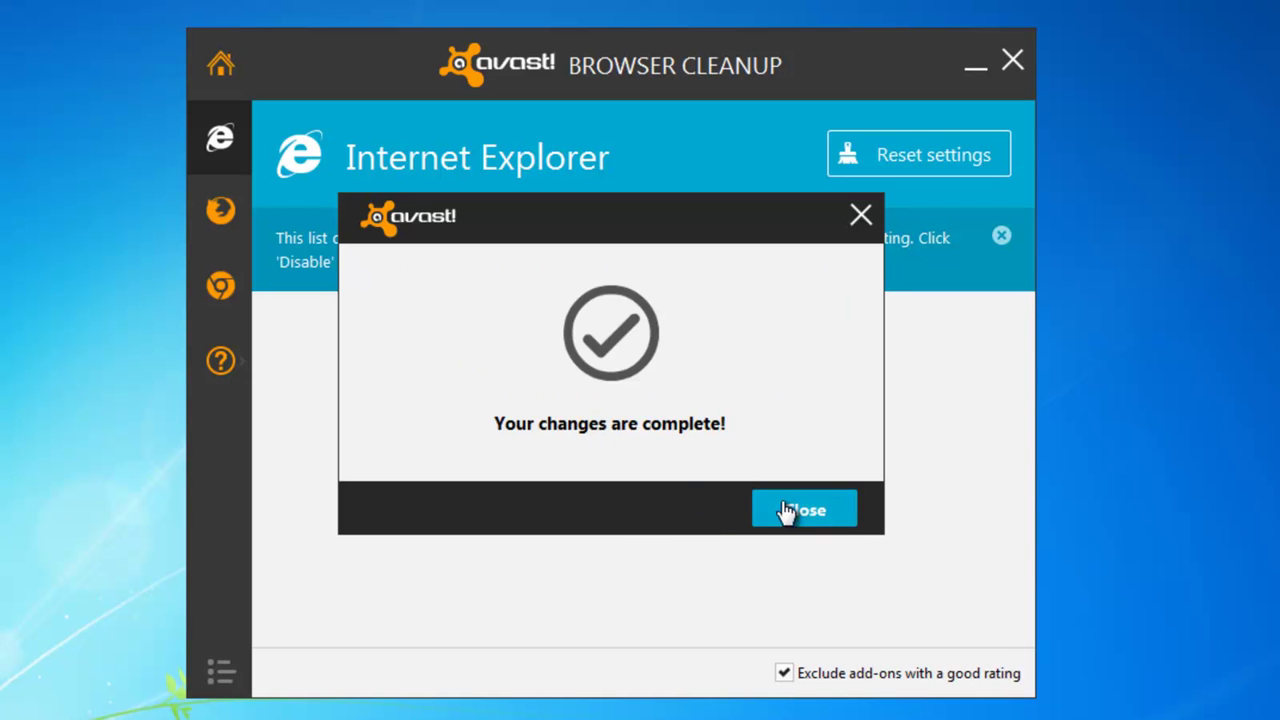
left_click(786, 511)
Reset Mozilla Firefox to its original settings with a free cleanup.
left_click(218, 212)
left_click(903, 176)
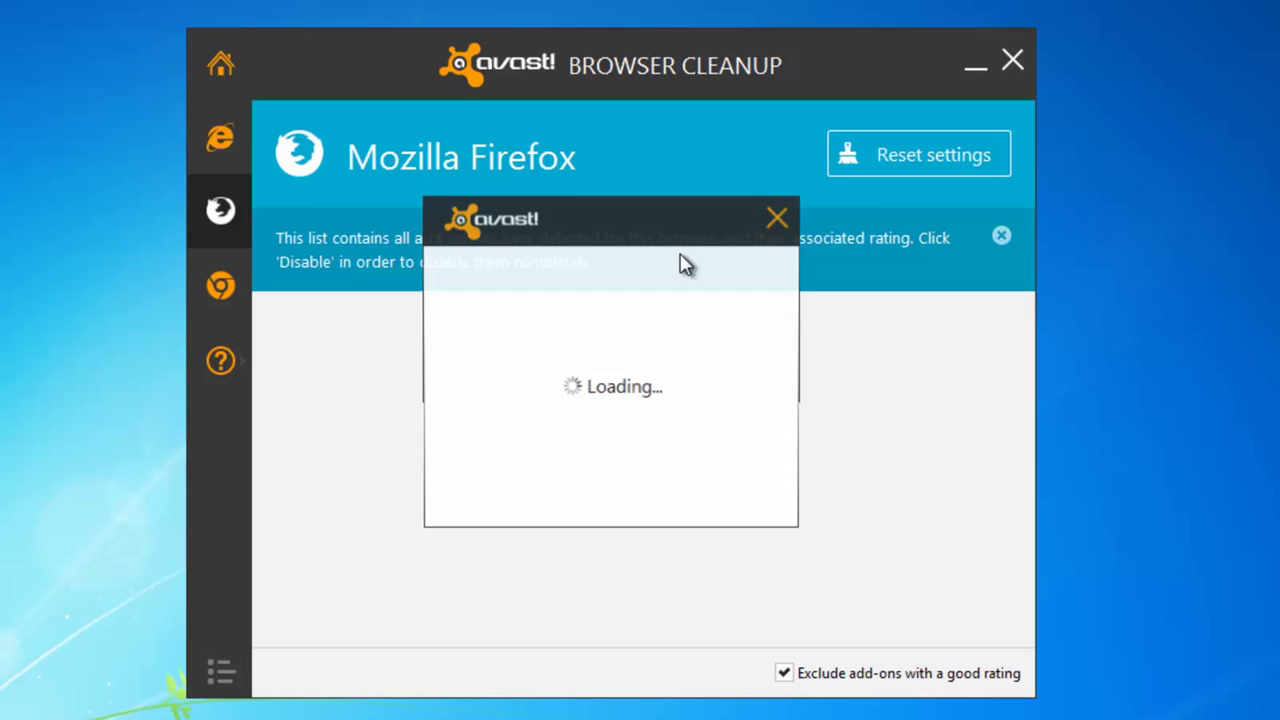
left_click(618, 385)
left_click(572, 465)
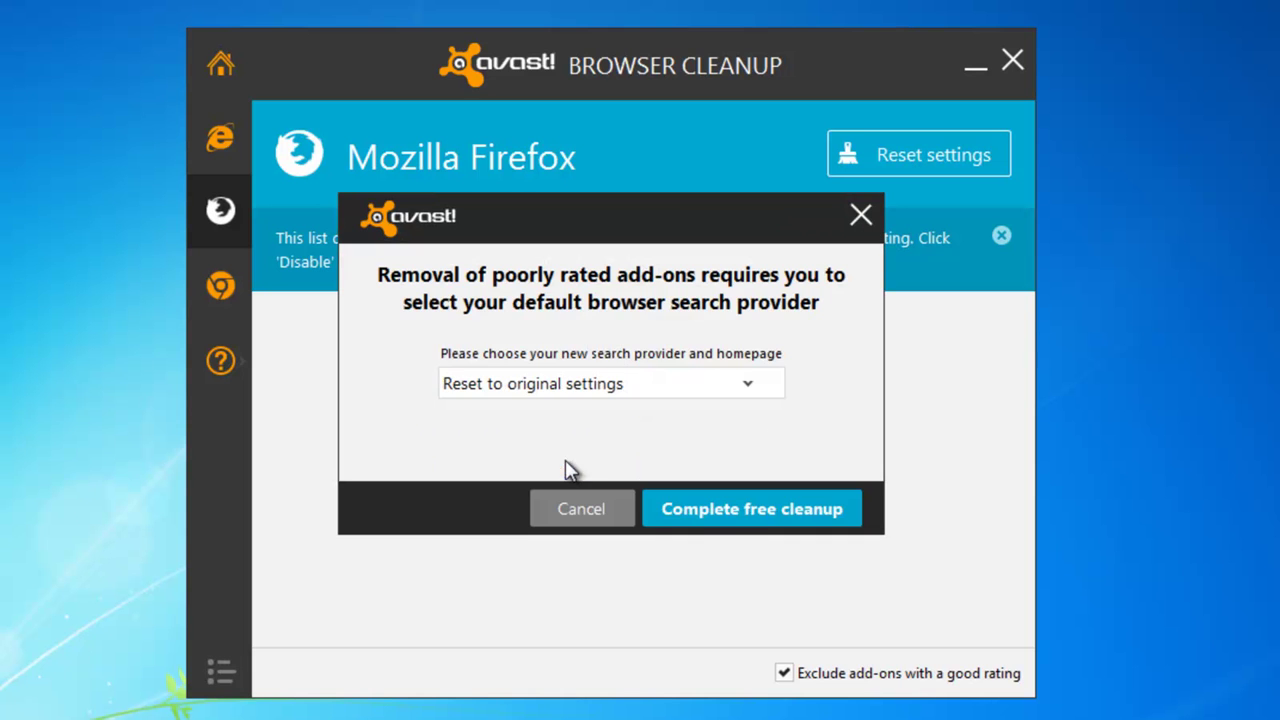
left_click(722, 512)
left_click(785, 509)
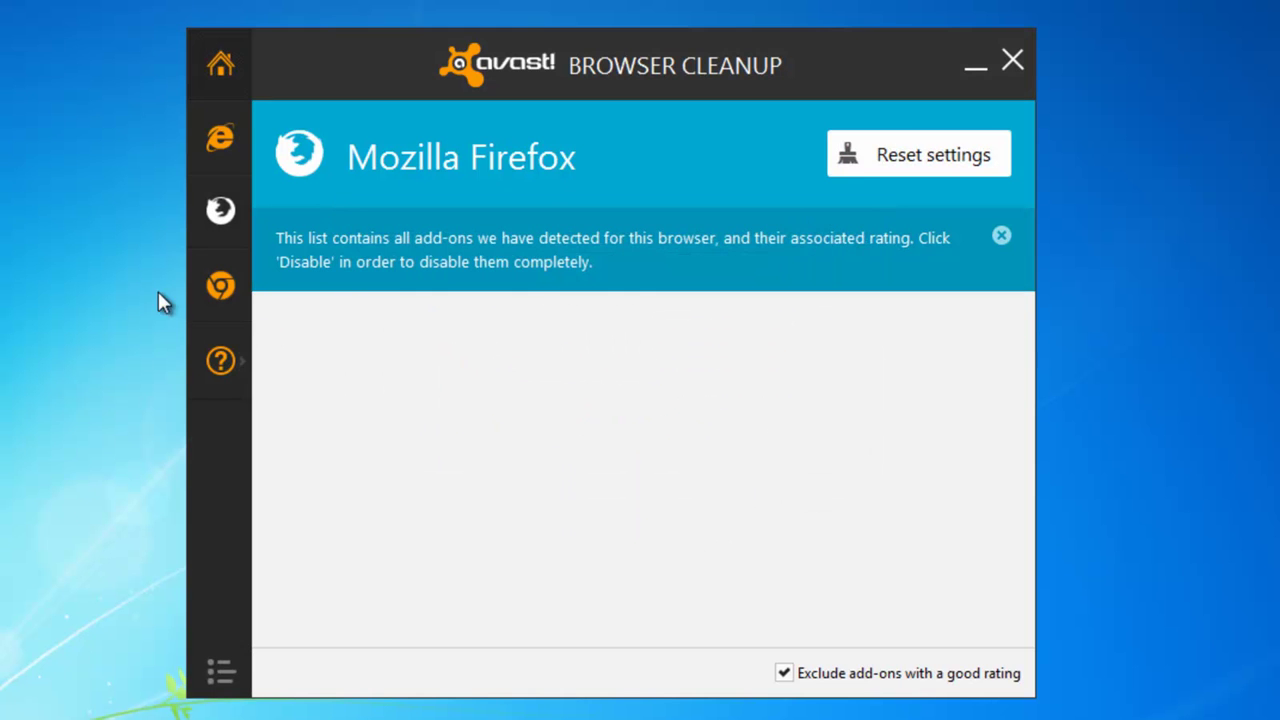
Reset Google Chrome to its original settings, close Browser Cleanup and refresh the desktop.
left_click(220, 290)
left_click(830, 170)
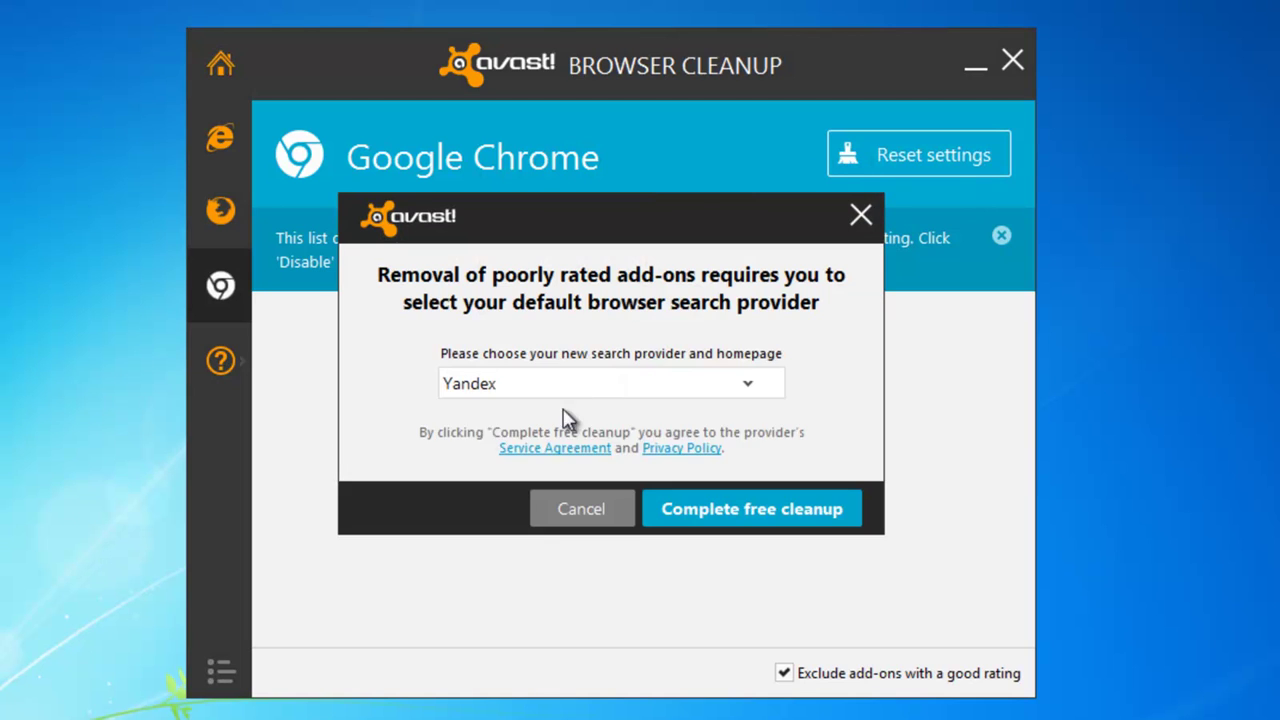
left_click(478, 396)
left_click(491, 460)
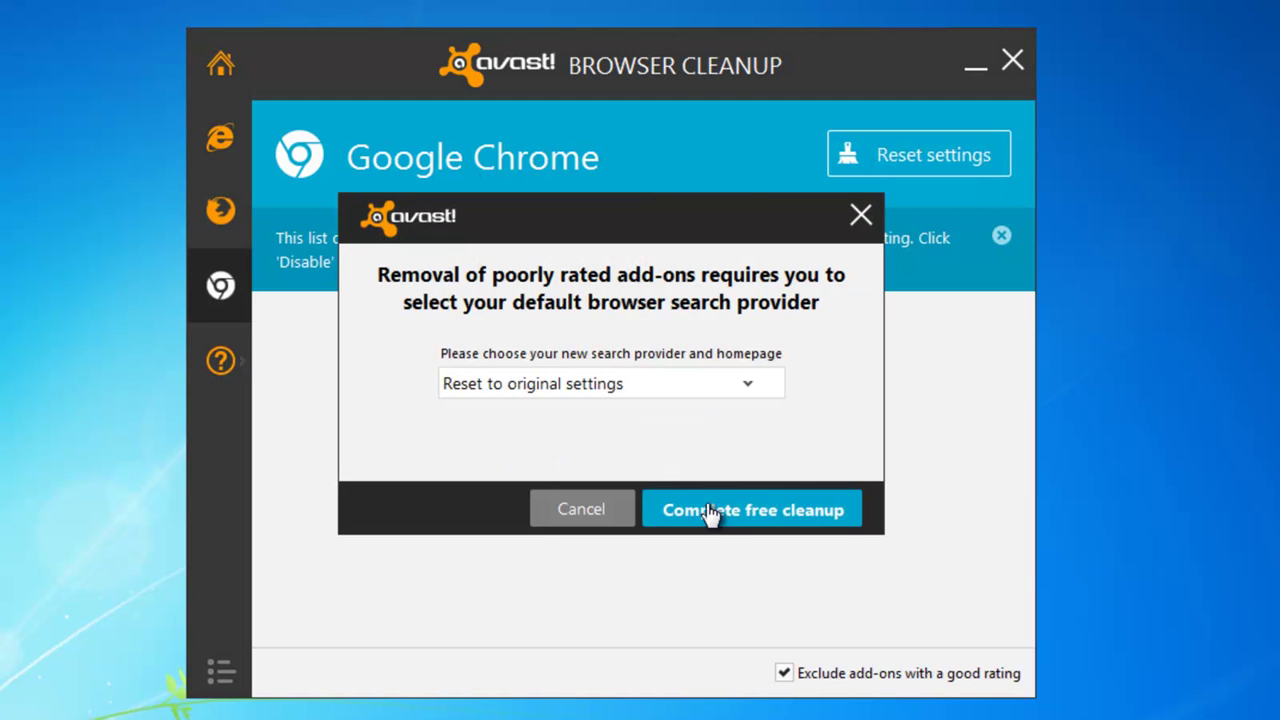
left_click(707, 500)
left_click(760, 512)
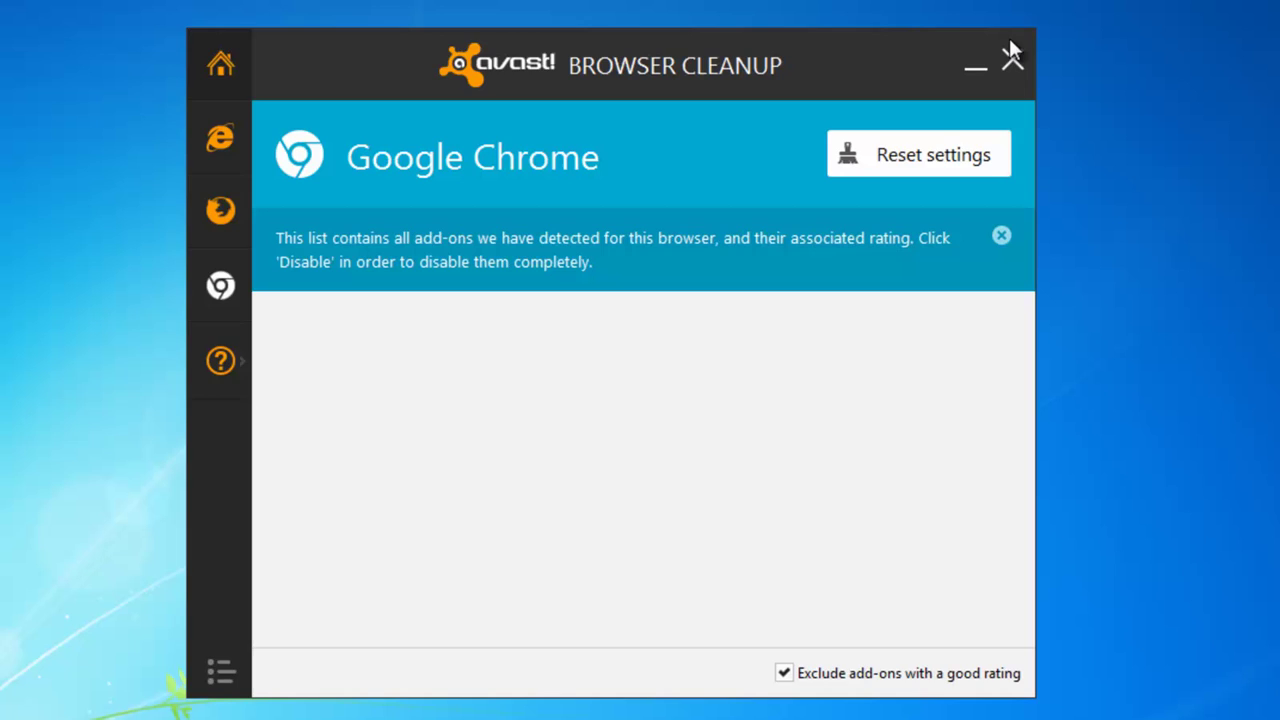
left_click(1008, 60)
right_click(229, 84)
left_click(304, 150)
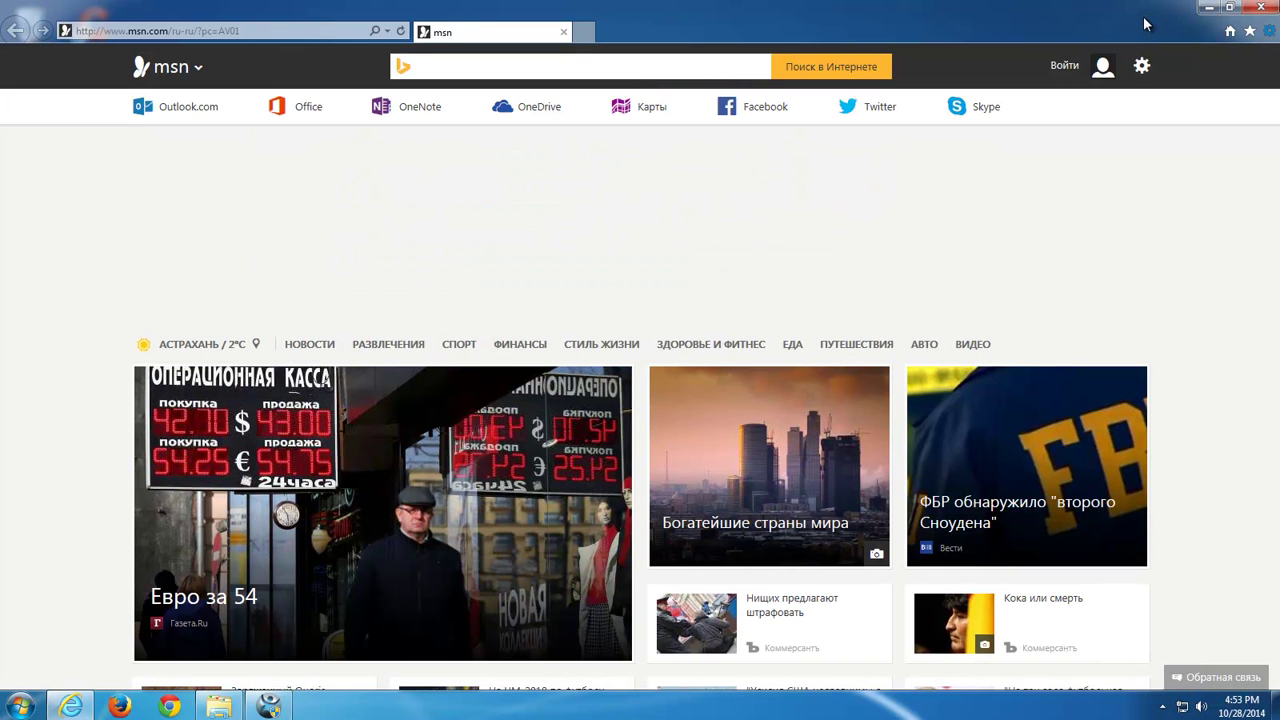
Open Internet Options and check that the home page address is MSN.
left_click(1269, 31)
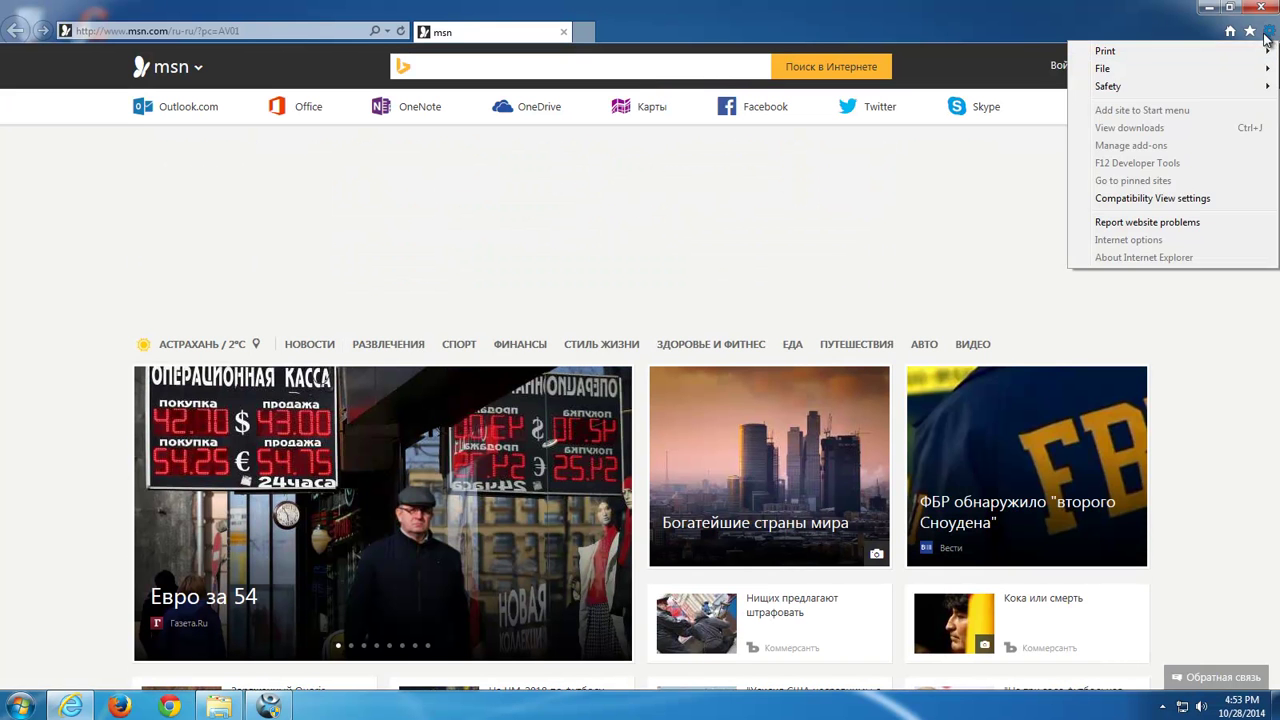
left_click(1269, 31)
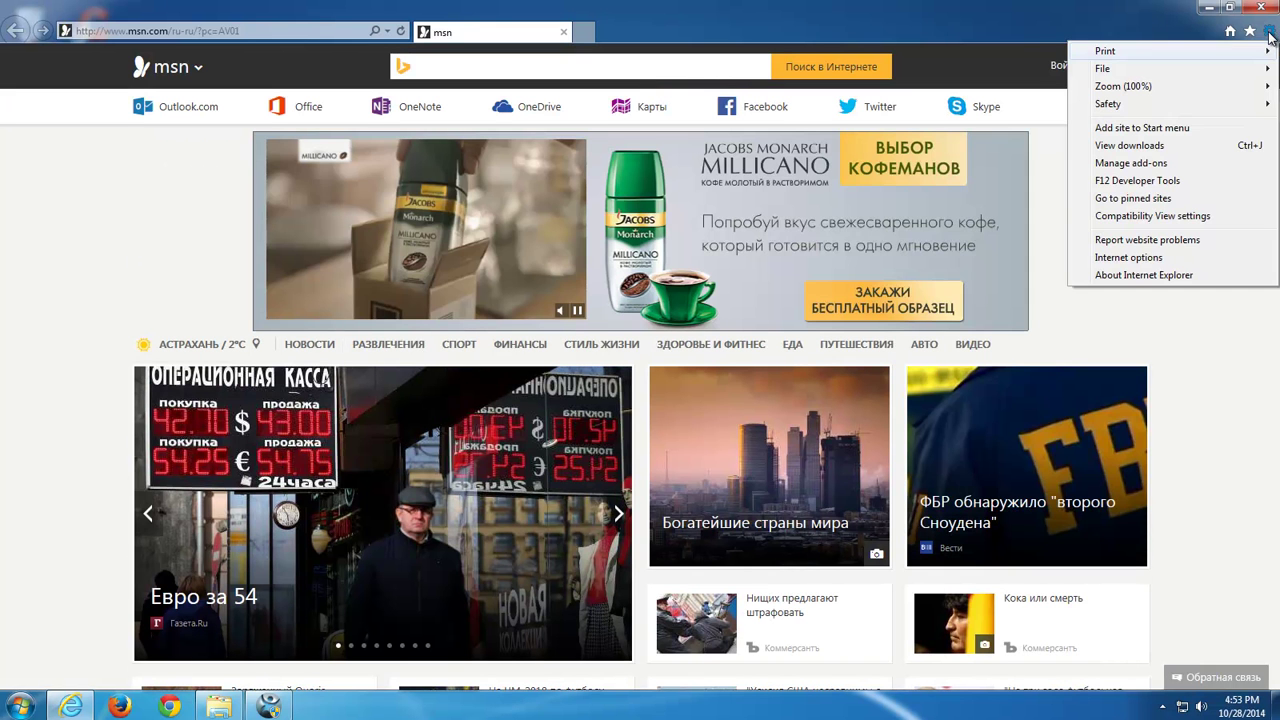
left_click(1140, 257)
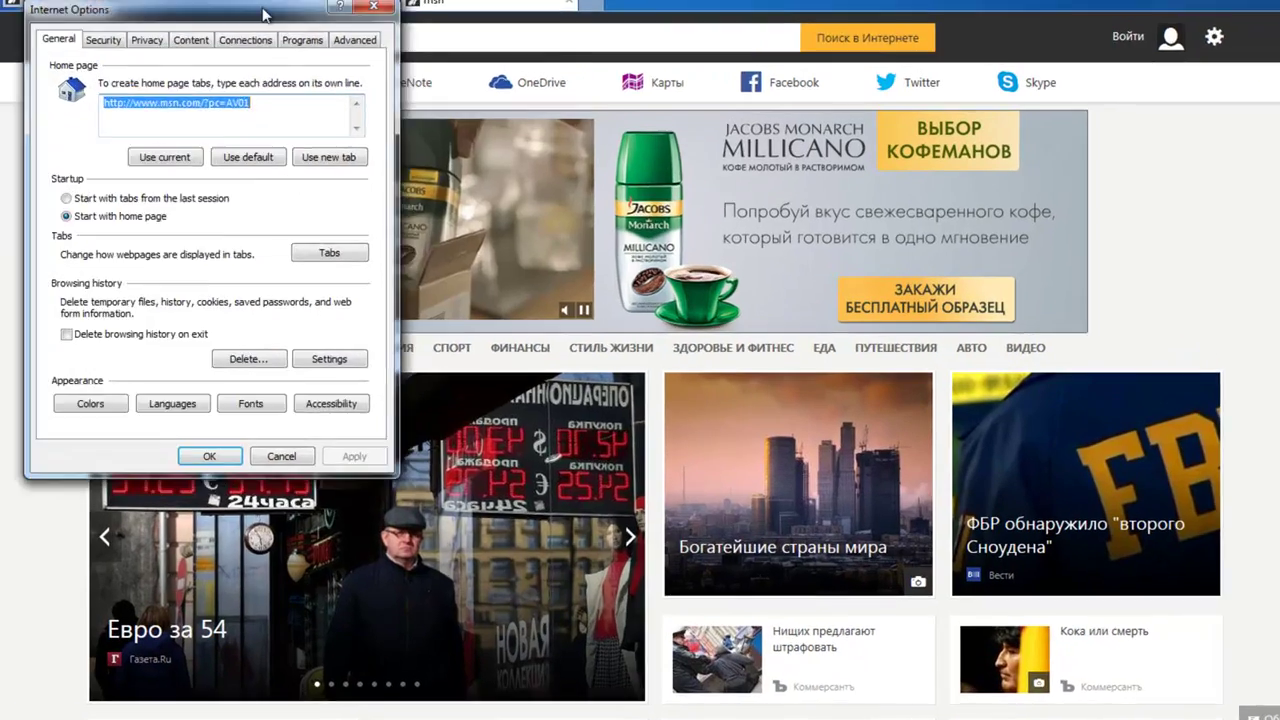
left_click_drag(265, 14, 625, 175)
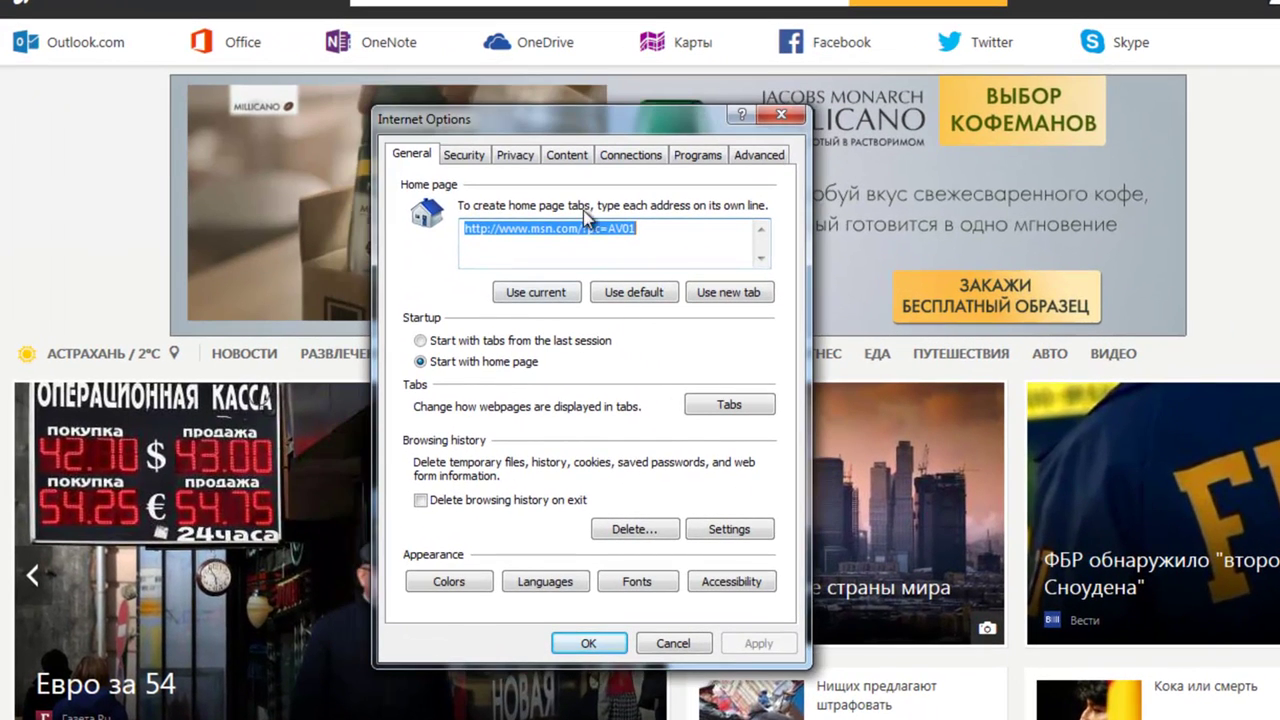
left_click(673, 228)
double_click(613, 232)
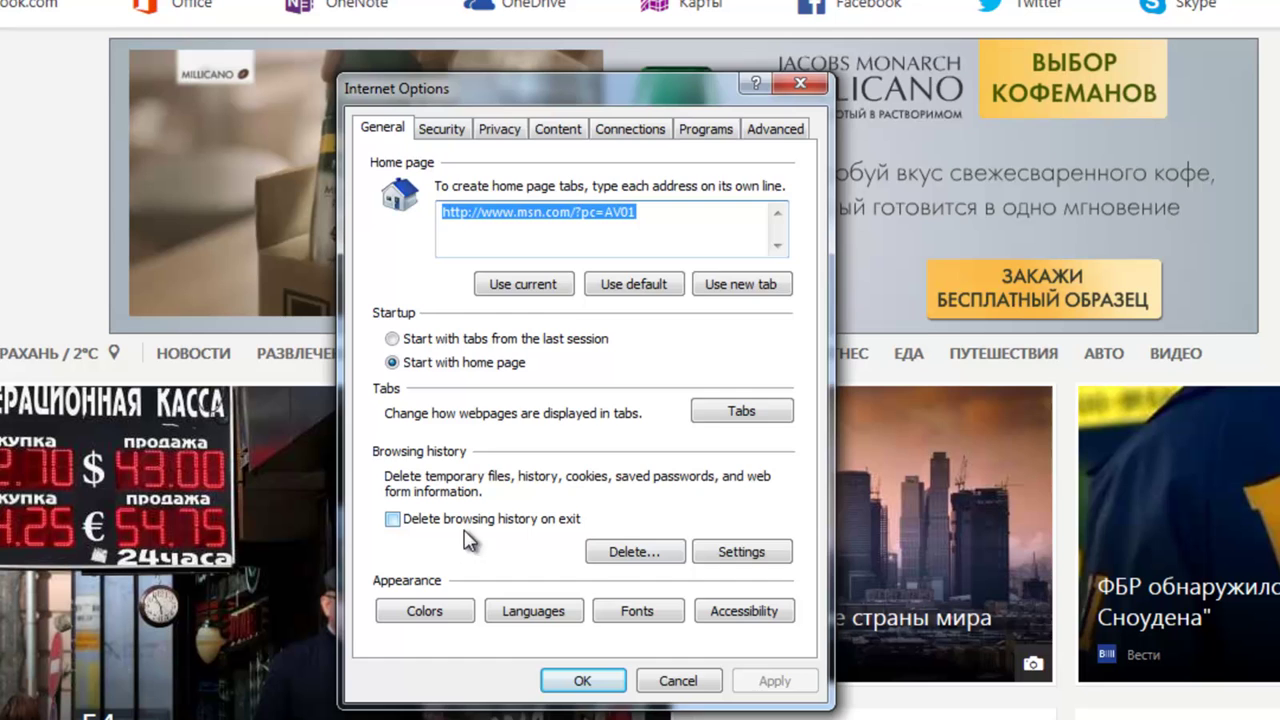
Delete temporary files, cookies and history, apply and save the settings, then refresh the desktop.
left_click(613, 553)
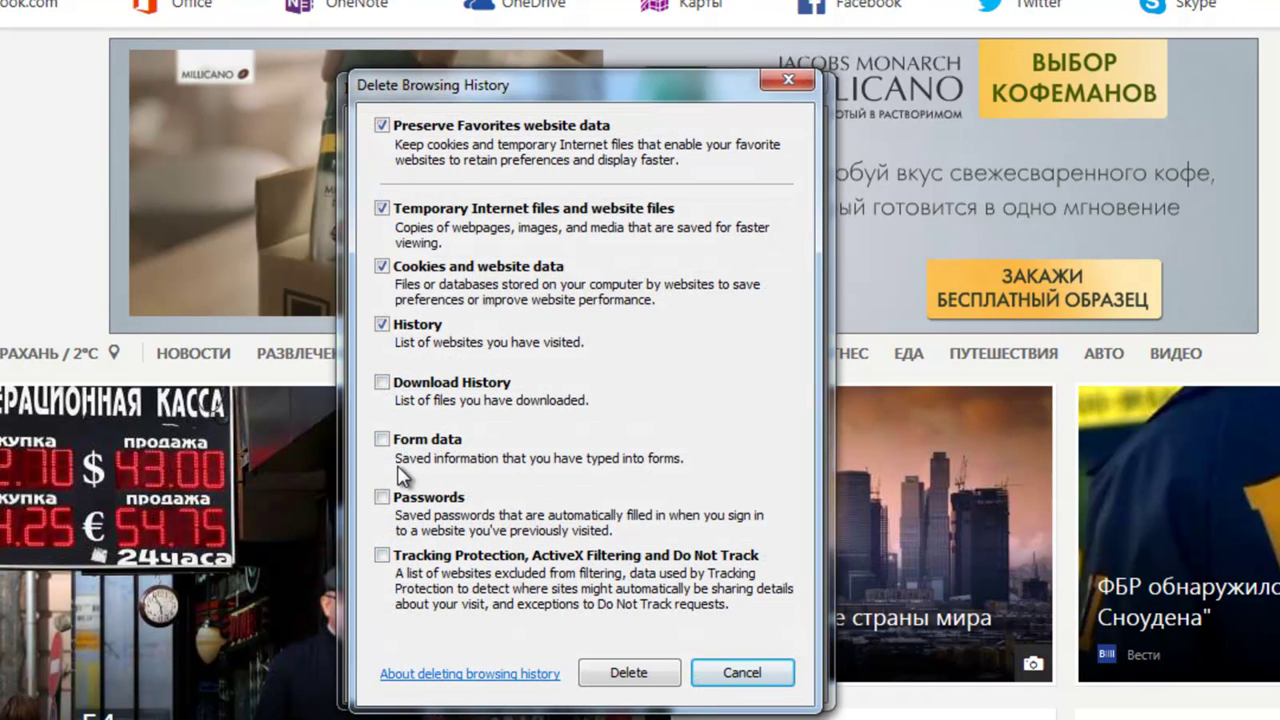
left_click(645, 676)
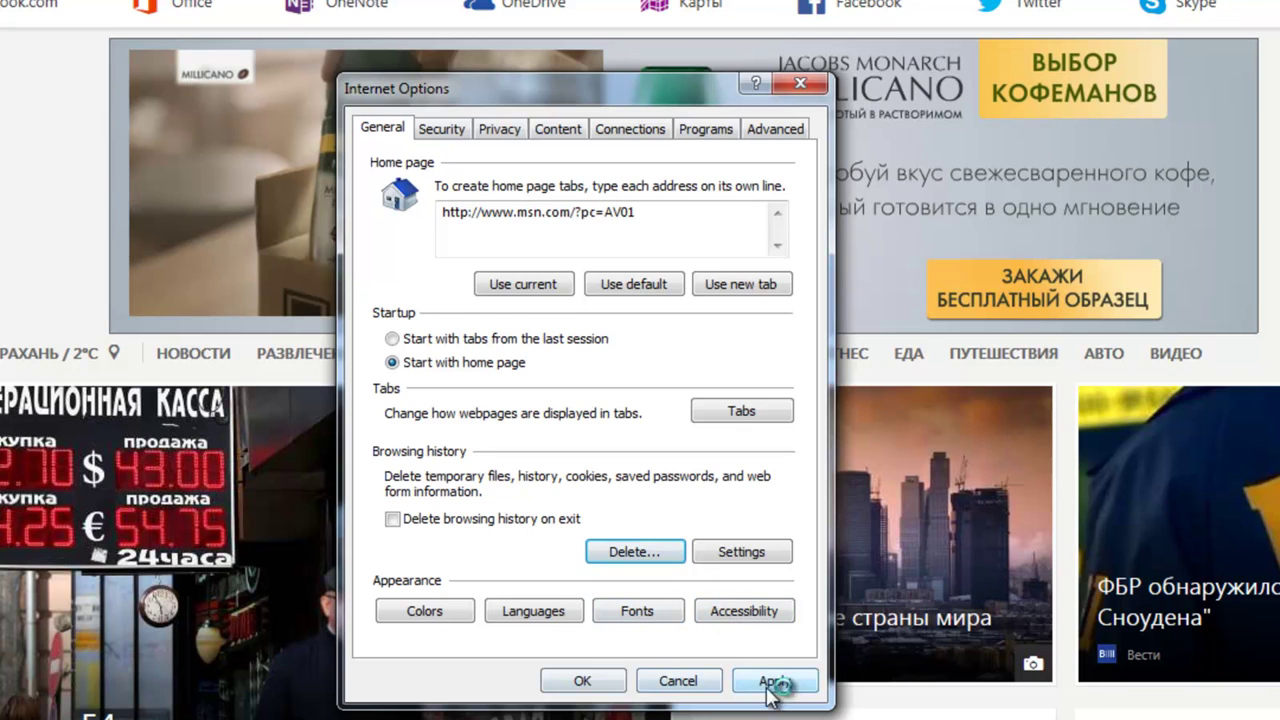
left_click(772, 684)
left_click(584, 680)
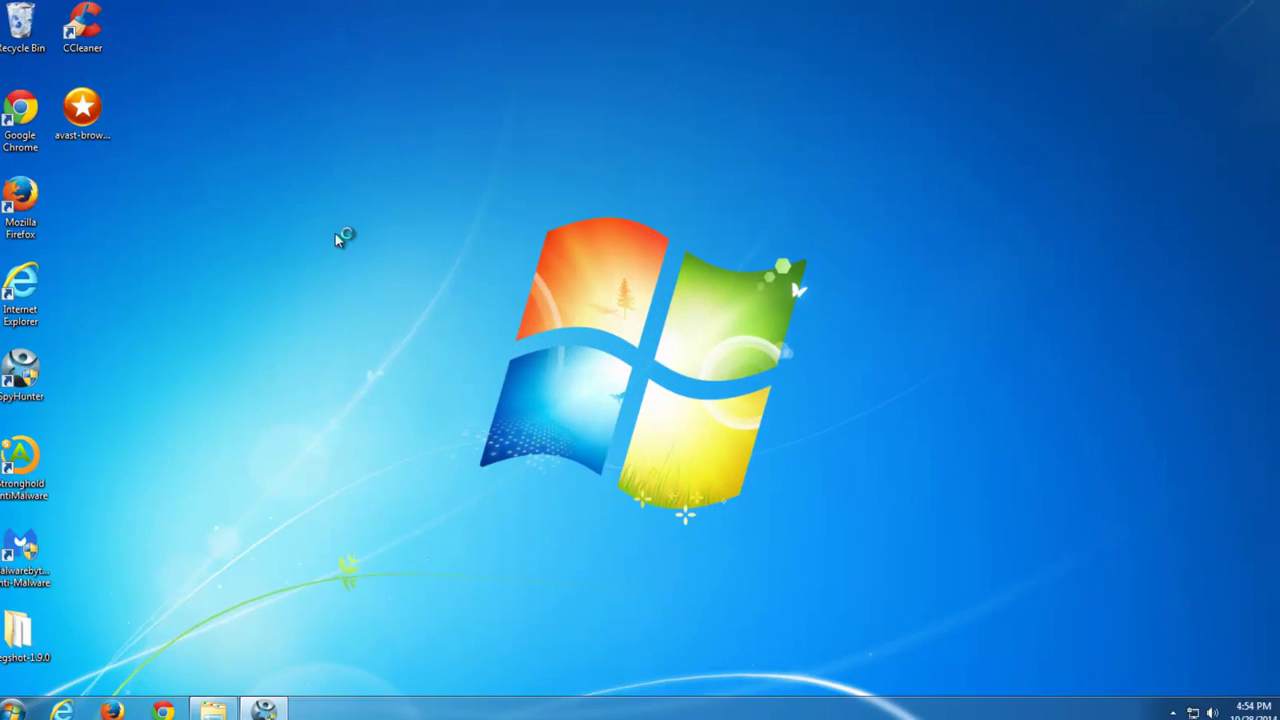
right_click(335, 235)
left_click(372, 277)
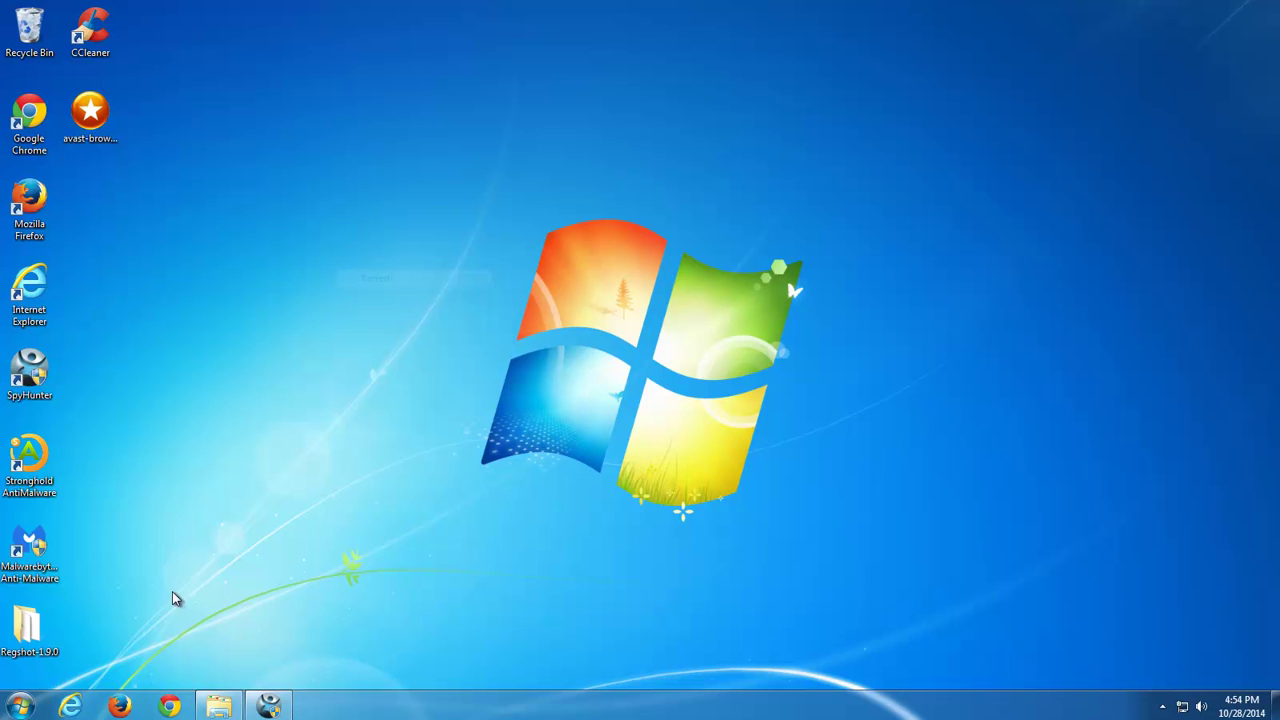
Launch Firefox, confirm its Mozilla Firefox Start Page home page, then load about:config.
left_click(122, 707)
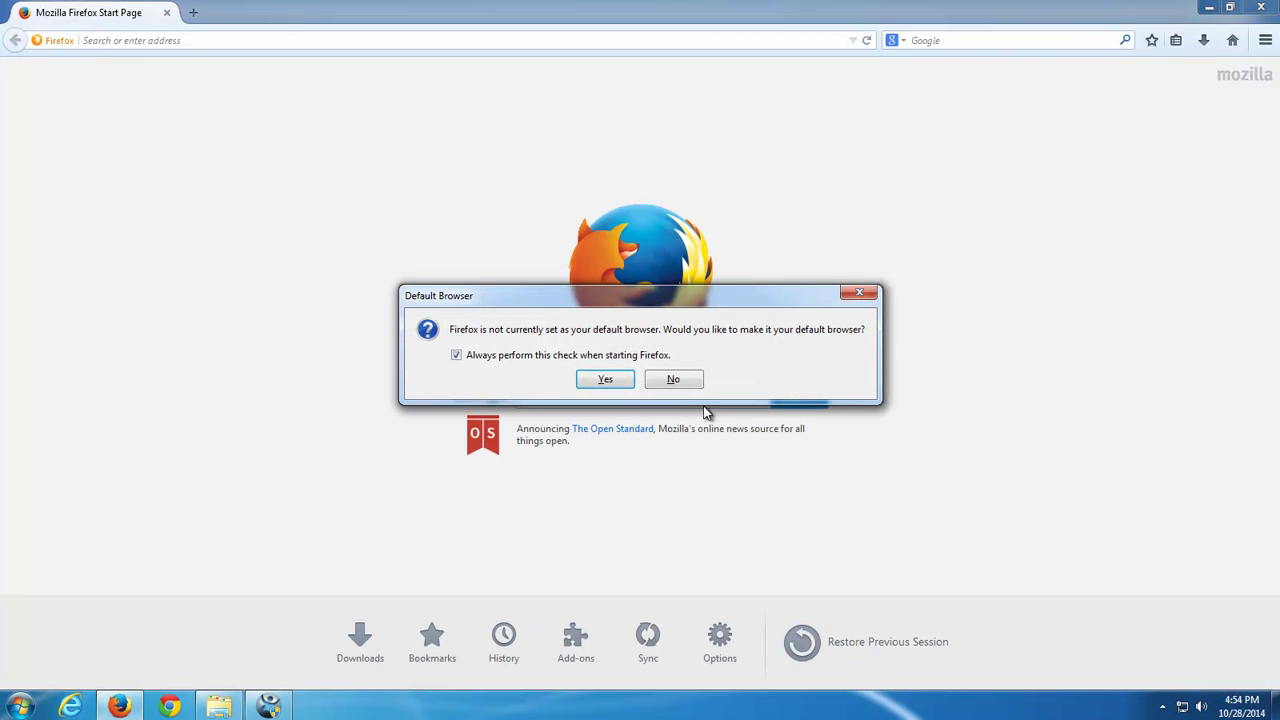
left_click(669, 378)
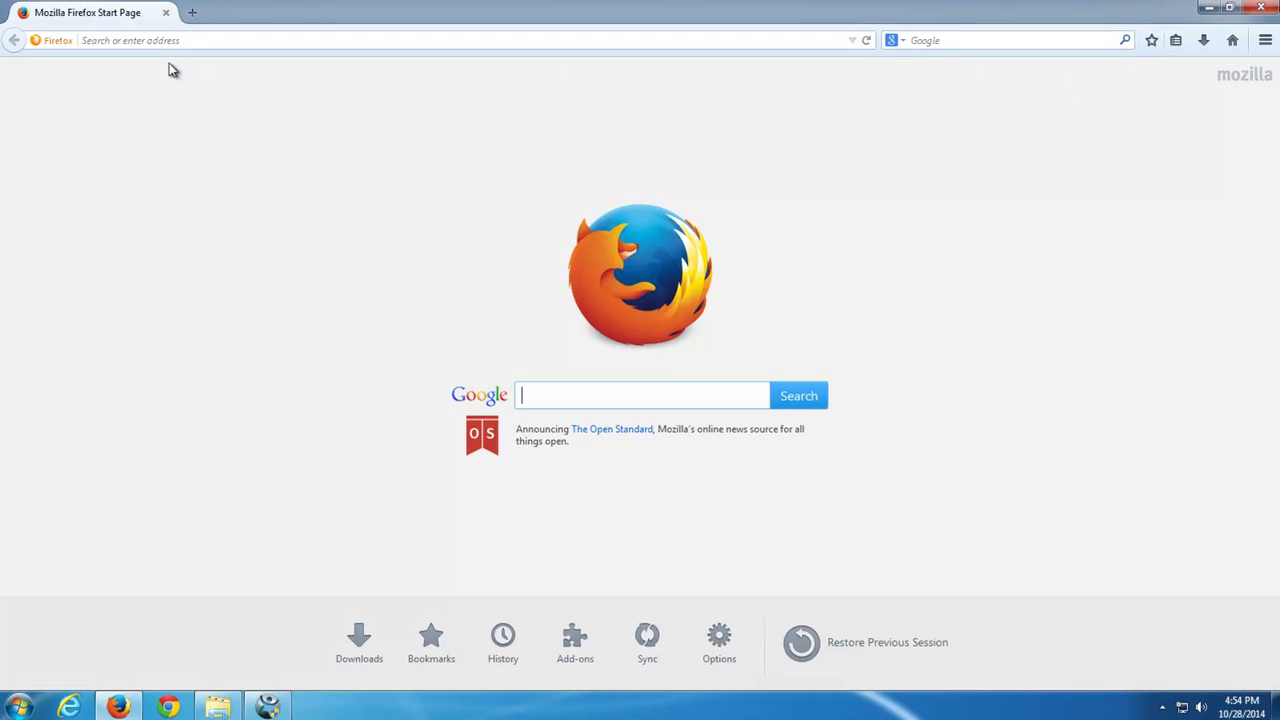
left_click(1264, 41)
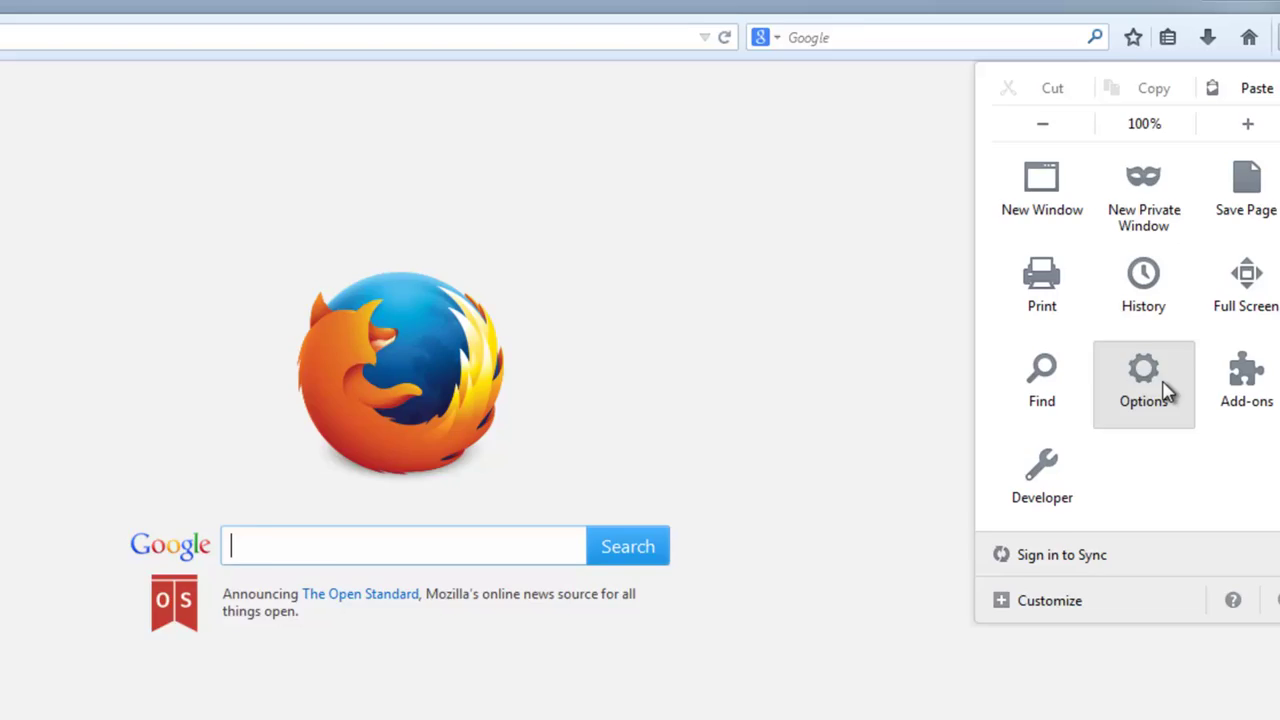
left_click(1110, 395)
left_click(462, 279)
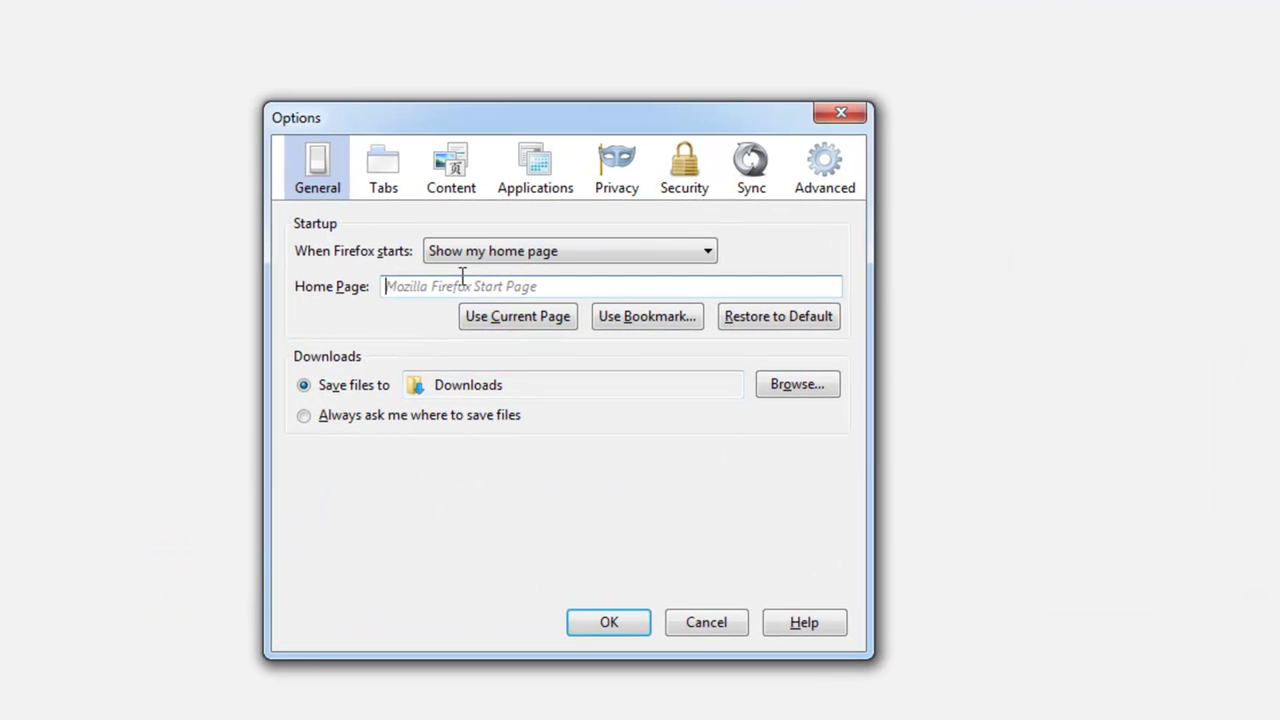
left_click(688, 624)
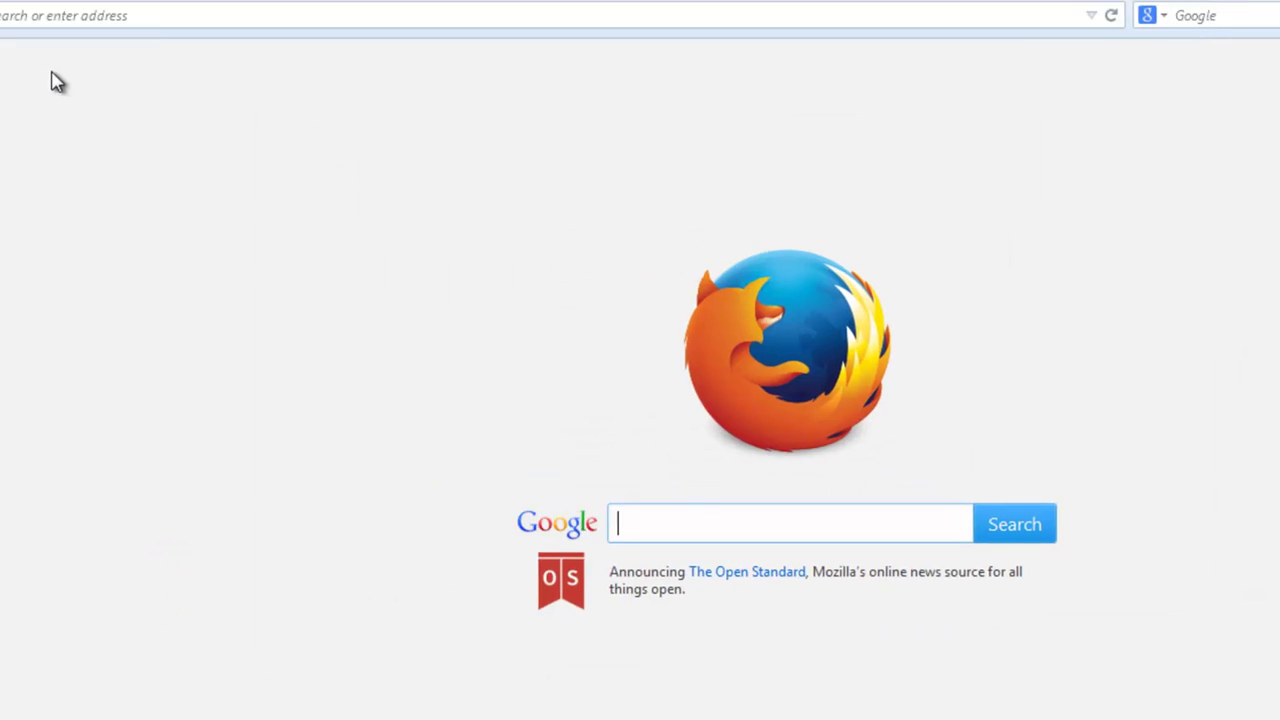
type("ab")
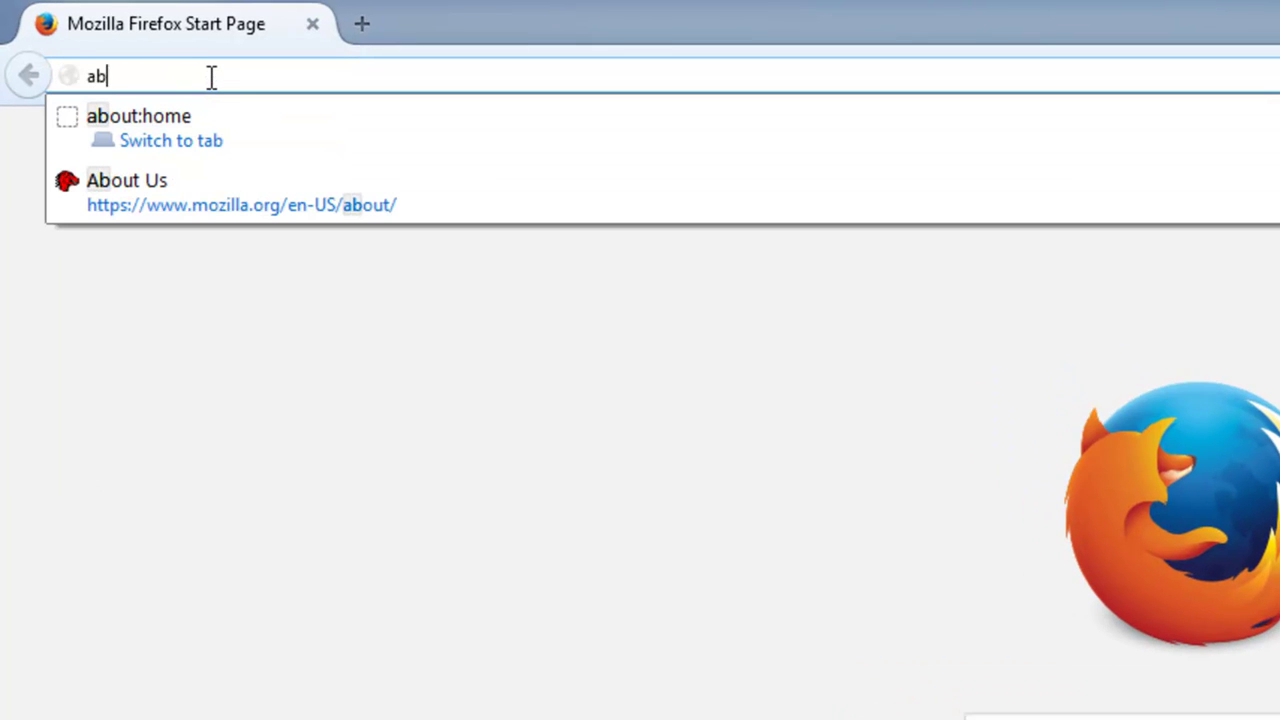
type("out")
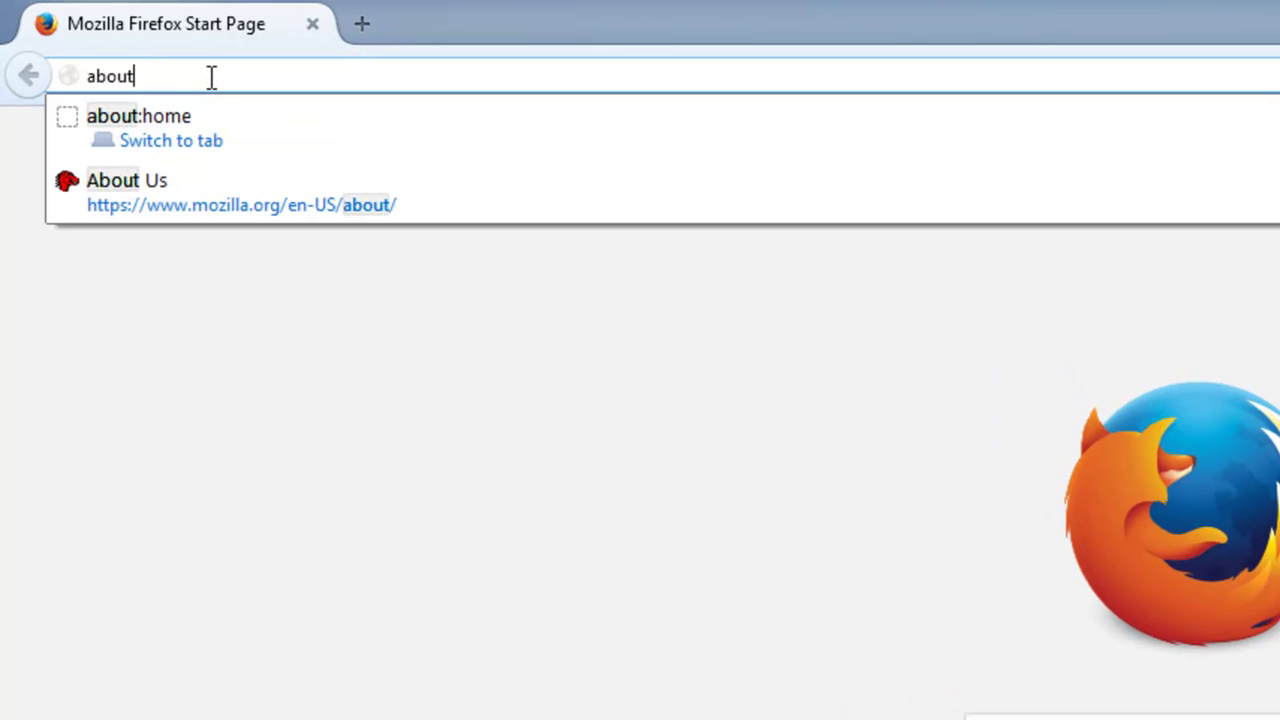
type(":confi")
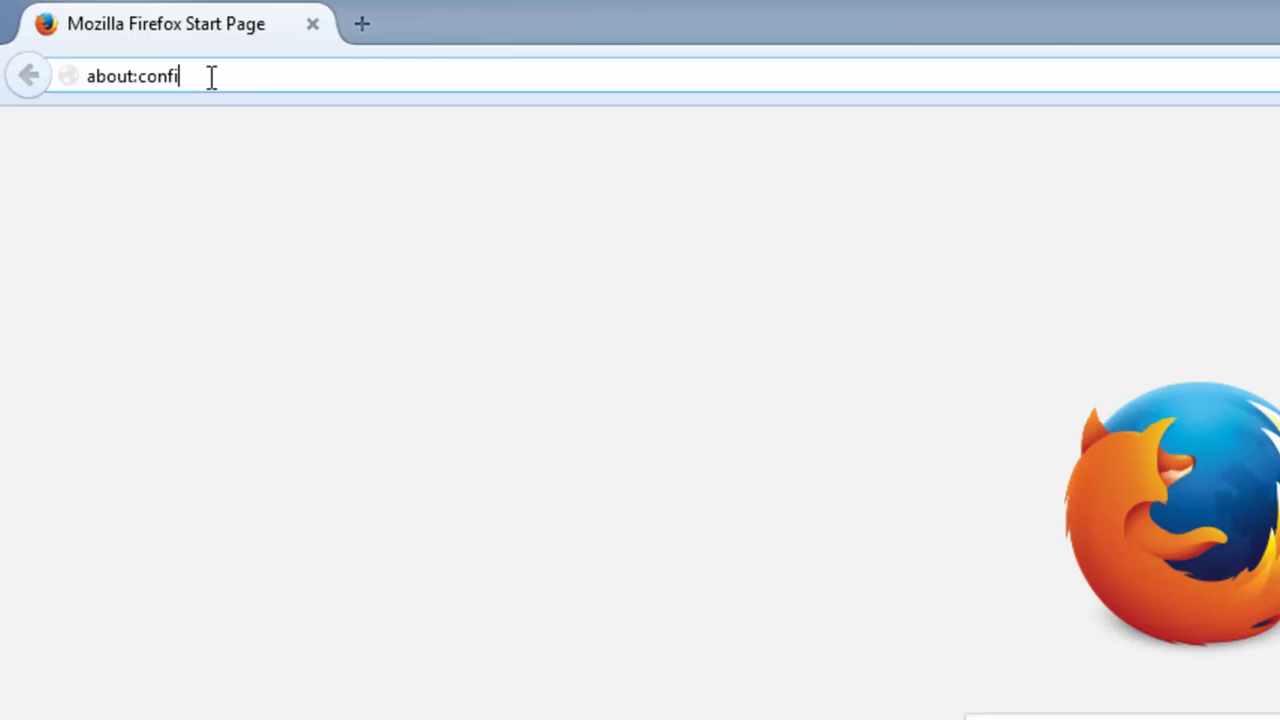
type("g")
key("Return")
Accept the about:config warning and search the preferences for leftover webss entries.
left_click(912, 462)
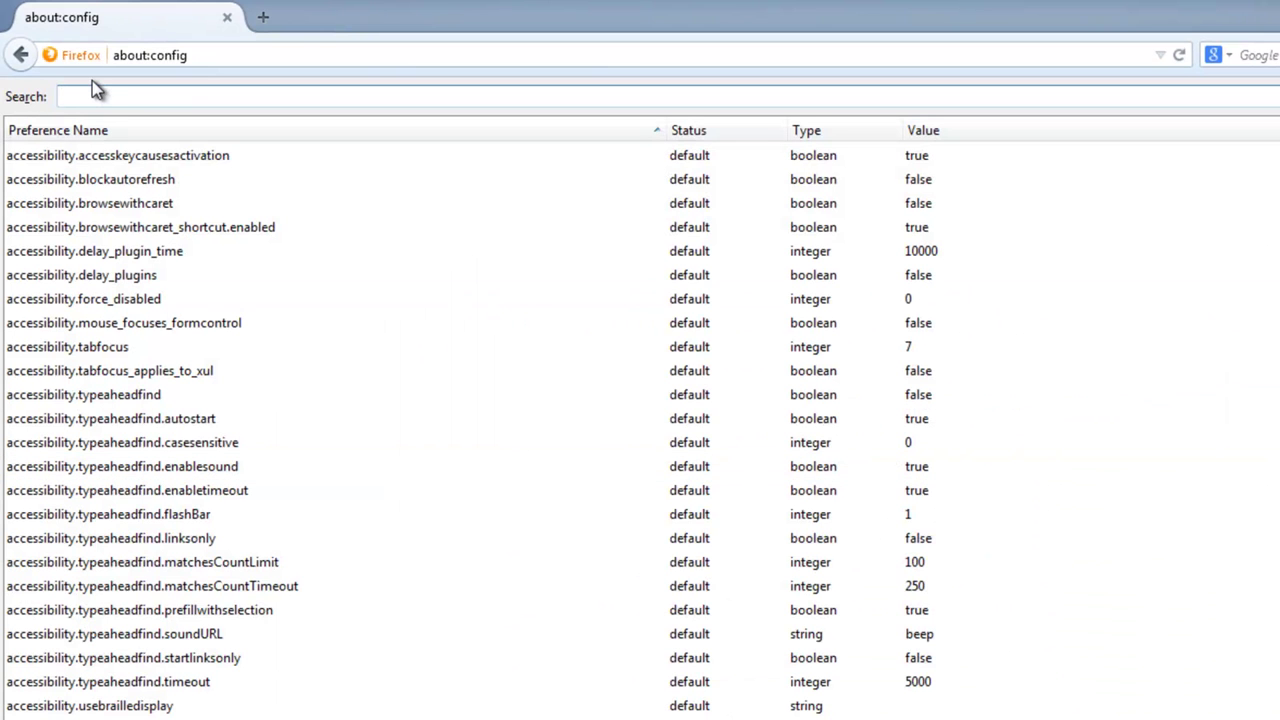
type("webso")
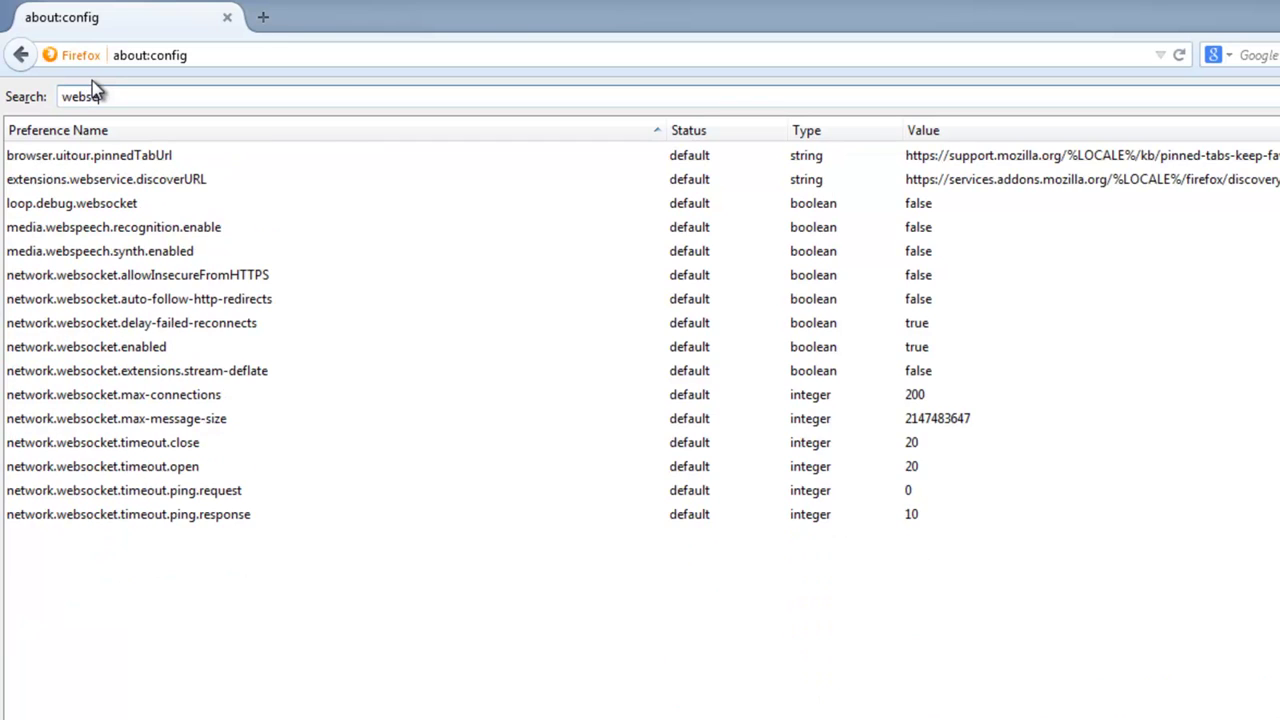
type("ck")
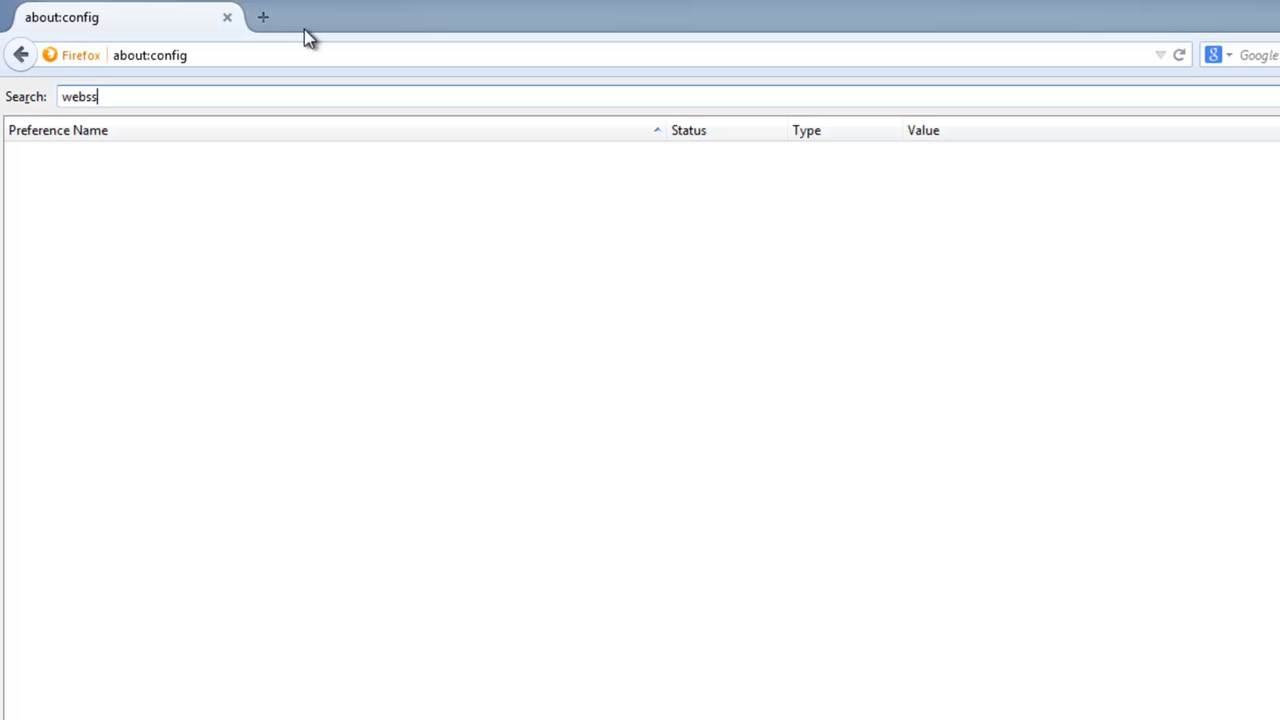
type("earches")
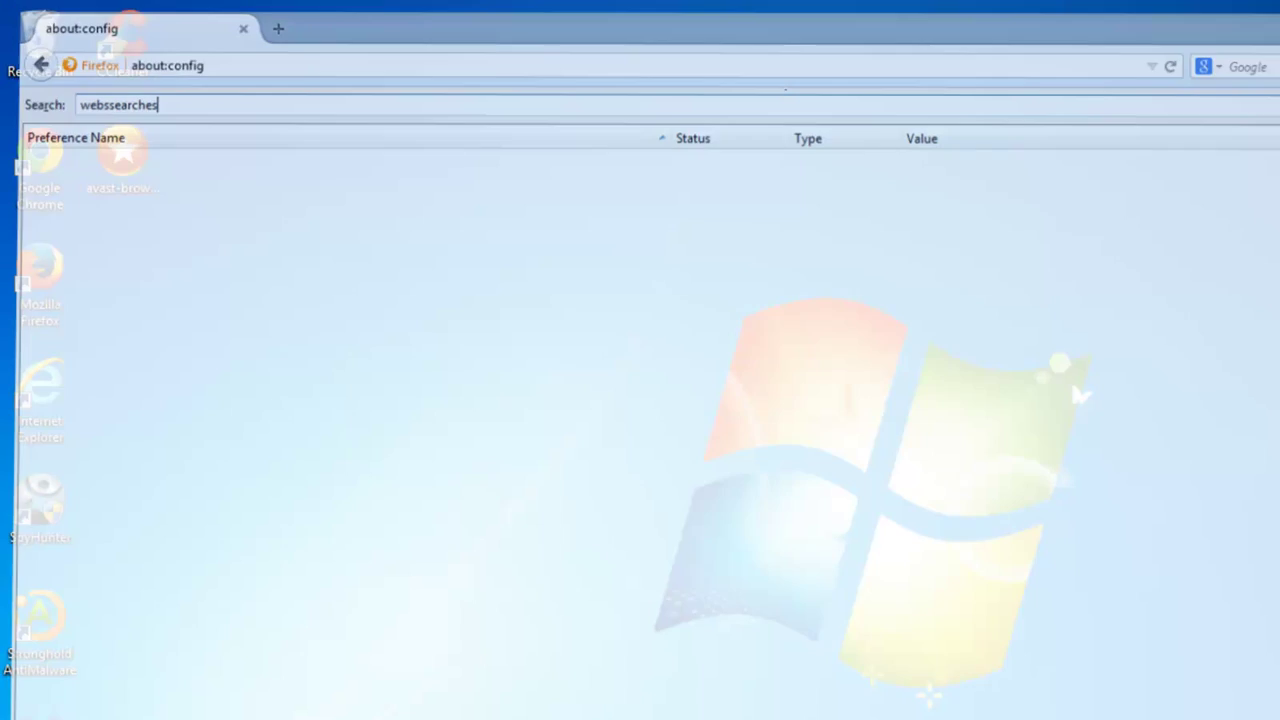
right_click(623, 203)
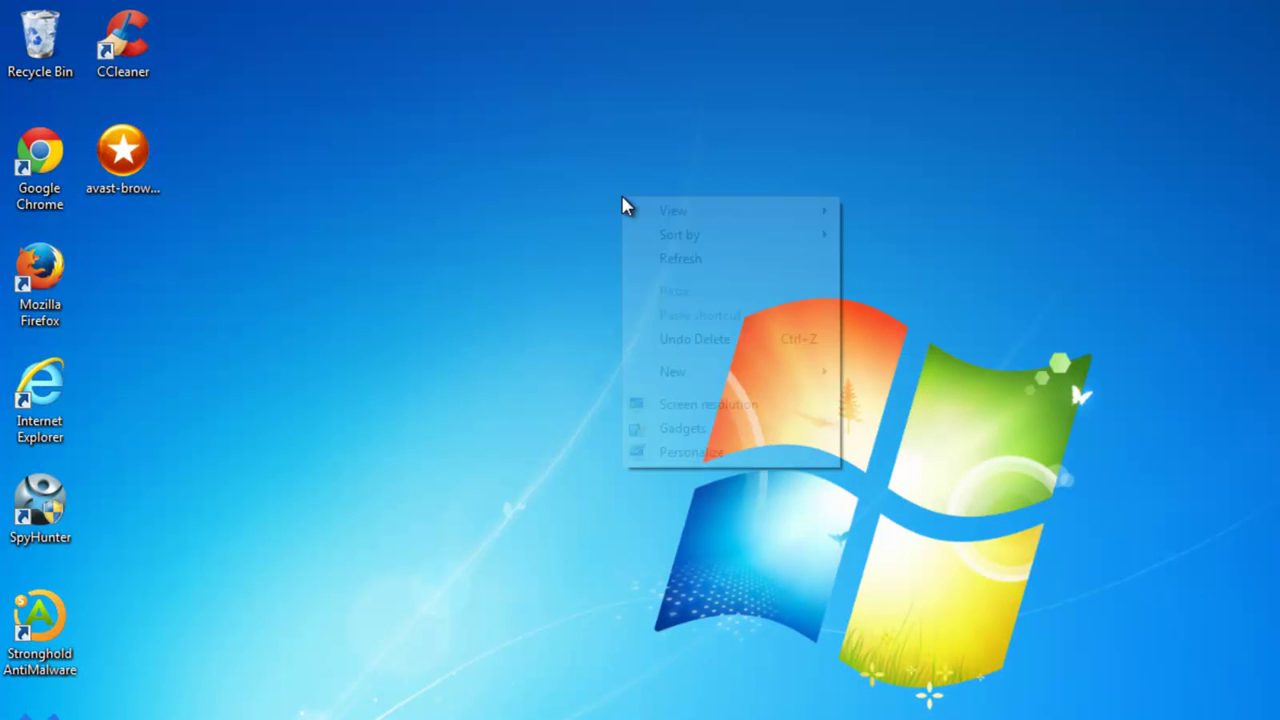
left_click(634, 260)
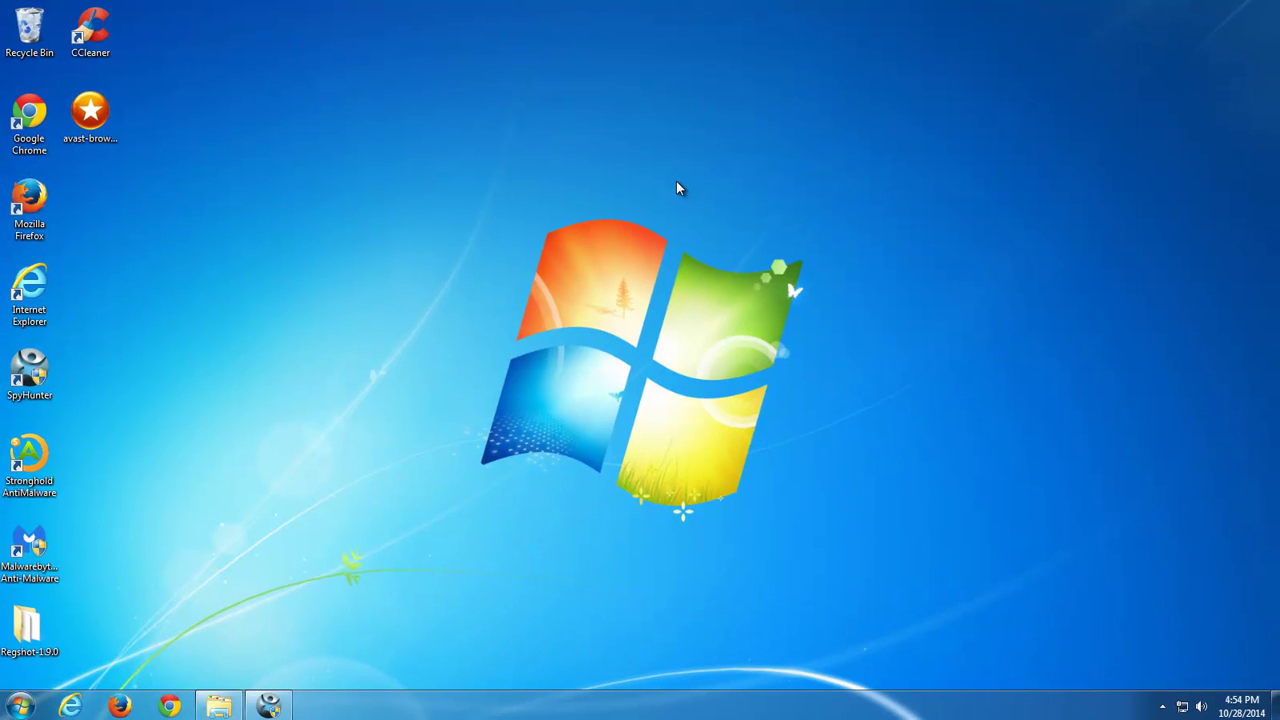
left_click(268, 706)
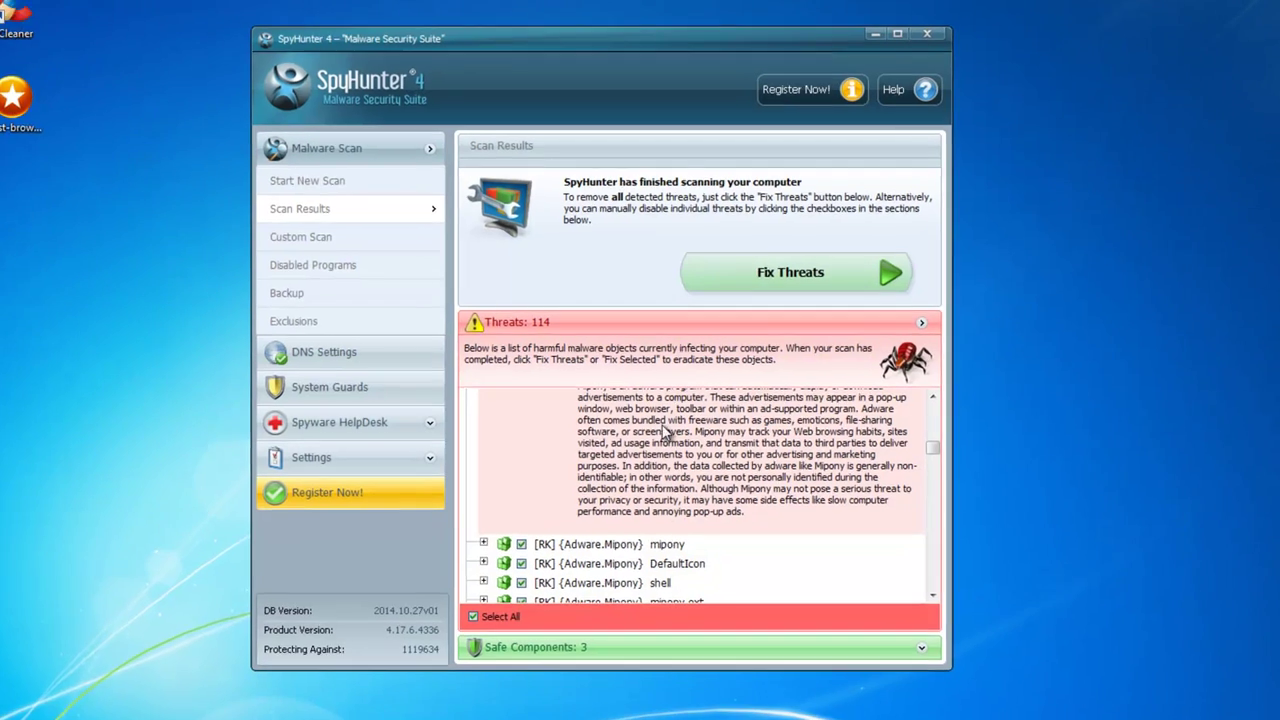
scroll(480, 515, "up", 1)
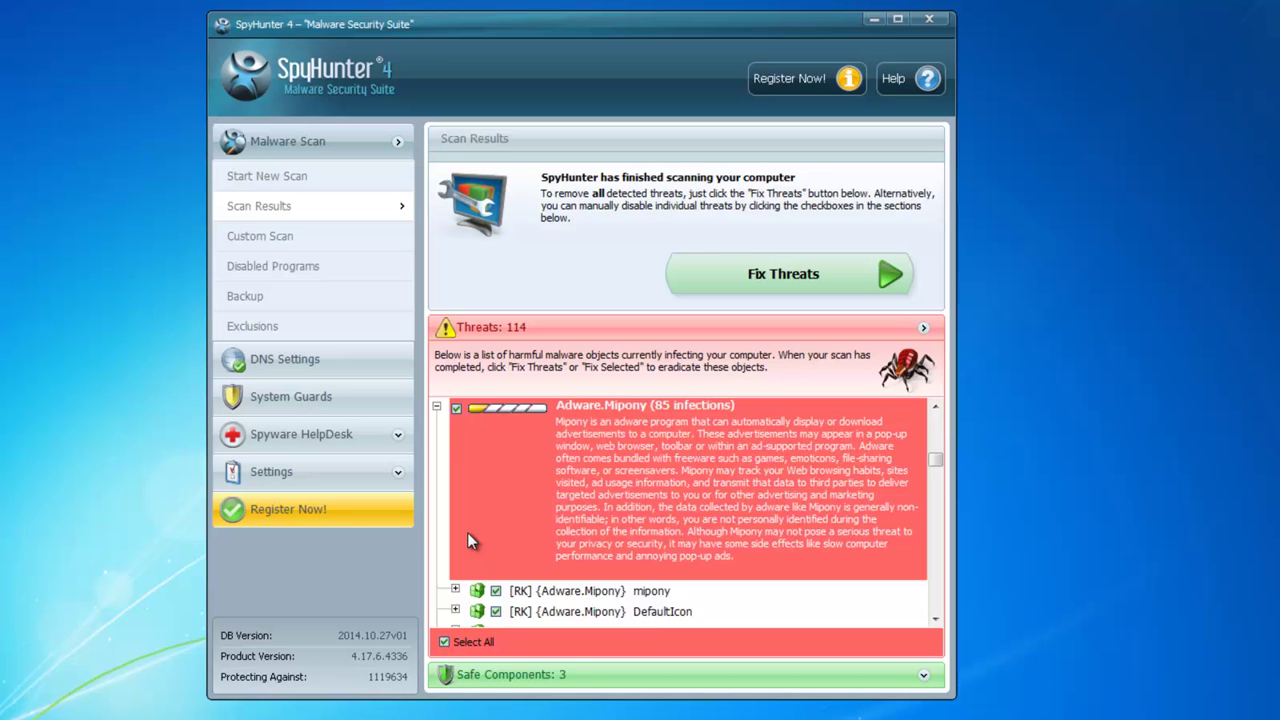
scroll(467, 532, "up", 1)
left_click(437, 457)
scroll(460, 474, "up", 2)
scroll(457, 474, "up", 2)
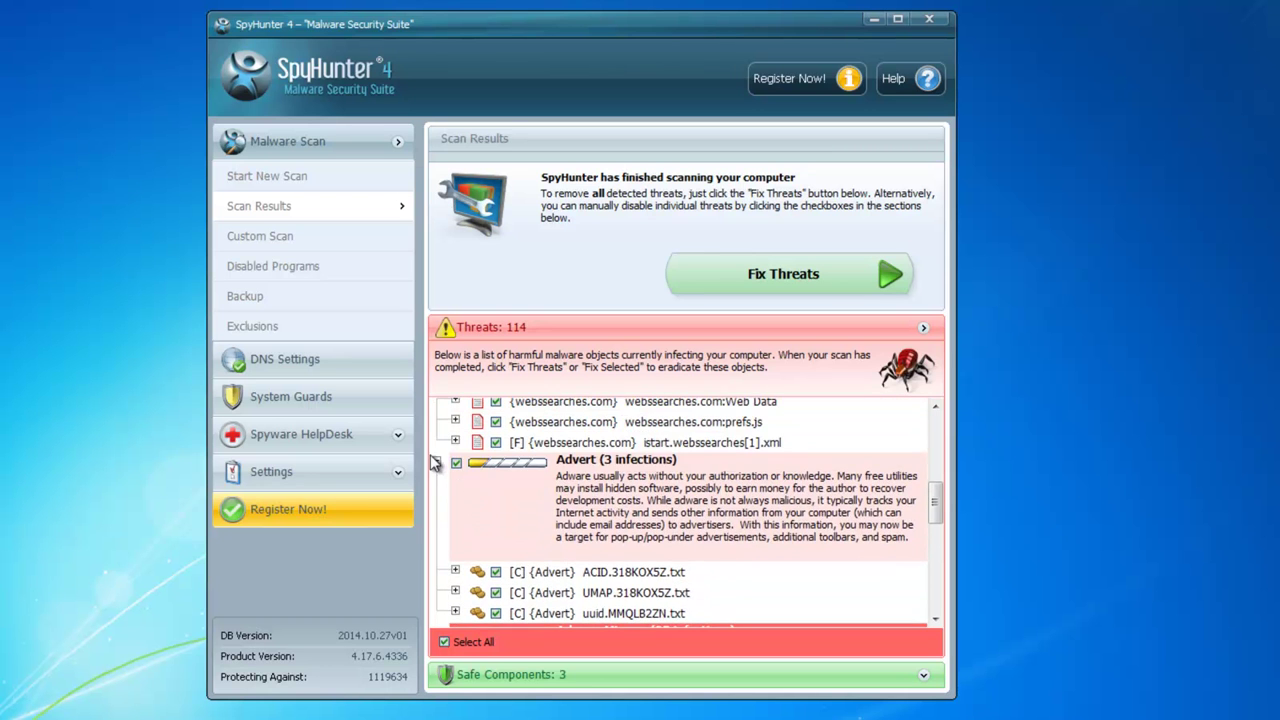
left_click(437, 457)
scroll(452, 460, "up", 3)
scroll(452, 455, "up", 1)
scroll(452, 455, "up", 3)
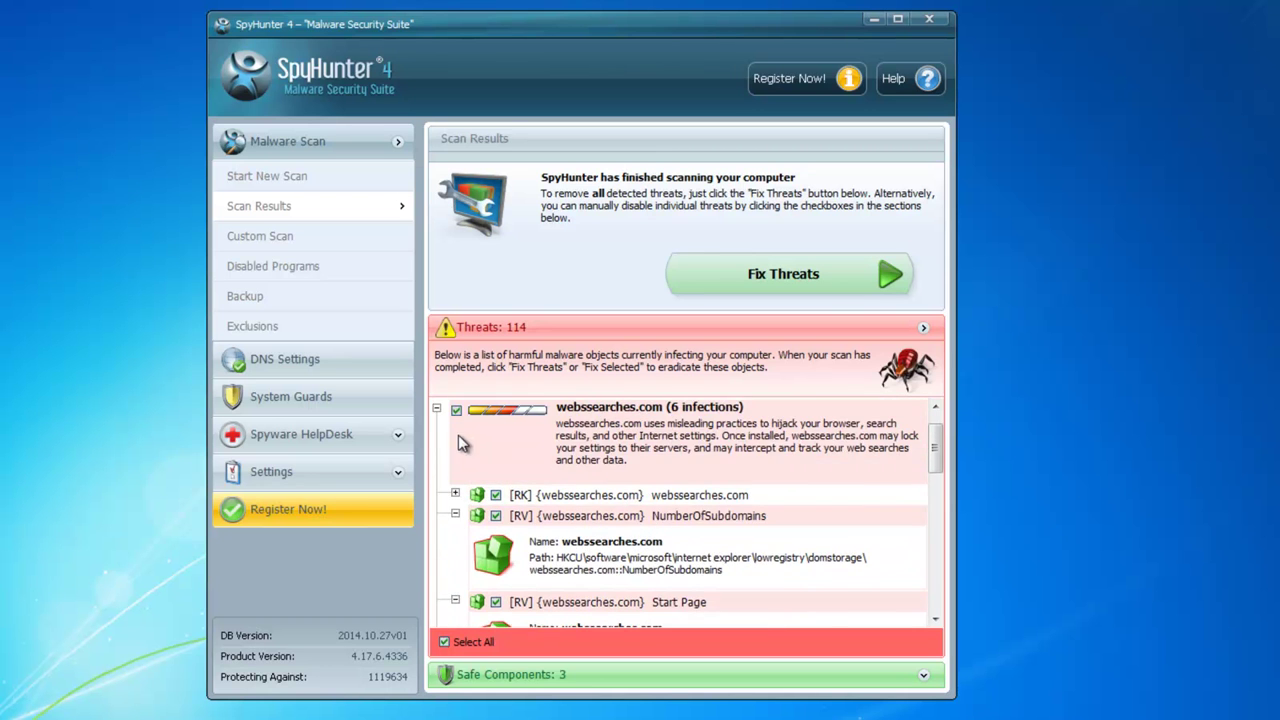
scroll(450, 450, "up", 2)
left_click(437, 442)
left_click(438, 528)
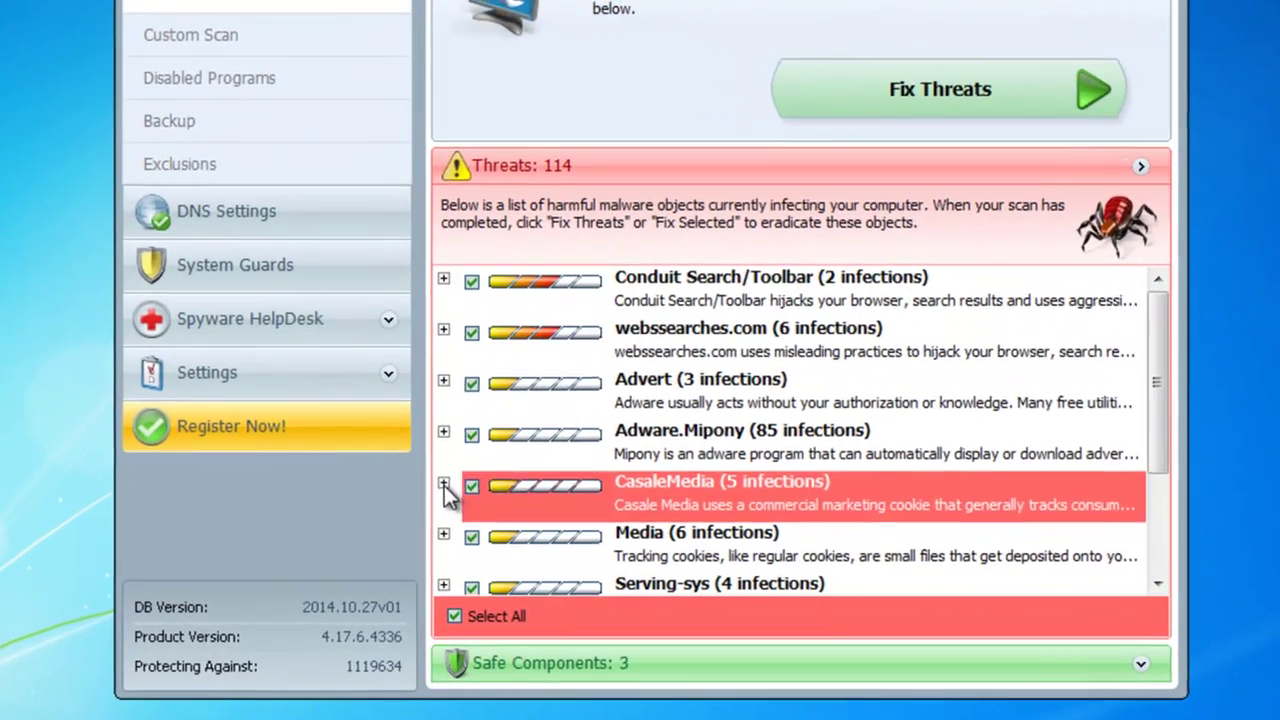
scroll(494, 508, "down", 3)
scroll(494, 508, "up", 2)
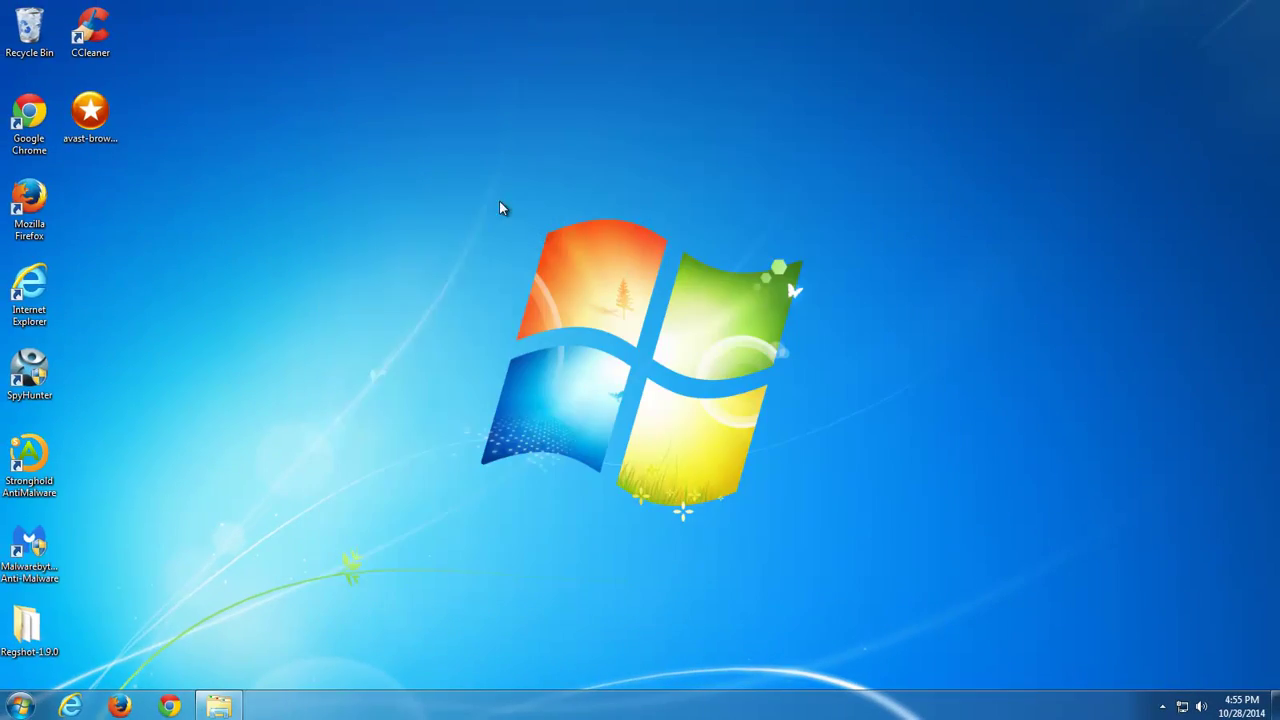
right_click(308, 227)
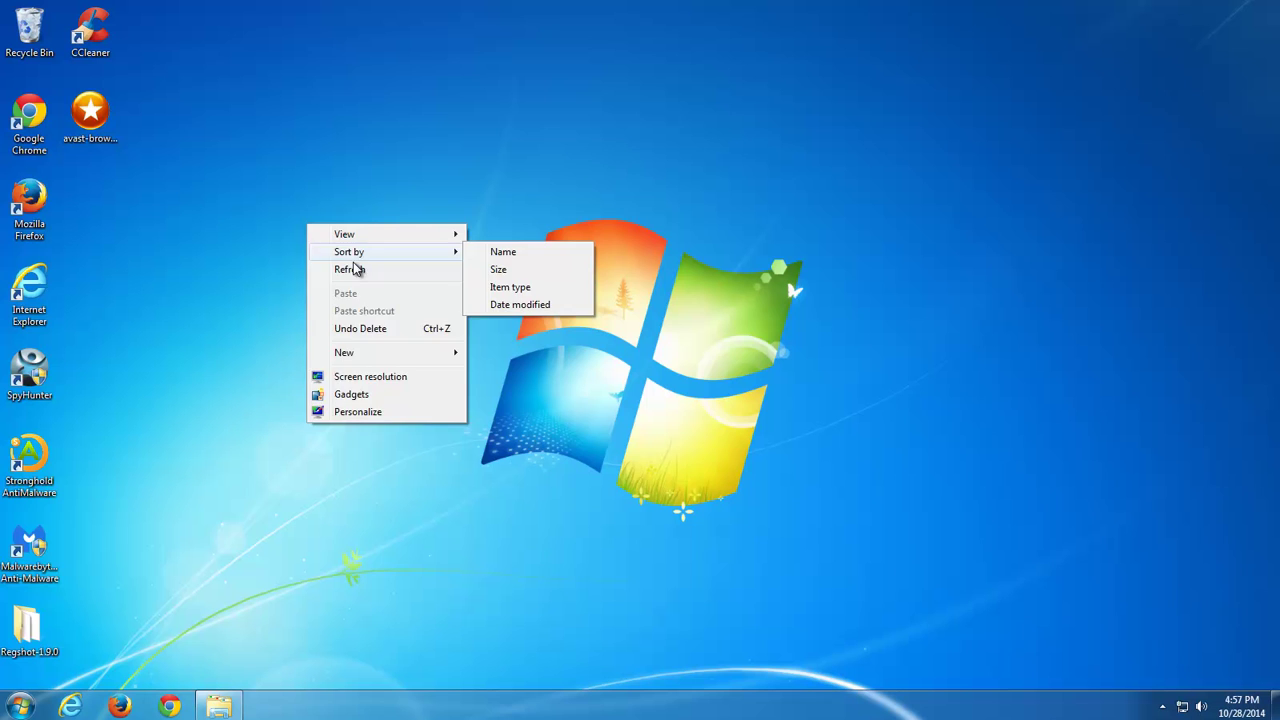
left_click(349, 269)
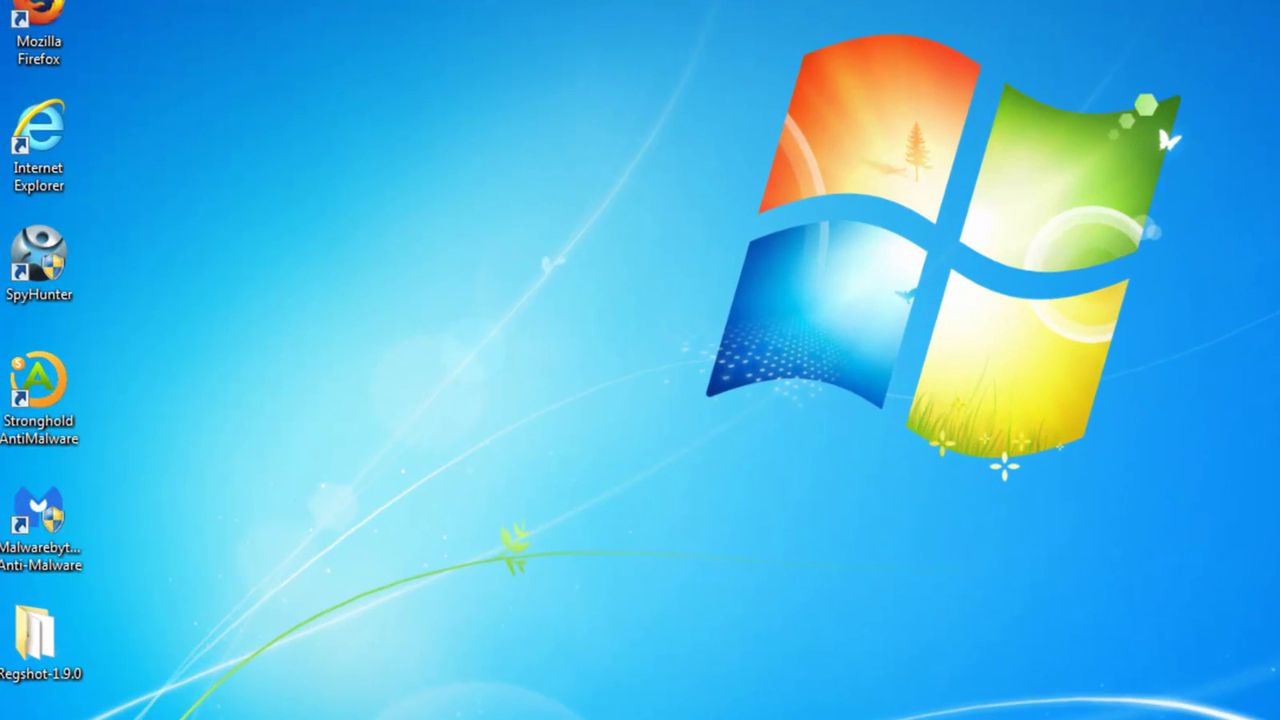
right_click(365, 5)
left_click(420, 31)
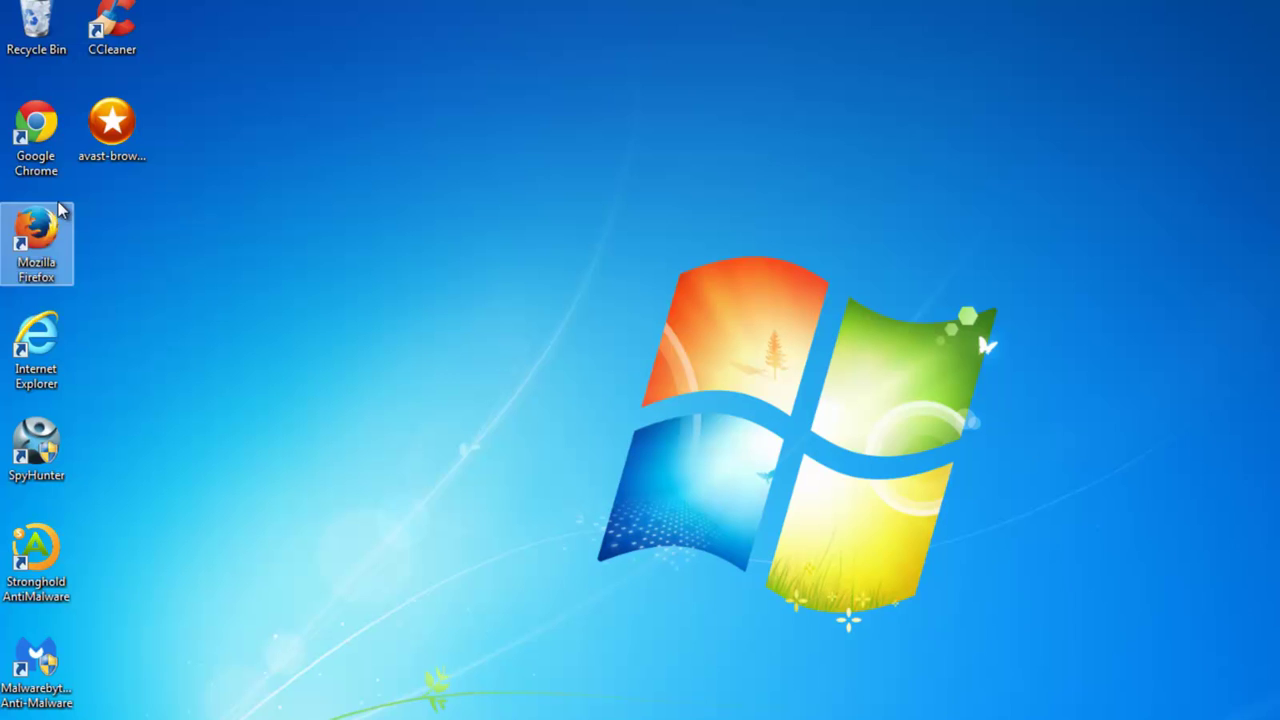
right_click(36, 350)
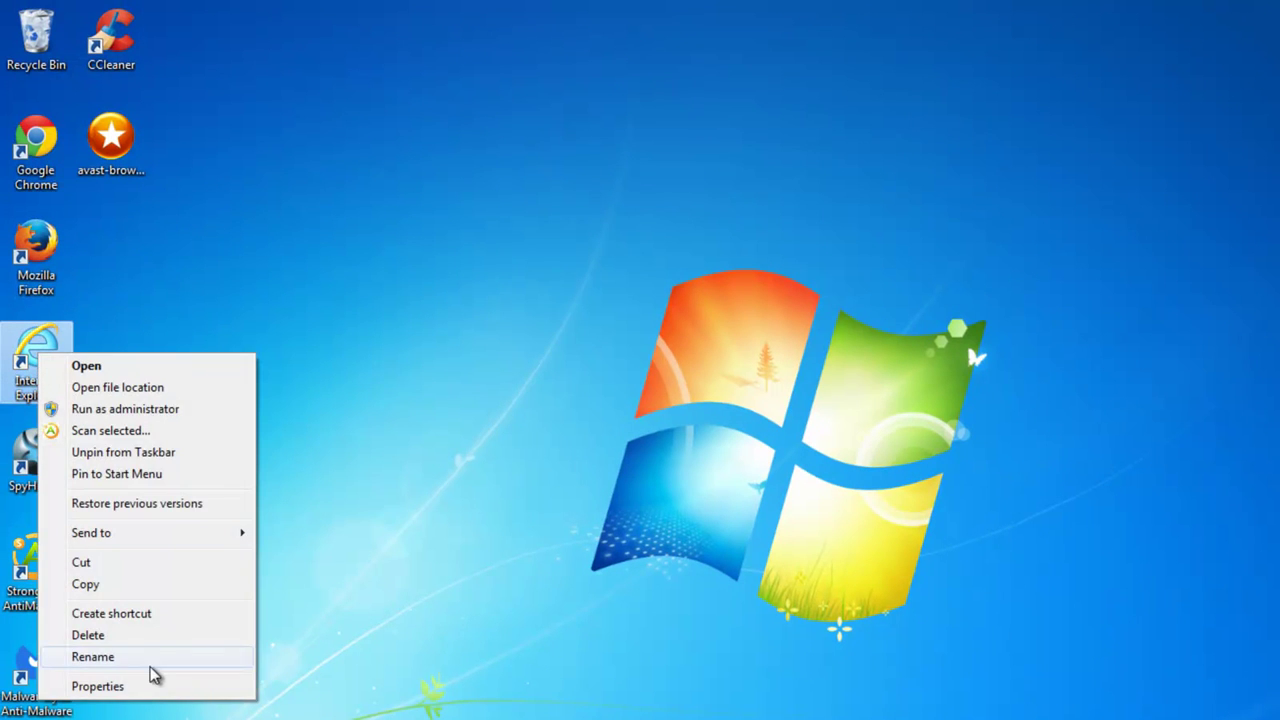
left_click(125, 687)
left_click_drag(294, 332, 537, 189)
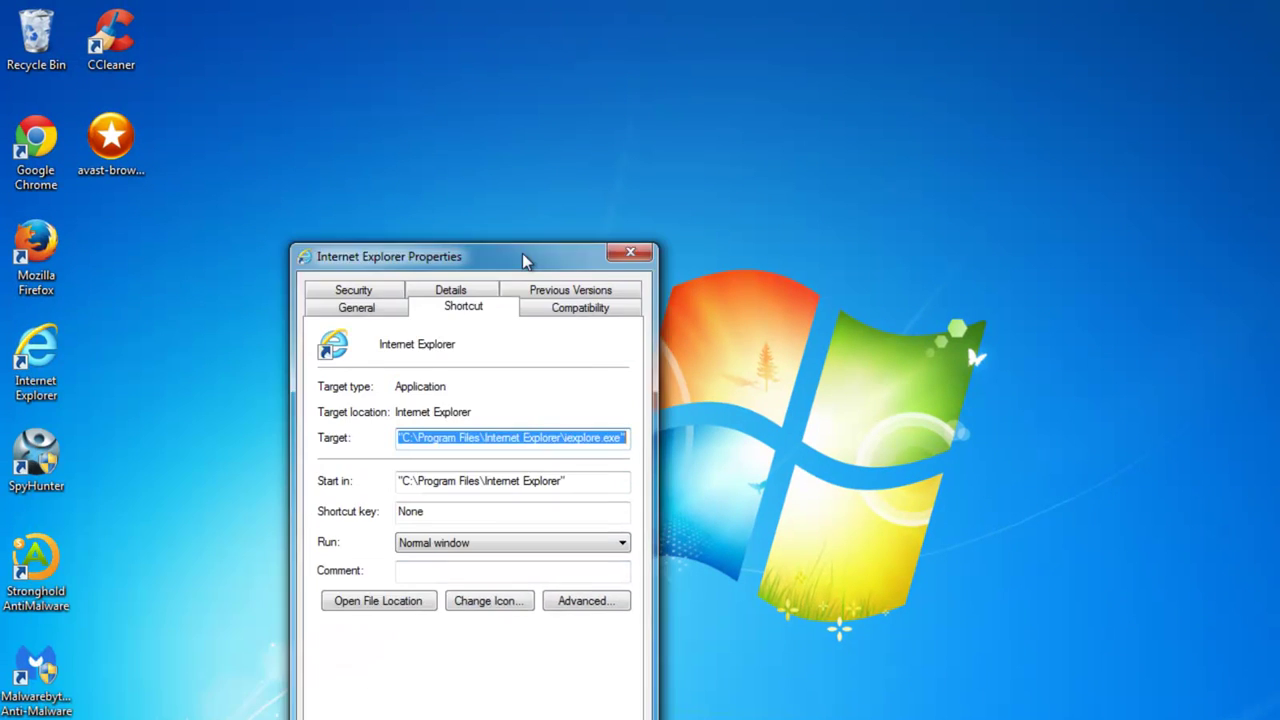
left_click(631, 372)
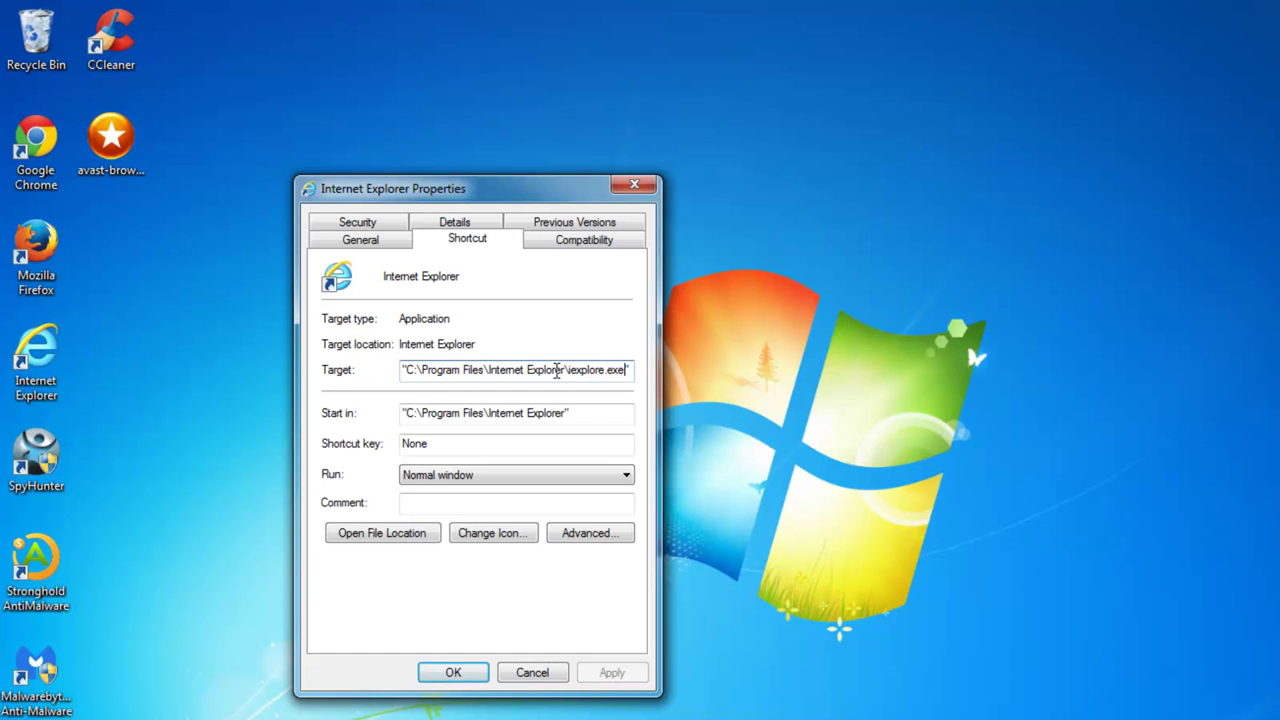
left_click_drag(551, 372, 630, 372)
left_click(625, 372)
left_click(634, 184)
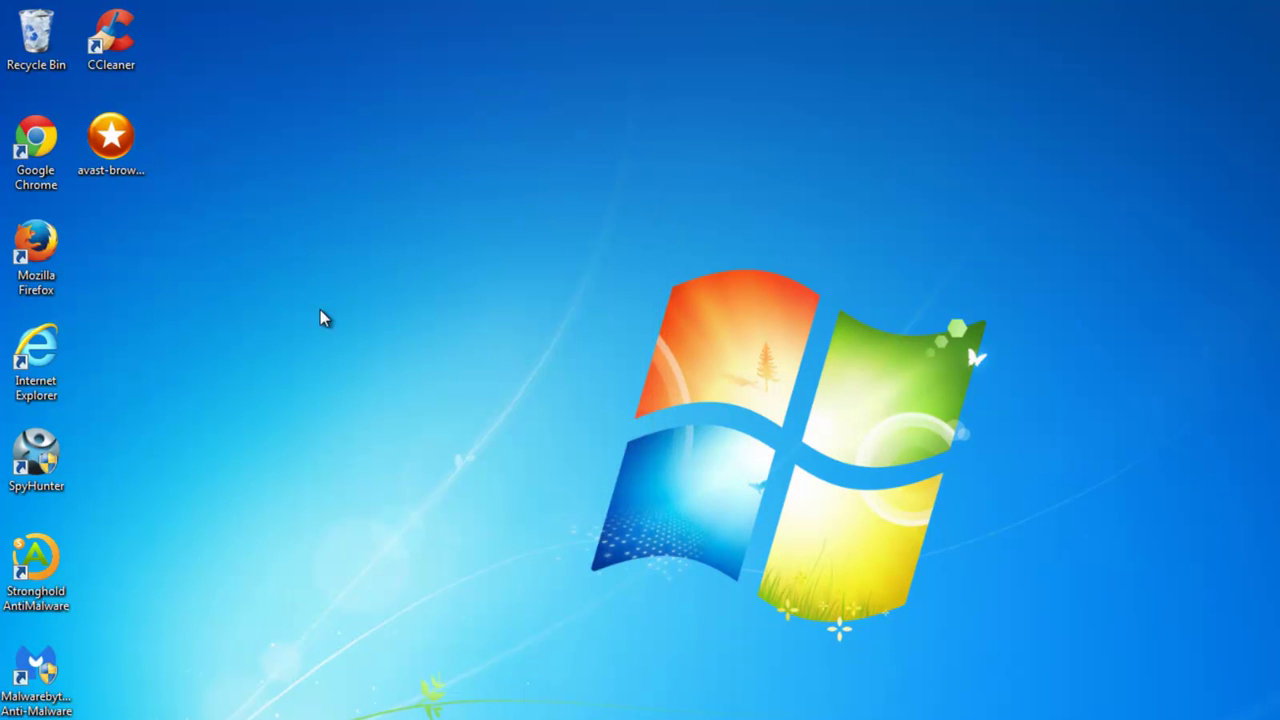
right_click(44, 260)
left_click(122, 608)
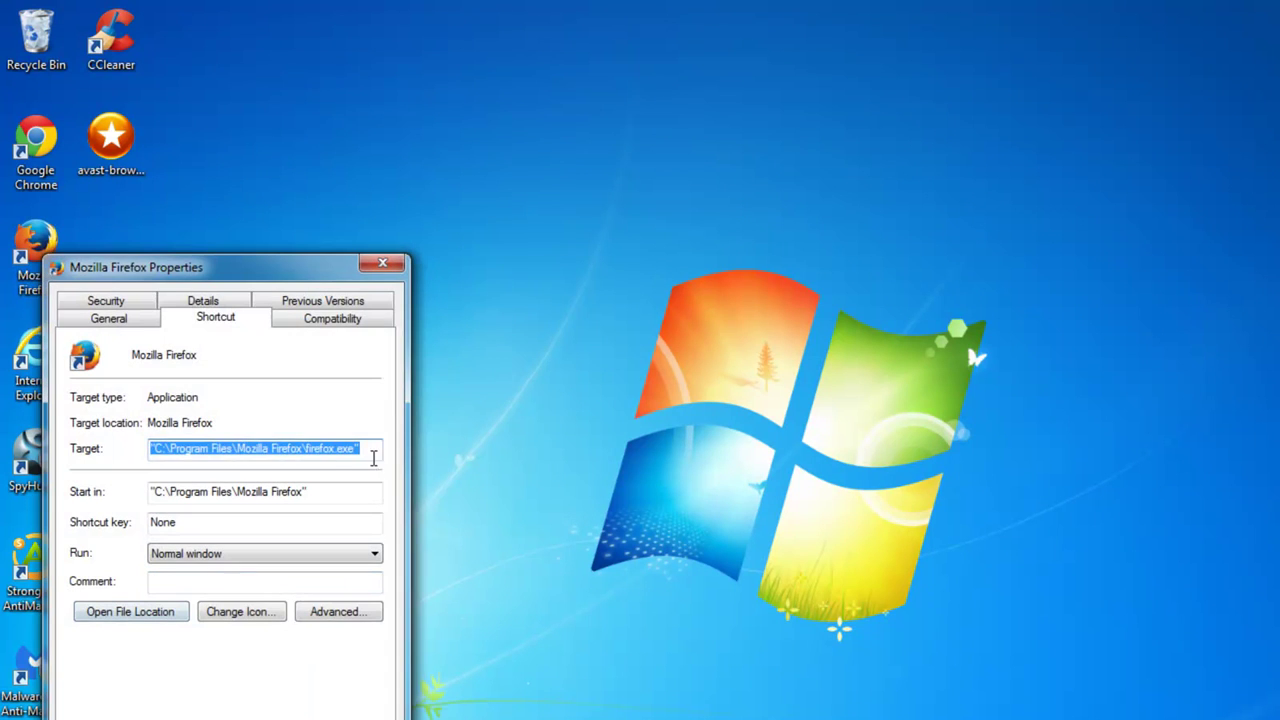
left_click(373, 457)
left_click(401, 266)
right_click(40, 165)
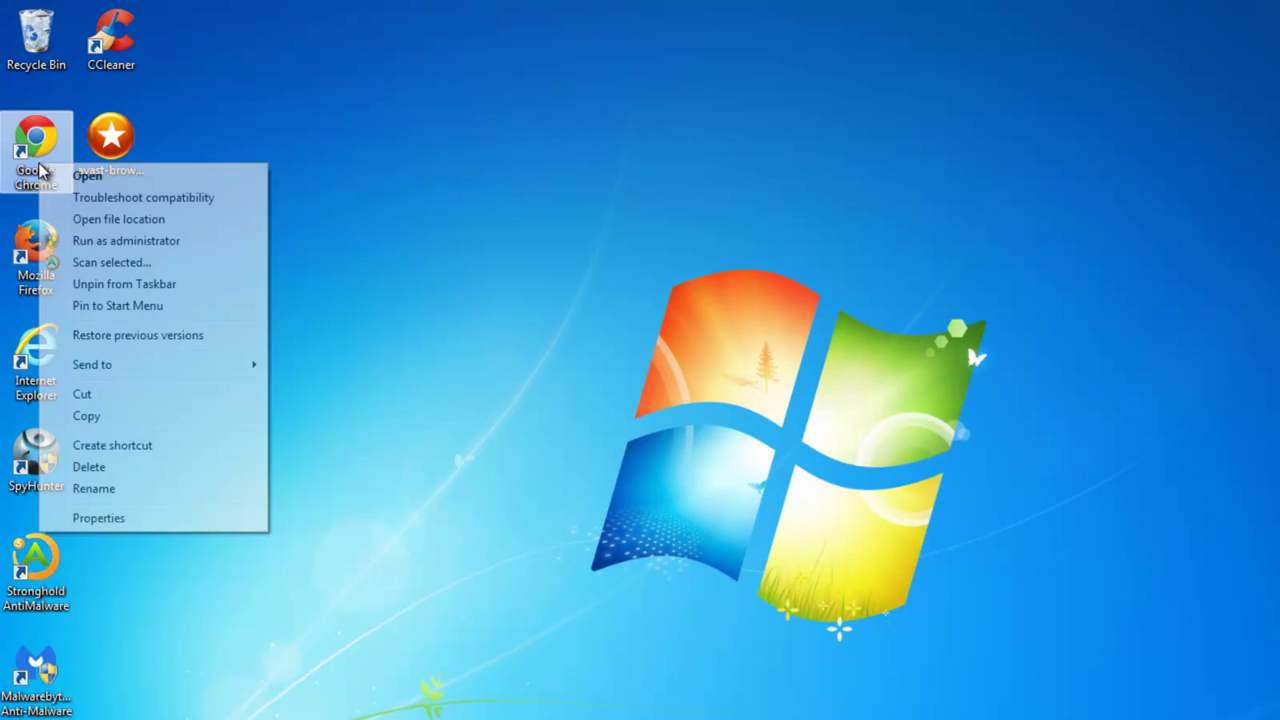
left_click(128, 516)
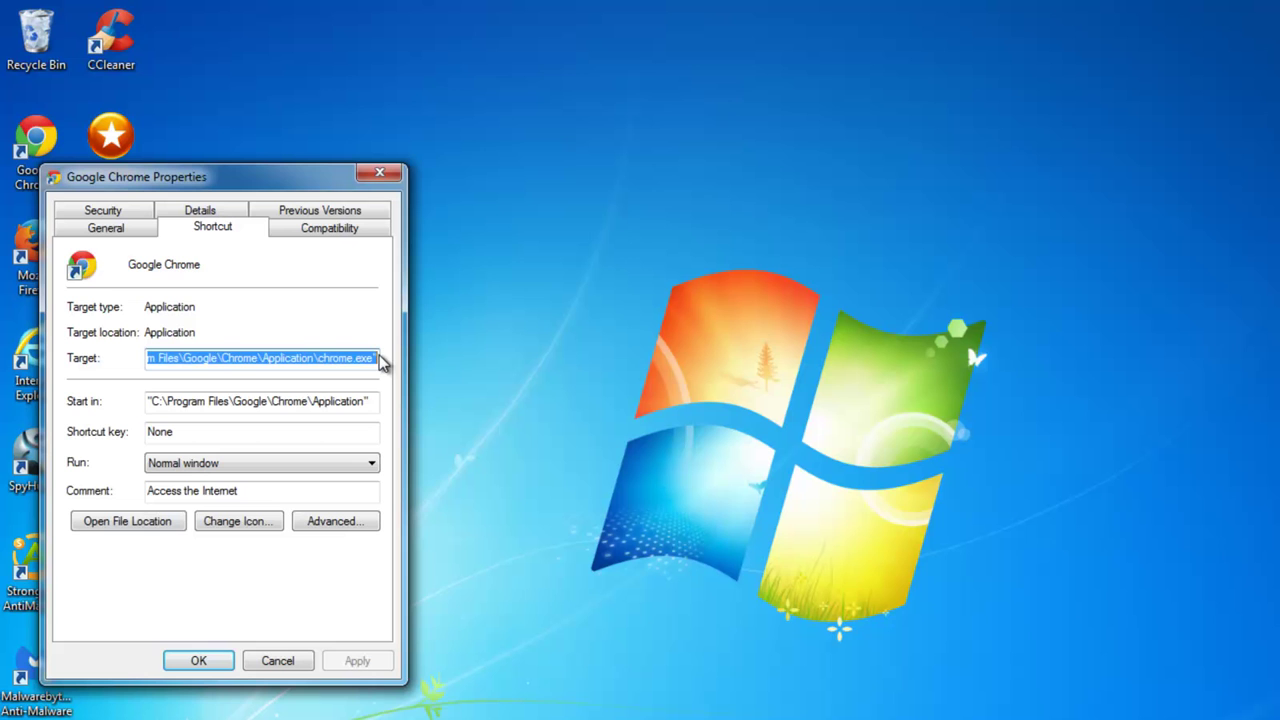
left_click(380, 174)
right_click(401, 291)
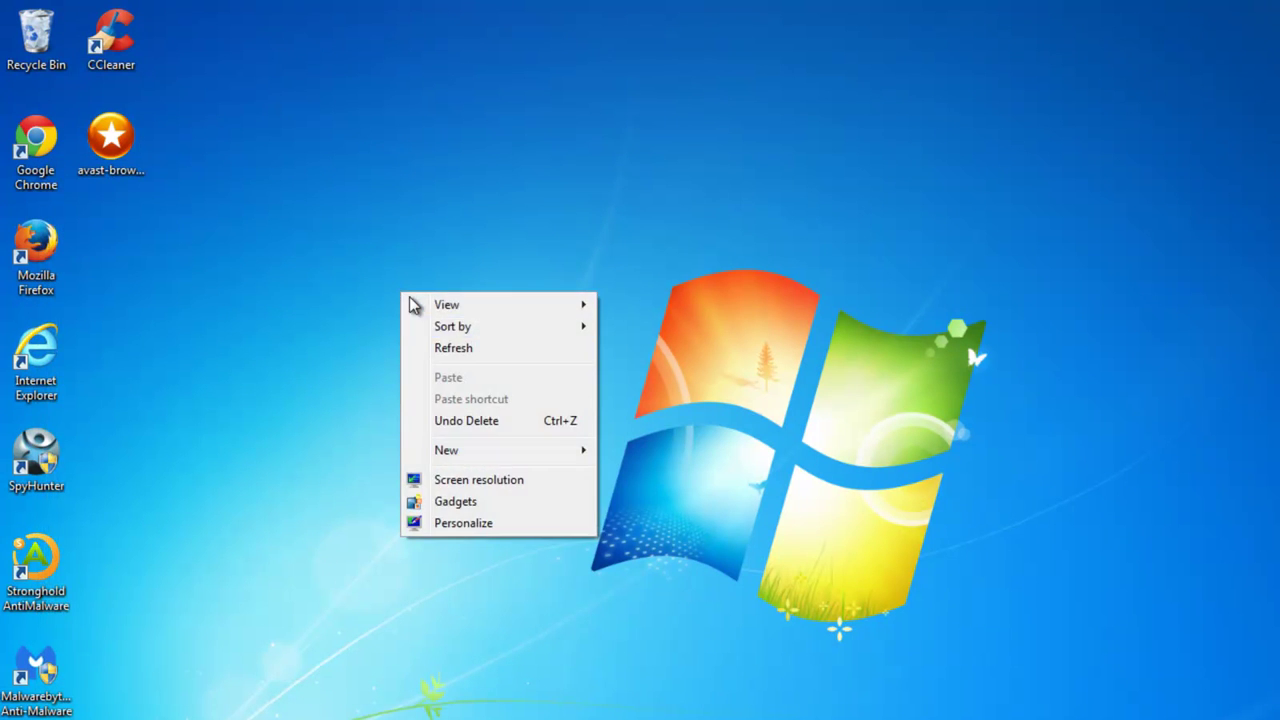